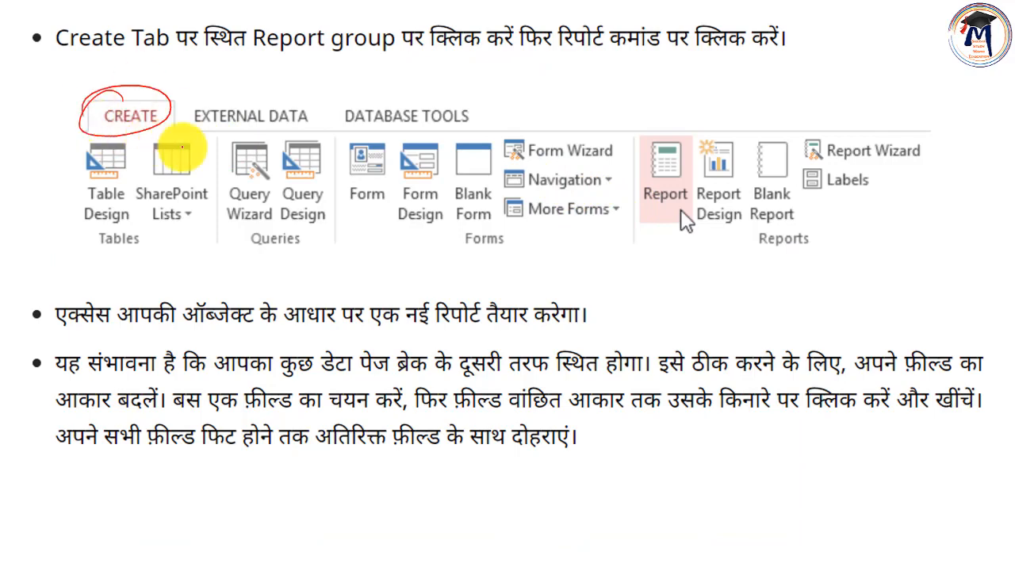
{"action": "left_click", "coordinate": [645, 135]}
{"action": "mouse_move", "coordinate": [614, 181]}
{"action": "left_mouse_down"}
{"action": "mouse_move", "coordinate": [701, 176]}
{"action": "mouse_move", "coordinate": [708, 218]}
{"action": "mouse_move", "coordinate": [722, 161]}
{"action": "mouse_move", "coordinate": [690, 202]}
{"action": "mouse_move", "coordinate": [773, 170]}
{"action": "mouse_move", "coordinate": [743, 203]}
{"action": "mouse_move", "coordinate": [753, 221]}
{"action": "left_mouse_up"}
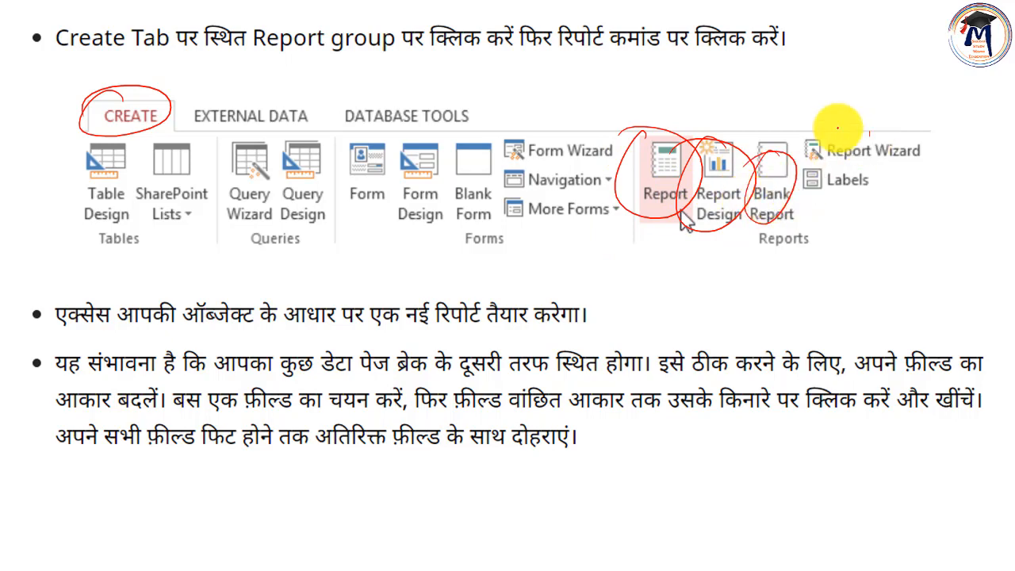
{"action": "mouse_move", "coordinate": [832, 126]}
{"action": "left_mouse_down"}
{"action": "mouse_move", "coordinate": [861, 158]}
{"action": "mouse_move", "coordinate": [900, 116]}
{"action": "mouse_move", "coordinate": [872, 131]}
{"action": "mouse_move", "coordinate": [912, 135]}
{"action": "left_mouse_up"}
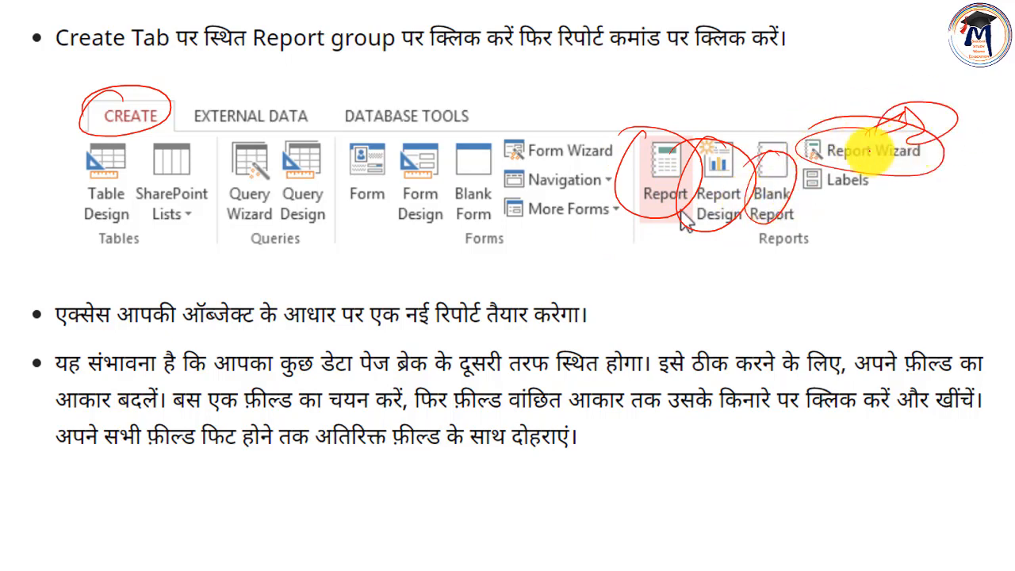
{"action": "key", "text": "Right"}
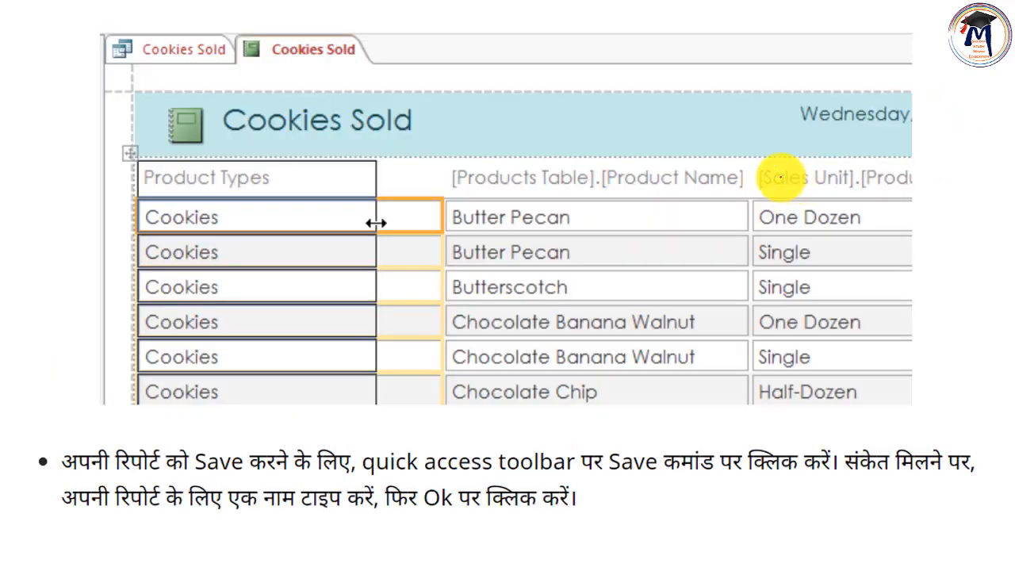
{"action": "left_click_drag", "start_coordinate": [293, 337], "coordinate": [365, 297]}
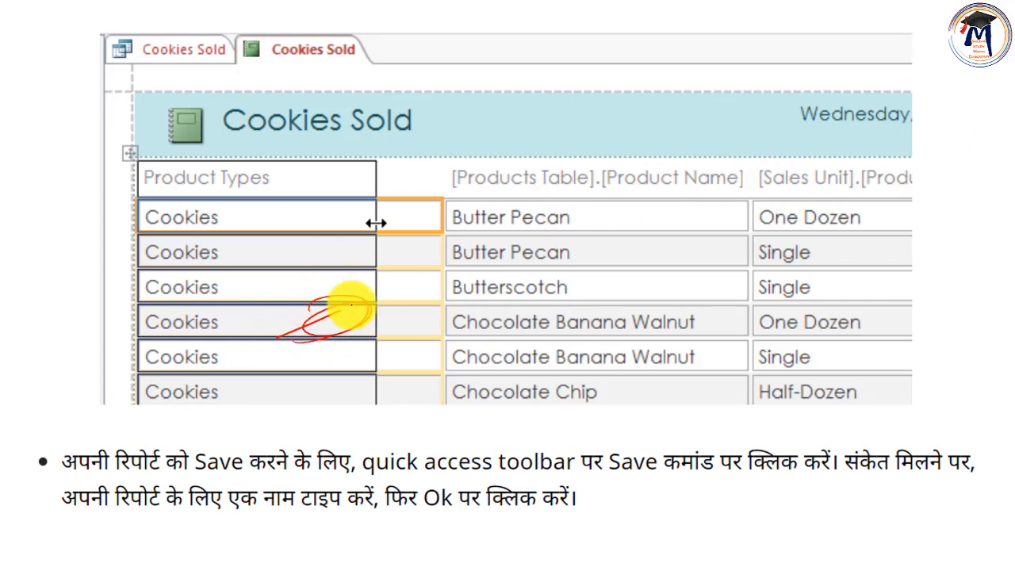
{"action": "key", "text": "Right"}
{"action": "key", "text": "Right"}
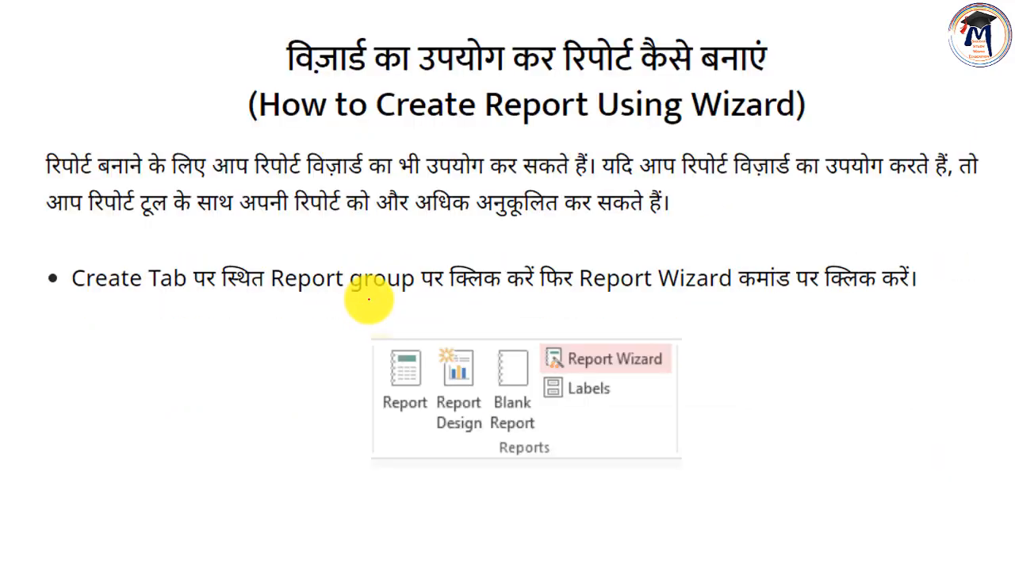
{"action": "key", "text": "Right"}
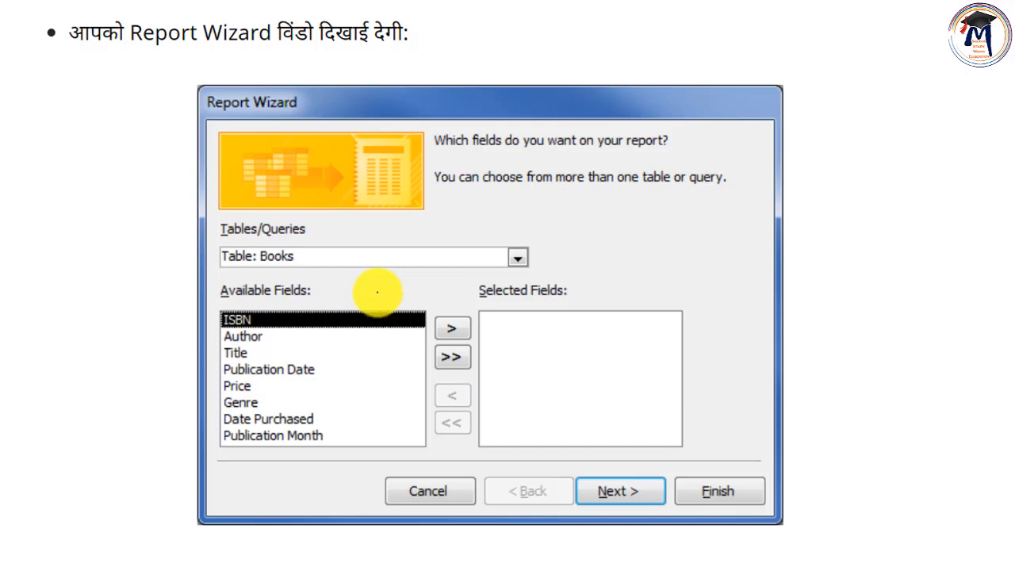
{"action": "left_click_drag", "start_coordinate": [377, 292], "coordinate": [389, 278]}
{"action": "key", "text": "Right"}
{"action": "key", "text": "Right"}
{"action": "key", "text": "Right"}
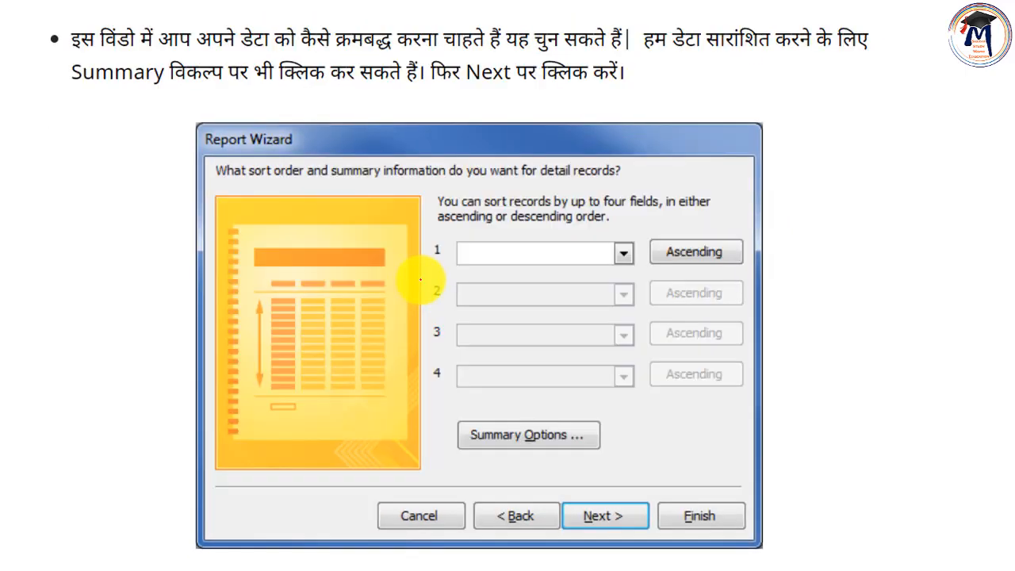
{"action": "key", "text": "Right"}
{"action": "key", "text": "Right"}
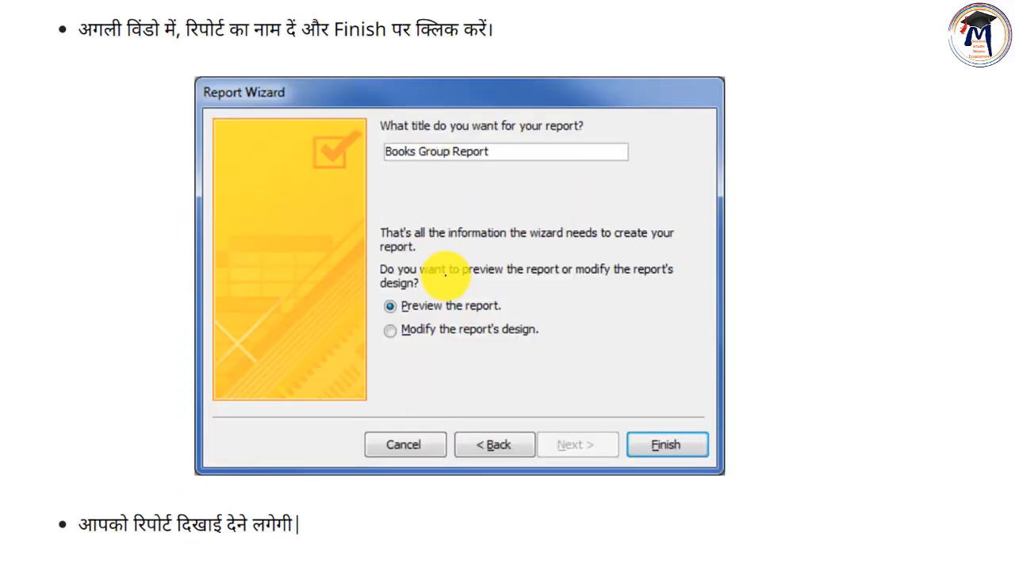
Step: Switch from the slideshow to the relationship database in Access
{"action": "key", "text": "super"}
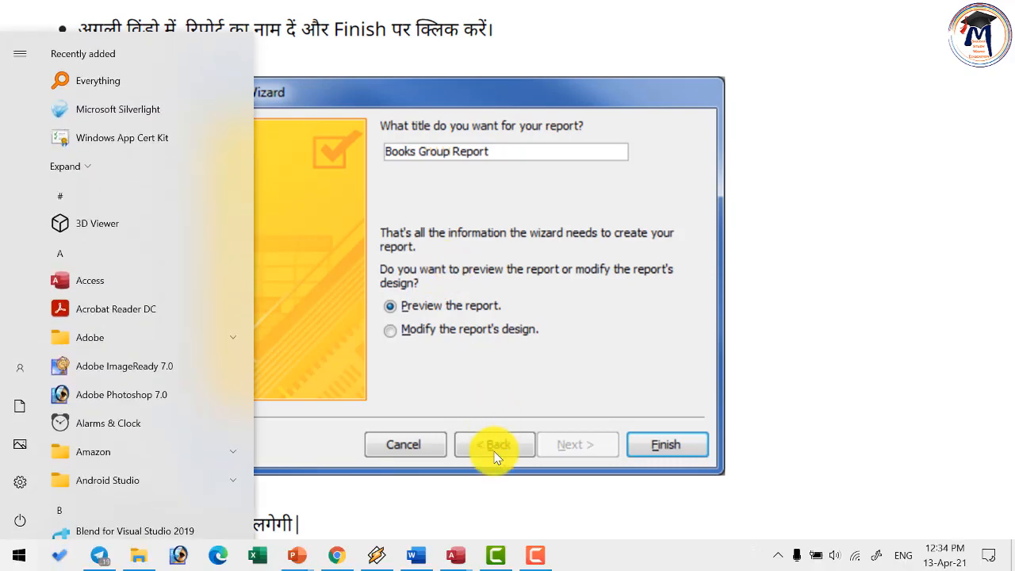
{"action": "mouse_move", "coordinate": [456, 554]}
{"action": "left_click", "coordinate": [510, 486]}
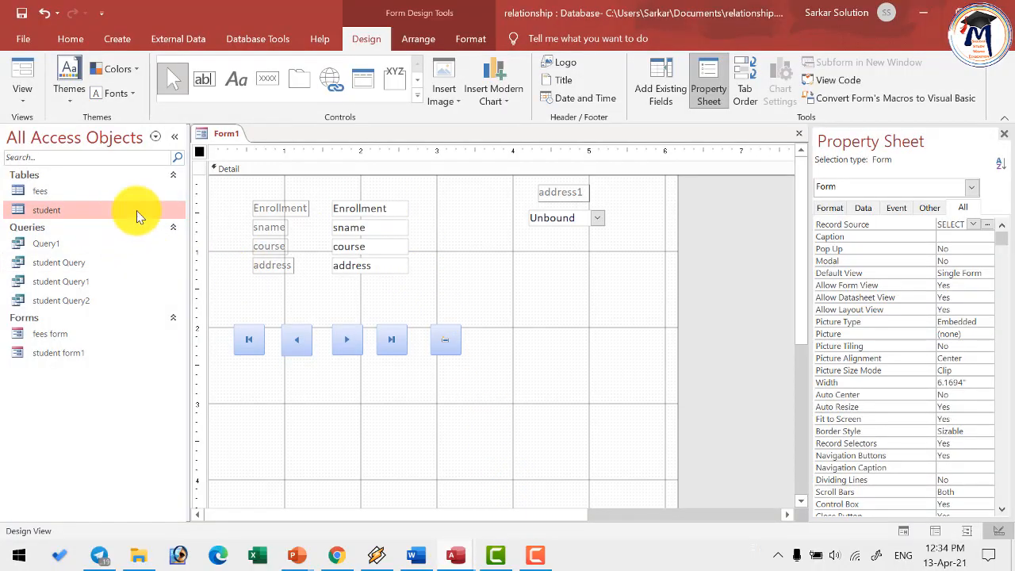
Step: Close the open form and save its design changes under the name Form1
{"action": "right_click", "coordinate": [218, 133]}
{"action": "left_click", "coordinate": [239, 158]}
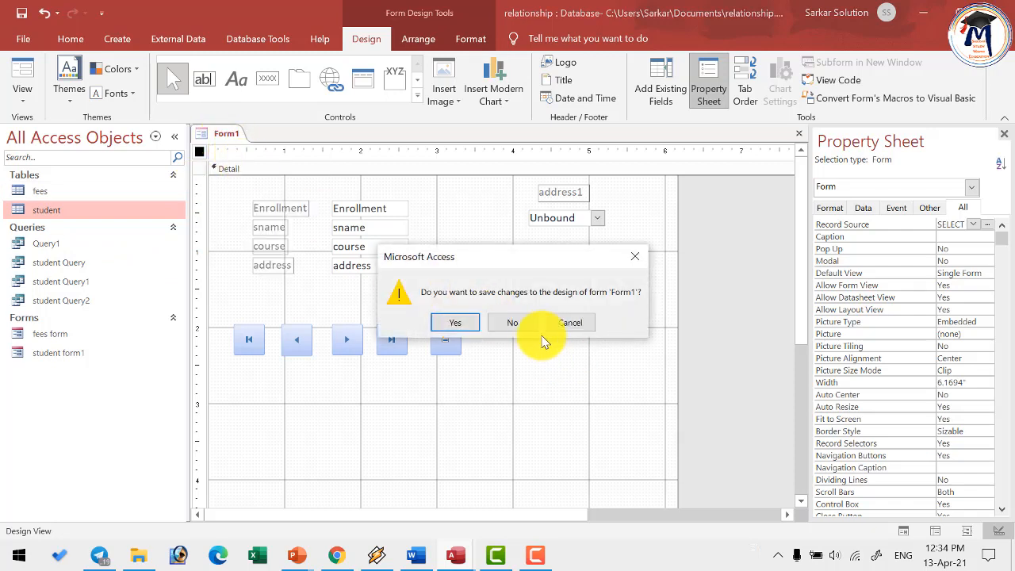
{"action": "left_click", "coordinate": [458, 322]}
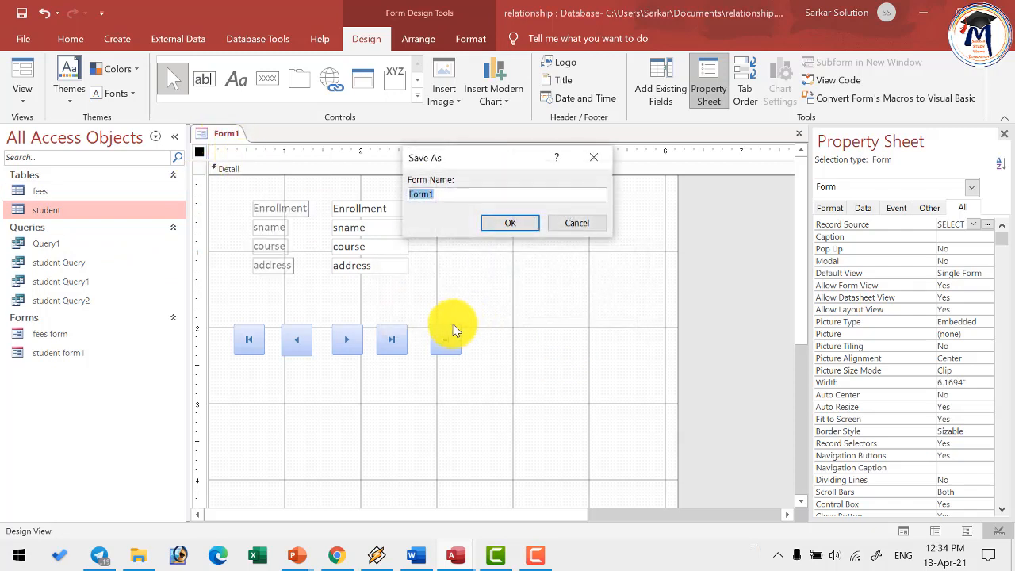
{"action": "left_click", "coordinate": [510, 222]}
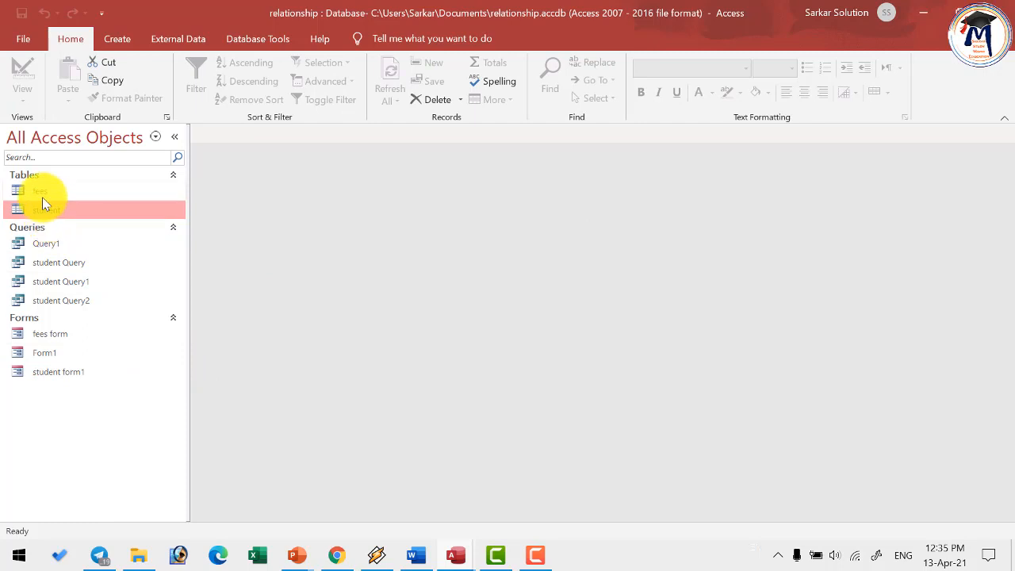
Step: Generate an automatic report based on the student table
{"action": "left_click", "coordinate": [42, 196]}
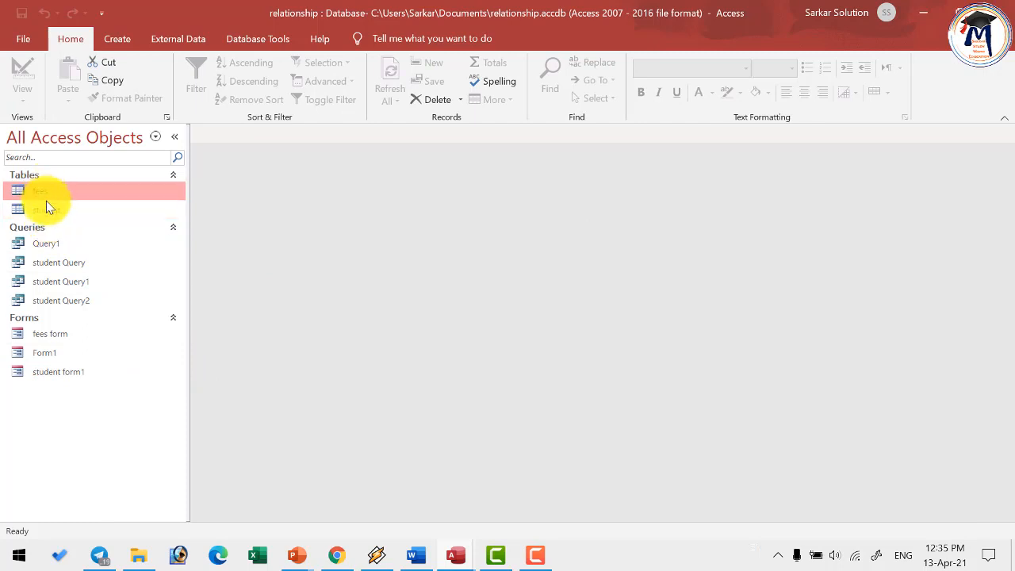
{"action": "left_click", "coordinate": [49, 211]}
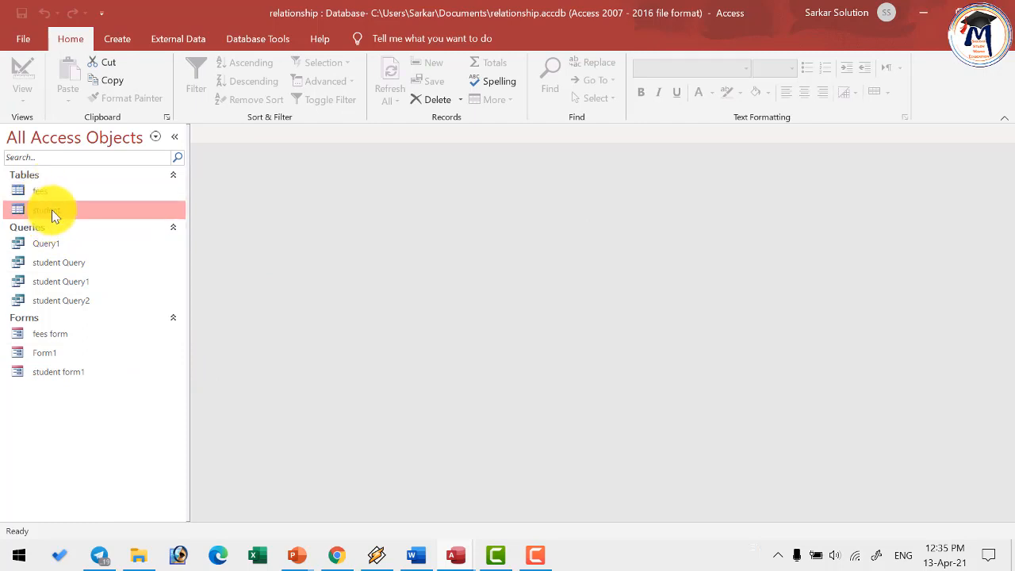
{"action": "left_click", "coordinate": [42, 191]}
{"action": "left_click", "coordinate": [46, 210]}
{"action": "left_click", "coordinate": [45, 194]}
{"action": "left_click", "coordinate": [60, 211]}
{"action": "left_click", "coordinate": [117, 40]}
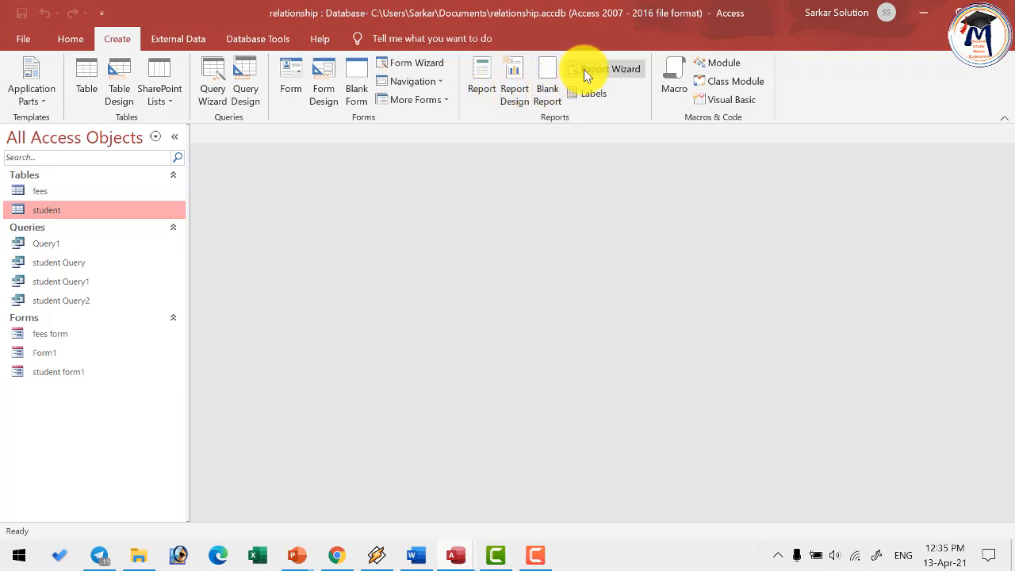
{"action": "left_click", "coordinate": [490, 78]}
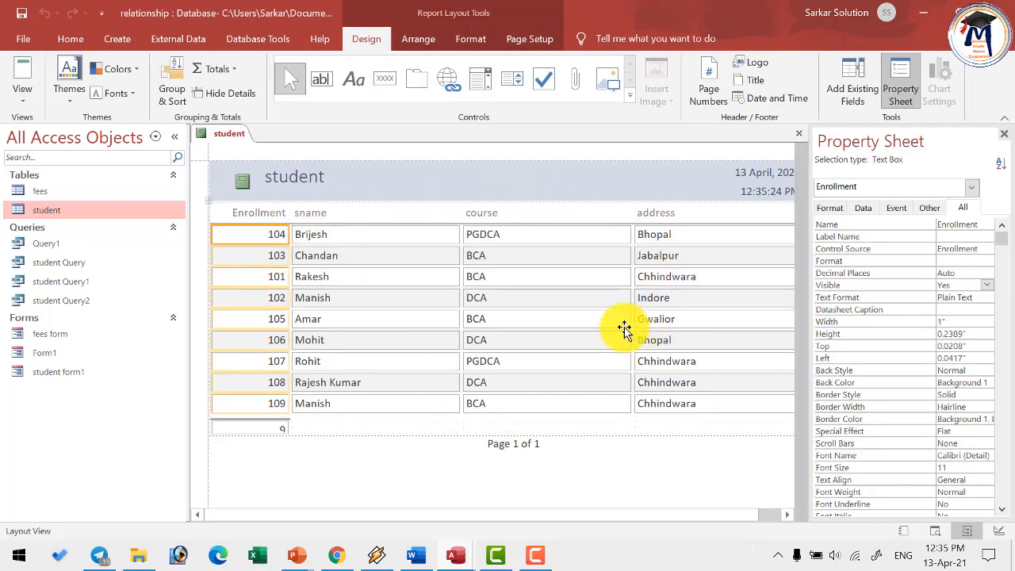
Step: Narrow the sname column of the student report slightly, to about 2.17 inches
{"action": "left_click", "coordinate": [24, 98]}
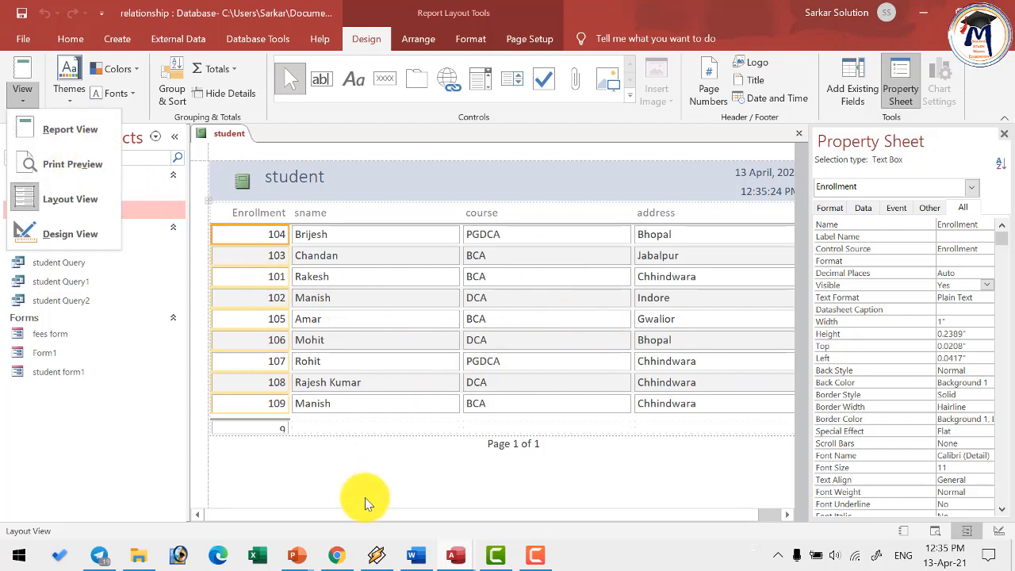
{"action": "left_click", "coordinate": [390, 491]}
{"action": "left_click", "coordinate": [583, 270]}
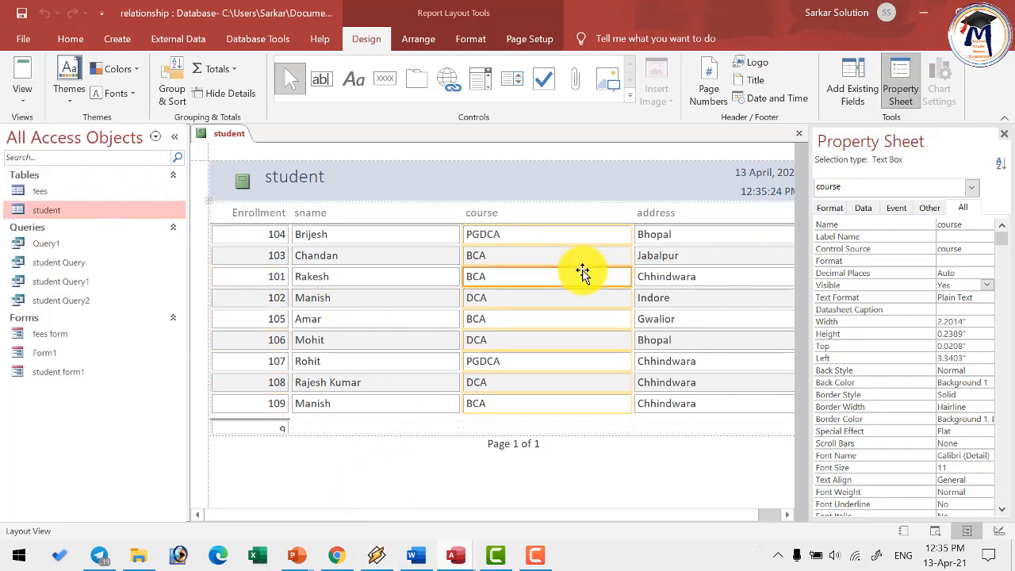
{"action": "left_click", "coordinate": [438, 256]}
{"action": "mouse_move", "coordinate": [460, 254]}
{"action": "left_mouse_down"}
{"action": "mouse_move", "coordinate": [437, 256]}
{"action": "mouse_move", "coordinate": [458, 261]}
{"action": "left_mouse_up"}
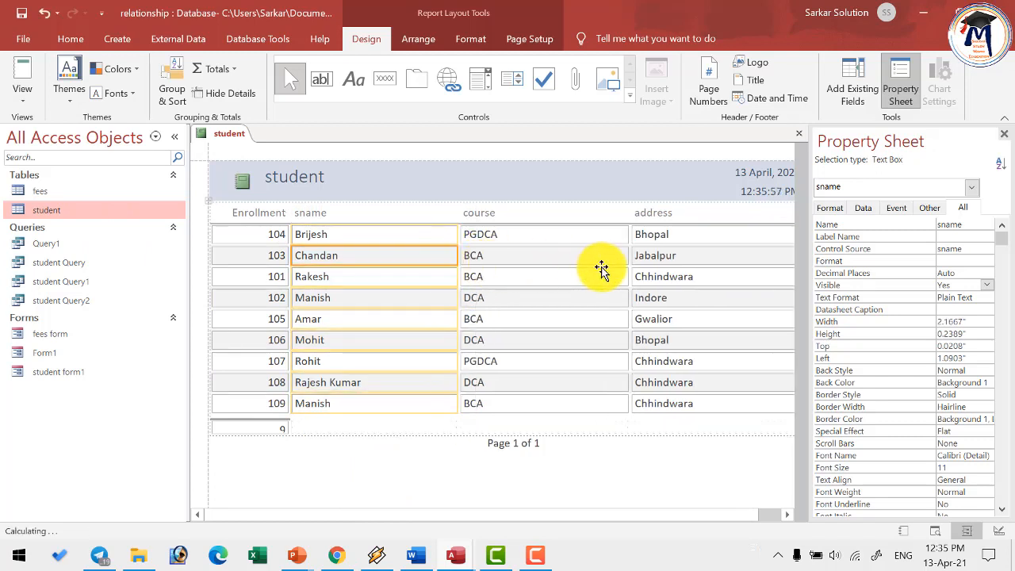
{"action": "left_click", "coordinate": [571, 273]}
Step: Examine the student report in Report View and in Print Preview, including the additional export formats
{"action": "left_click", "coordinate": [24, 94]}
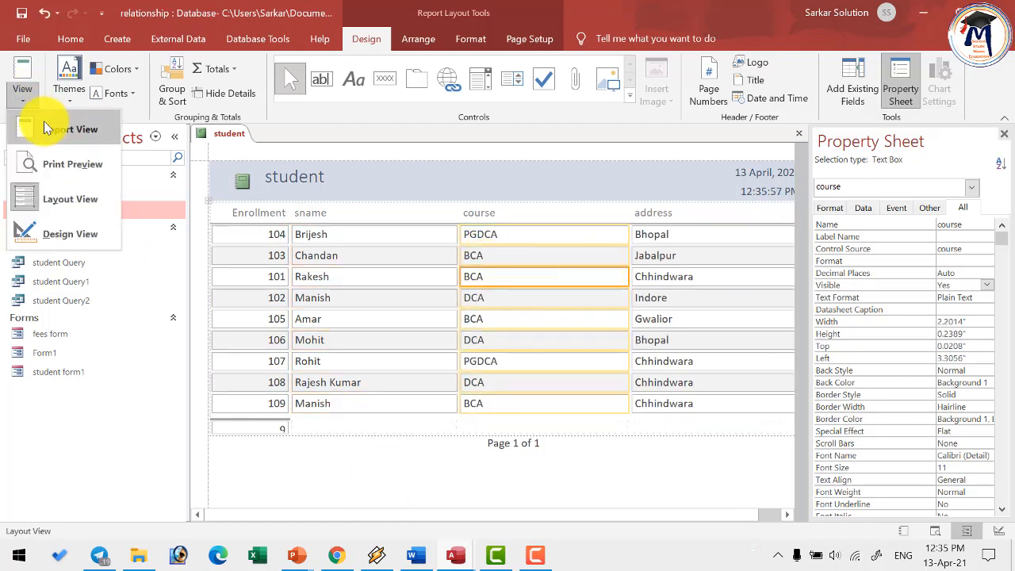
{"action": "left_click", "coordinate": [53, 135]}
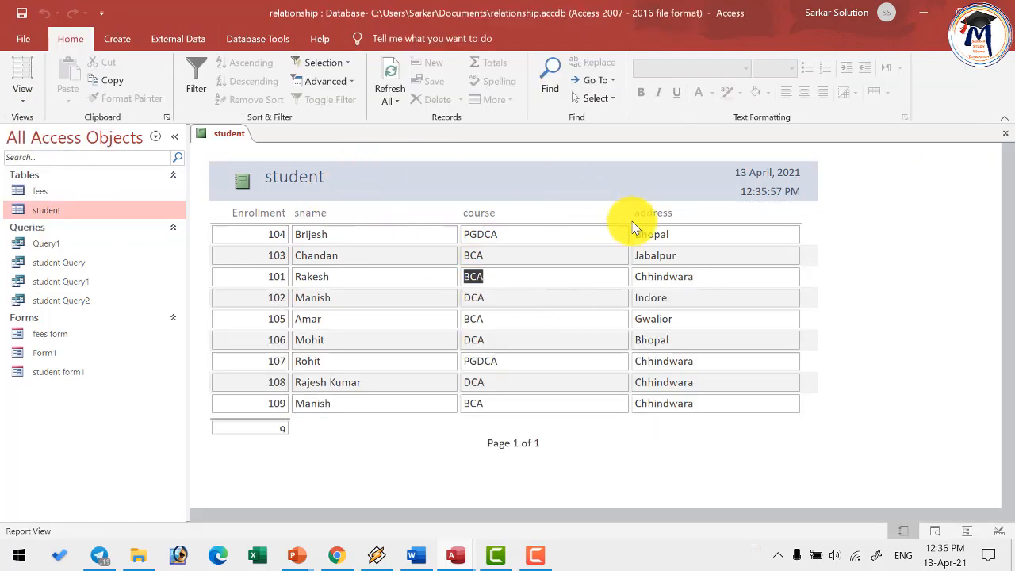
{"action": "left_click", "coordinate": [21, 92]}
{"action": "left_click", "coordinate": [59, 164]}
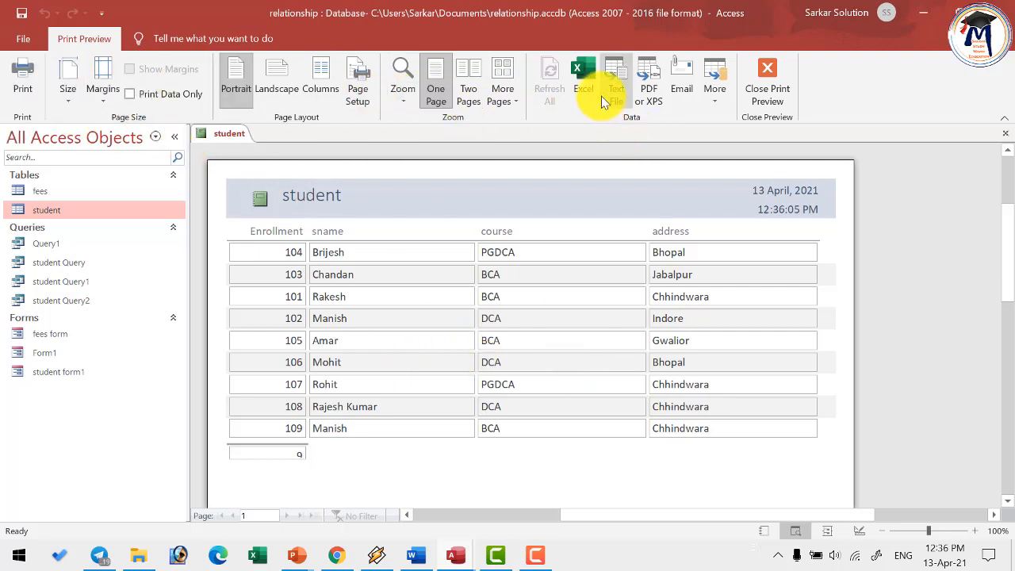
{"action": "left_click", "coordinate": [714, 93]}
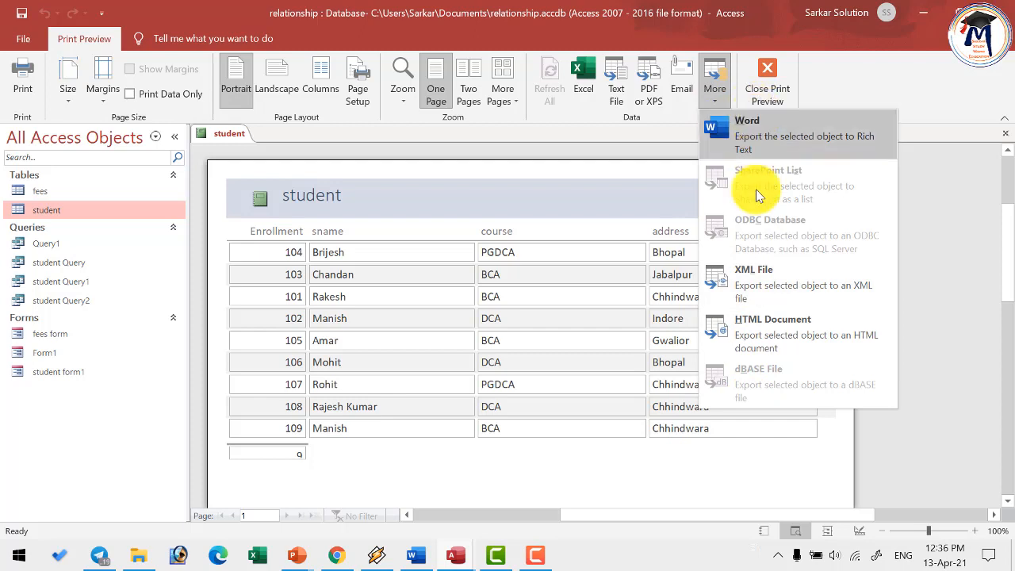
{"action": "left_click", "coordinate": [716, 88]}
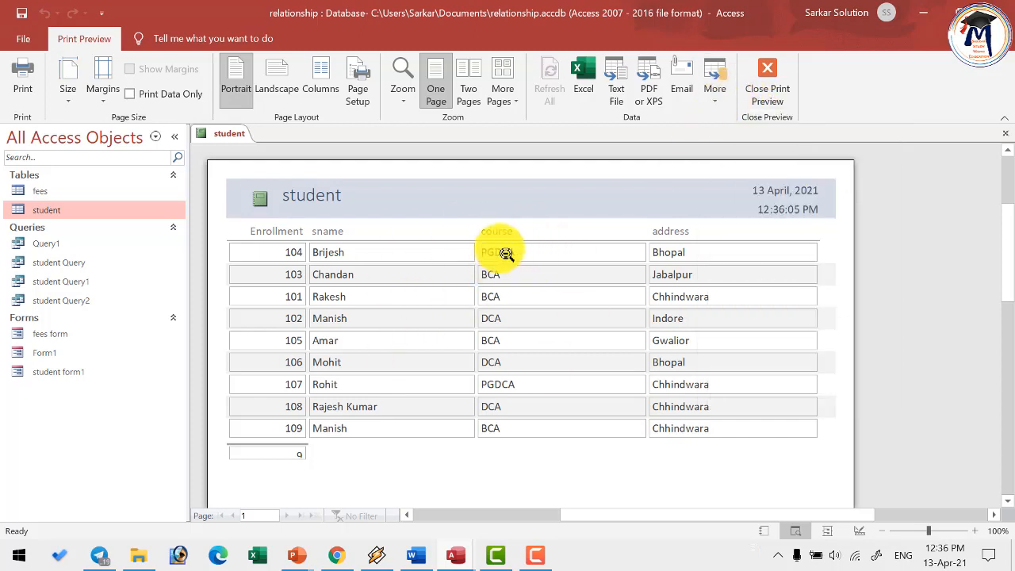
Step: Close the print preview and switch the student report to Design View
{"action": "left_click", "coordinate": [768, 85]}
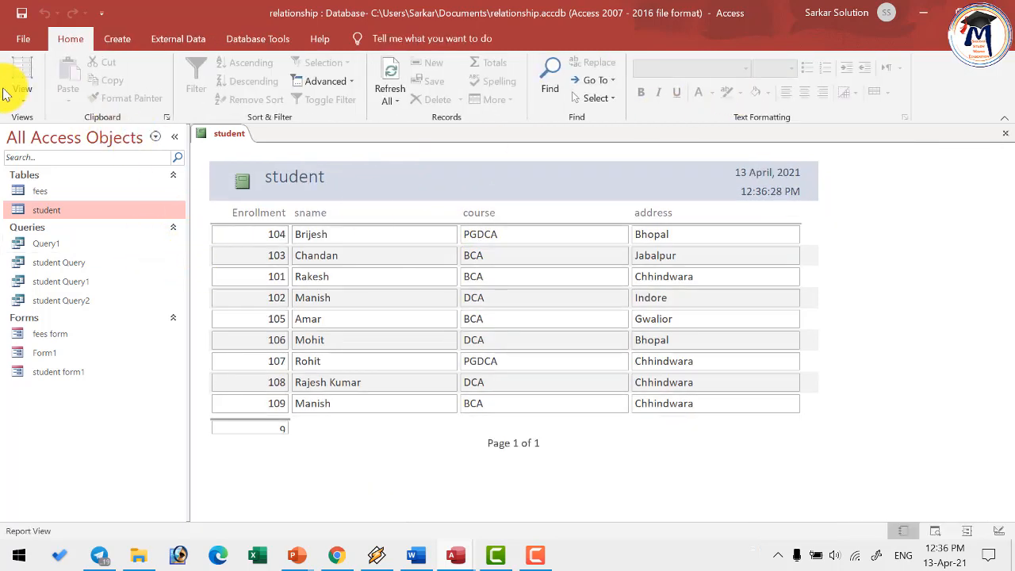
{"action": "left_click", "coordinate": [21, 97]}
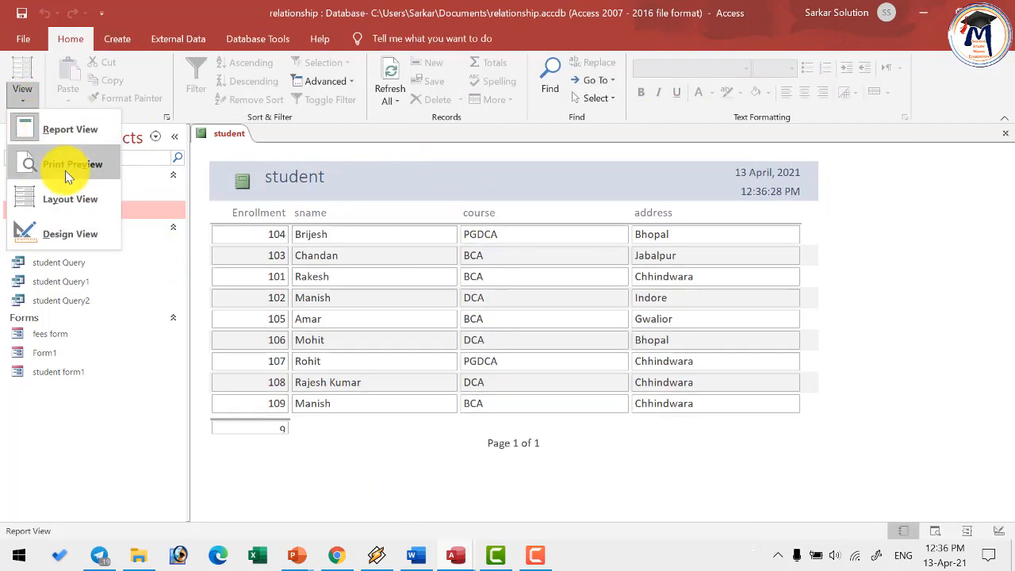
{"action": "left_click", "coordinate": [66, 234]}
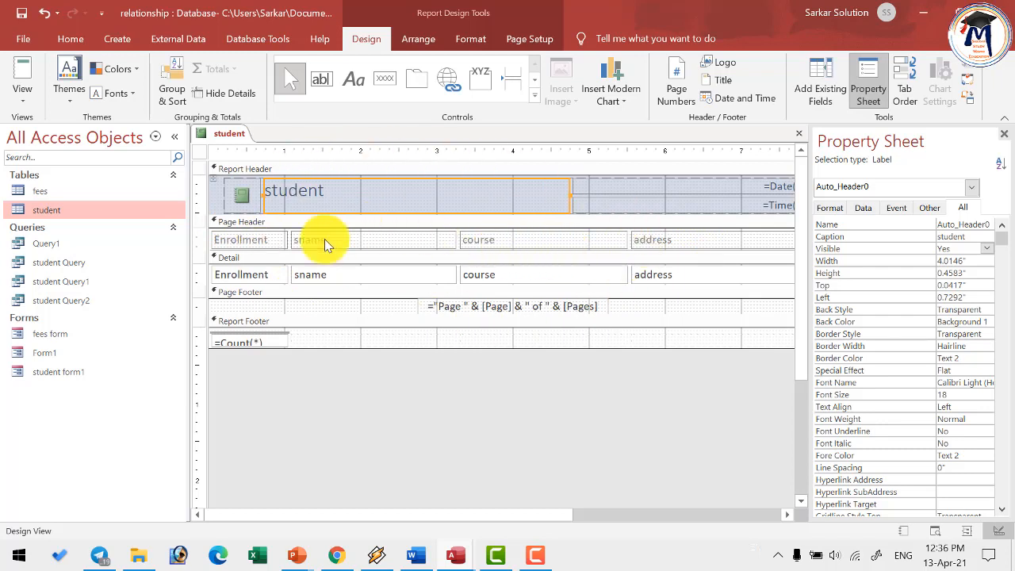
Step: Save the report under the name "student report" and close it
{"action": "left_click", "coordinate": [116, 39]}
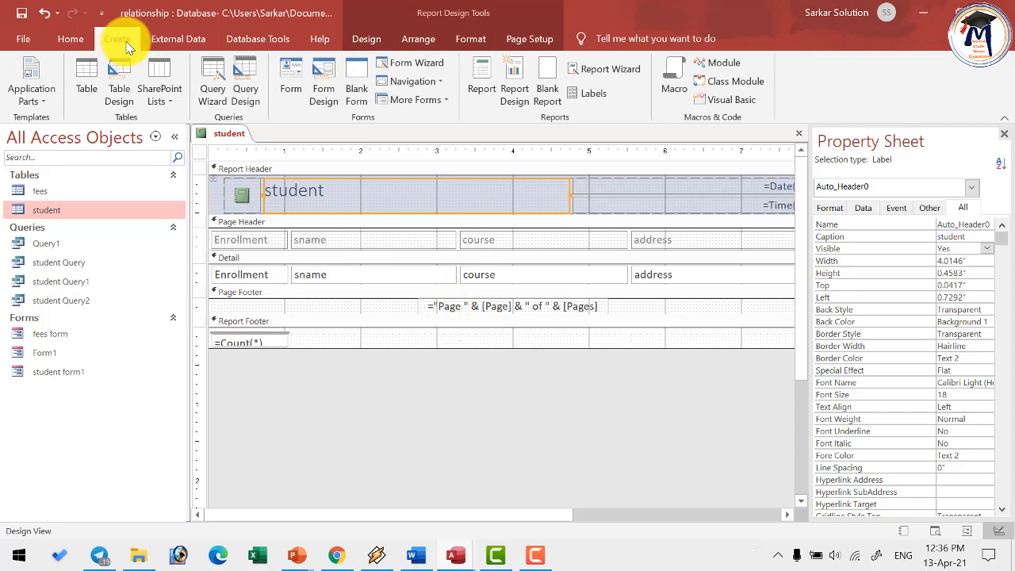
{"action": "right_click", "coordinate": [222, 132]}
{"action": "left_click", "coordinate": [236, 141]}
{"action": "left_click", "coordinate": [465, 196]}
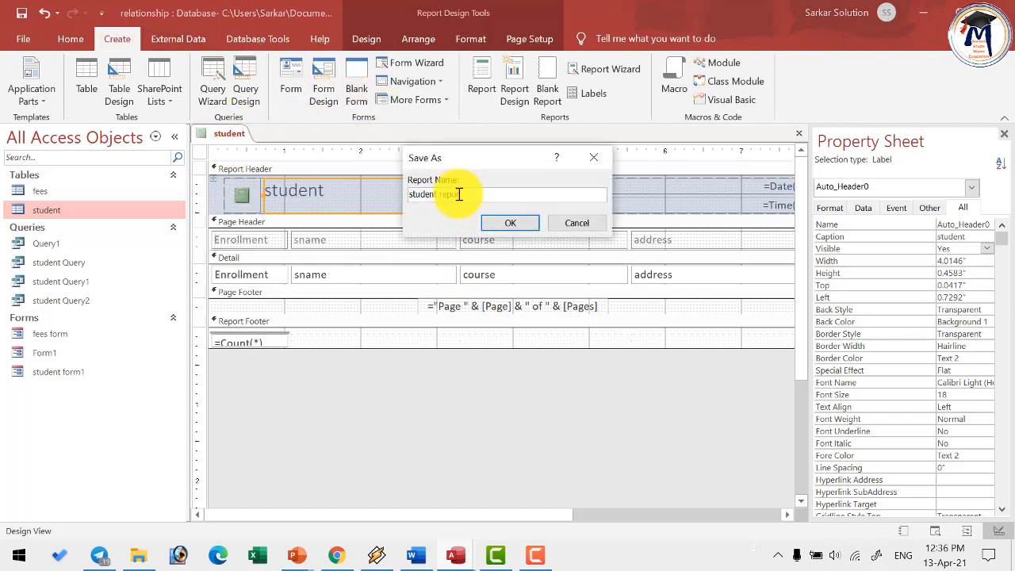
{"action": "key", "text": "Return"}
{"action": "right_click", "coordinate": [213, 135]}
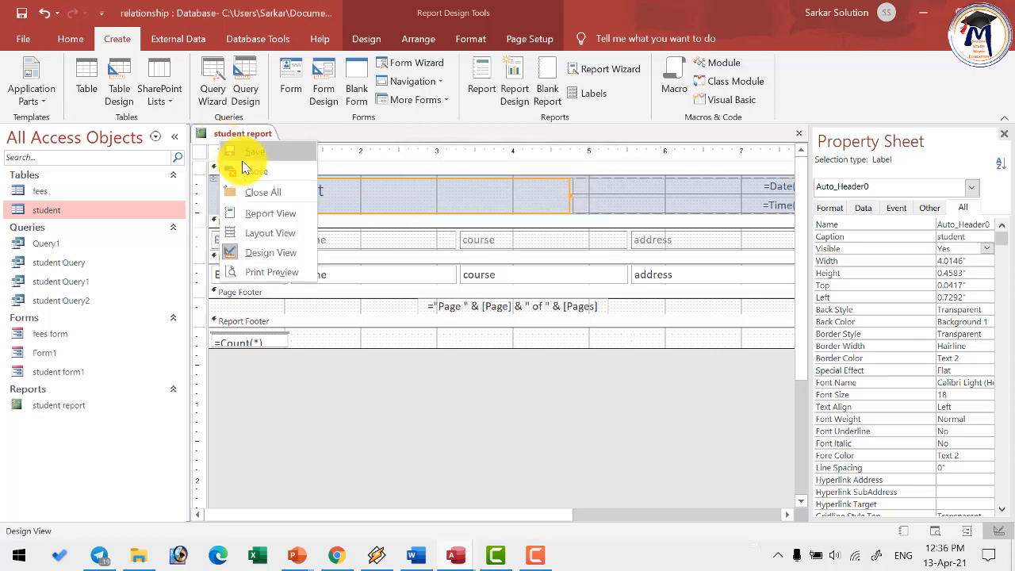
{"action": "left_click", "coordinate": [246, 172]}
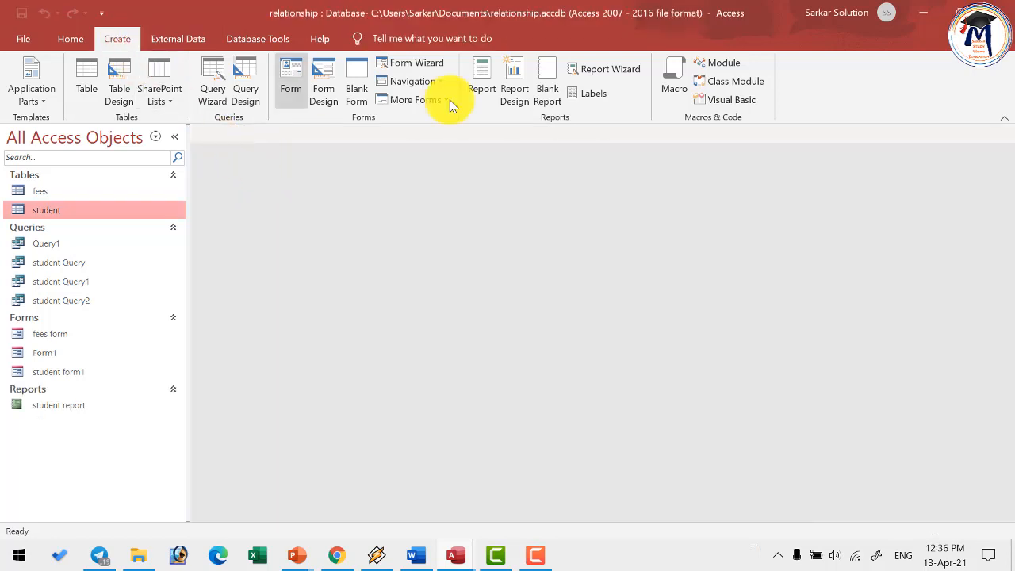
Step: Create a new empty report in Design View and show the existing table fields, with the student table collapsed
{"action": "left_click", "coordinate": [515, 91]}
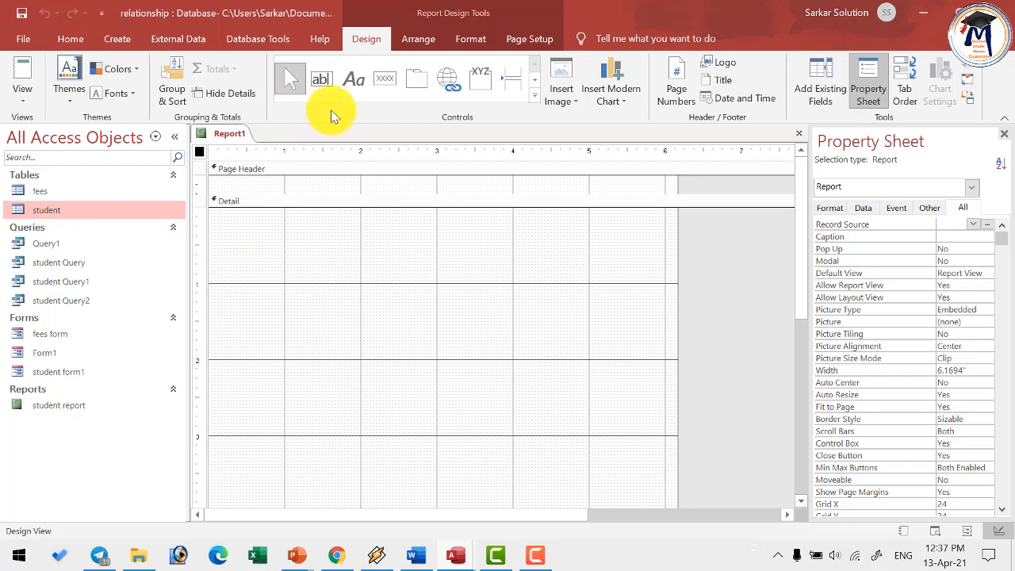
{"action": "left_click", "coordinate": [823, 91]}
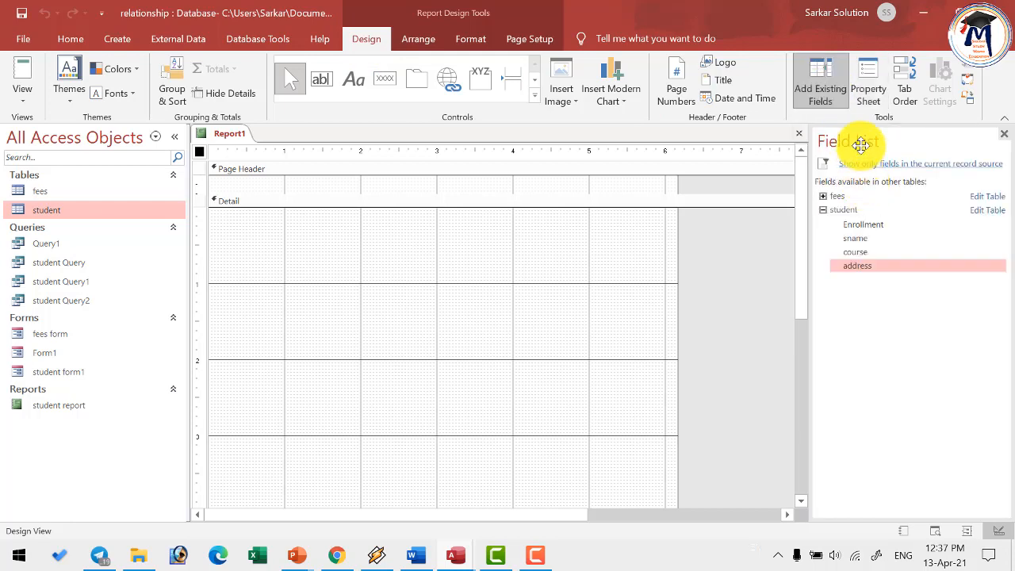
{"action": "left_click", "coordinate": [823, 211]}
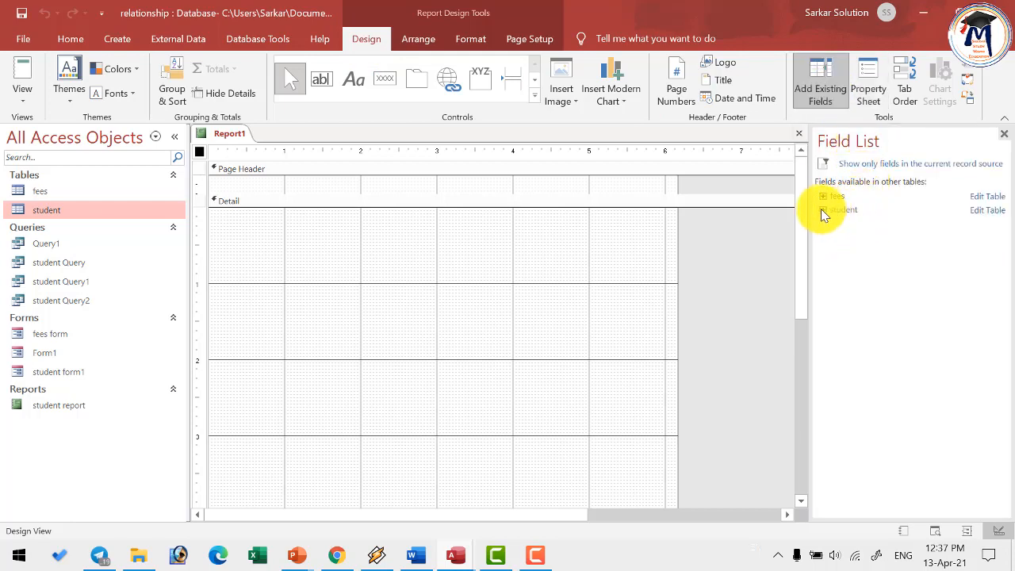
Step: Expand the student table's fields and add Enrollment, sname, course and address to the Detail section
{"action": "left_click", "coordinate": [863, 168]}
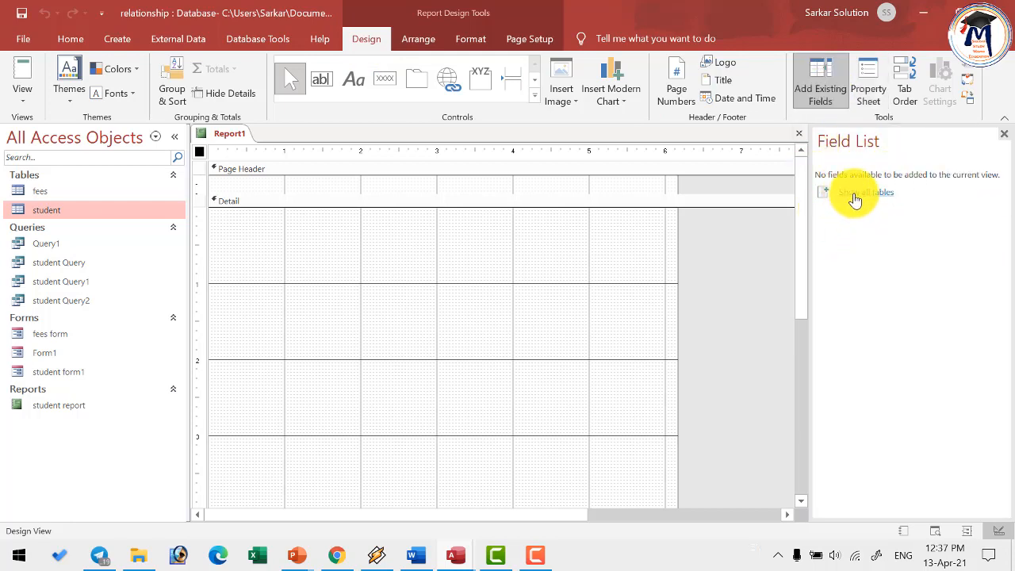
{"action": "left_click", "coordinate": [854, 193]}
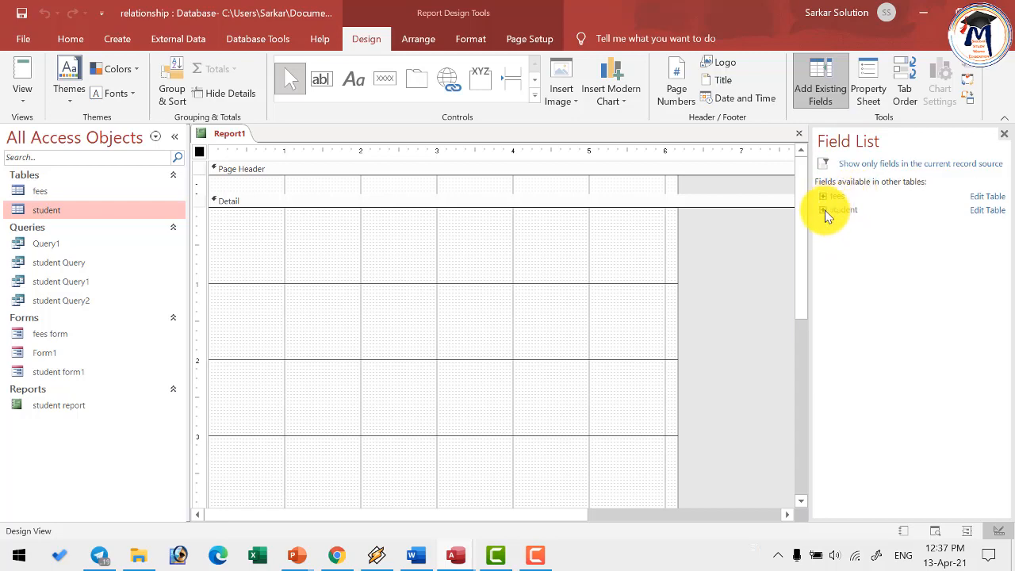
{"action": "left_click", "coordinate": [823, 210]}
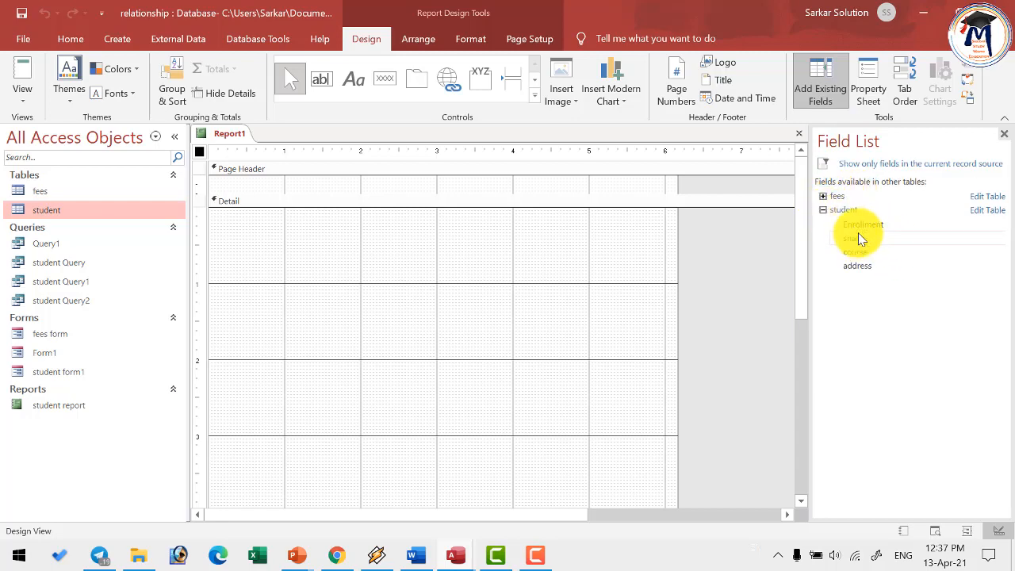
{"action": "left_click", "coordinate": [859, 225]}
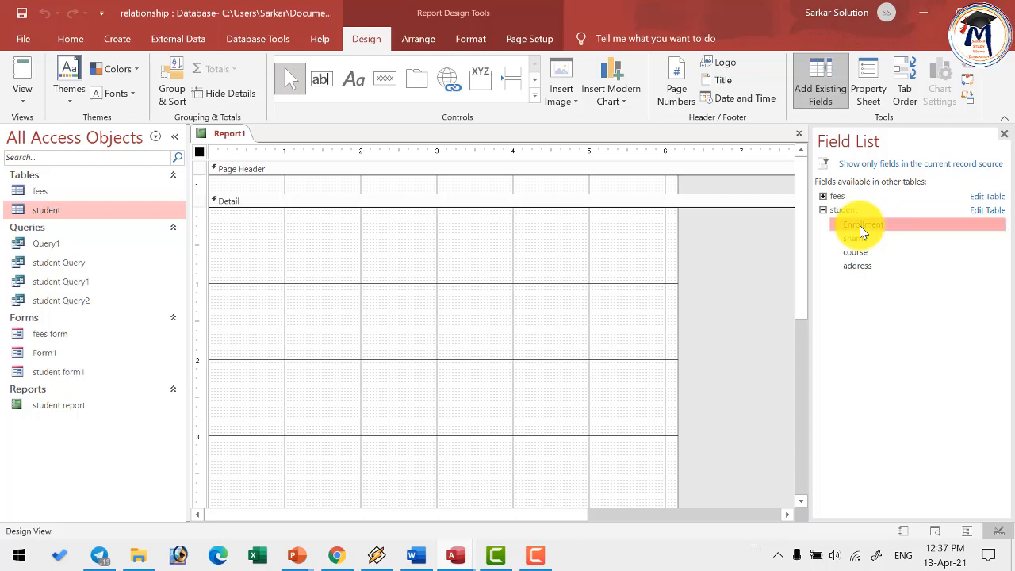
{"action": "double_click", "coordinate": [859, 225]}
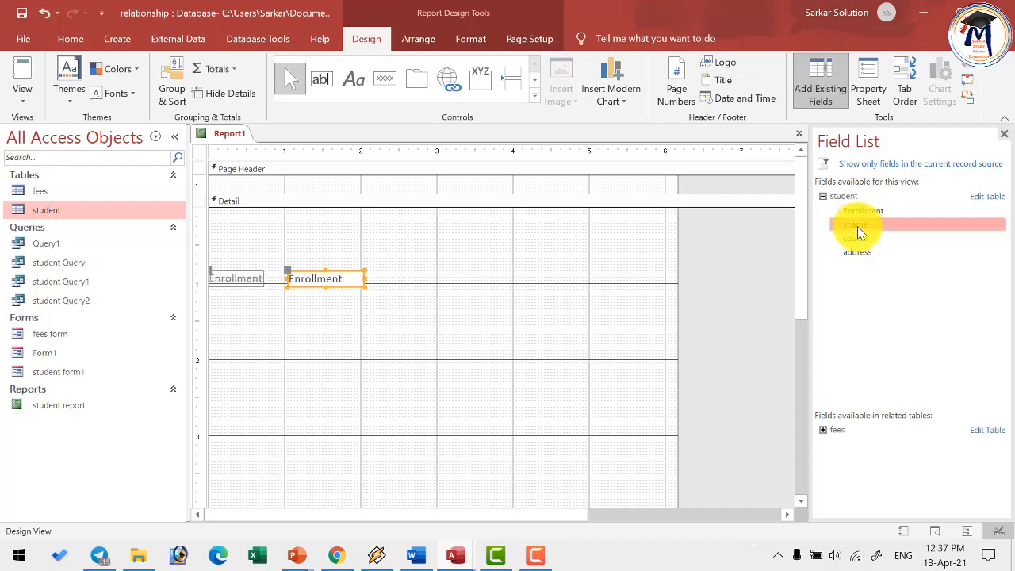
{"action": "double_click", "coordinate": [857, 226]}
{"action": "double_click", "coordinate": [857, 238]}
{"action": "double_click", "coordinate": [850, 252]}
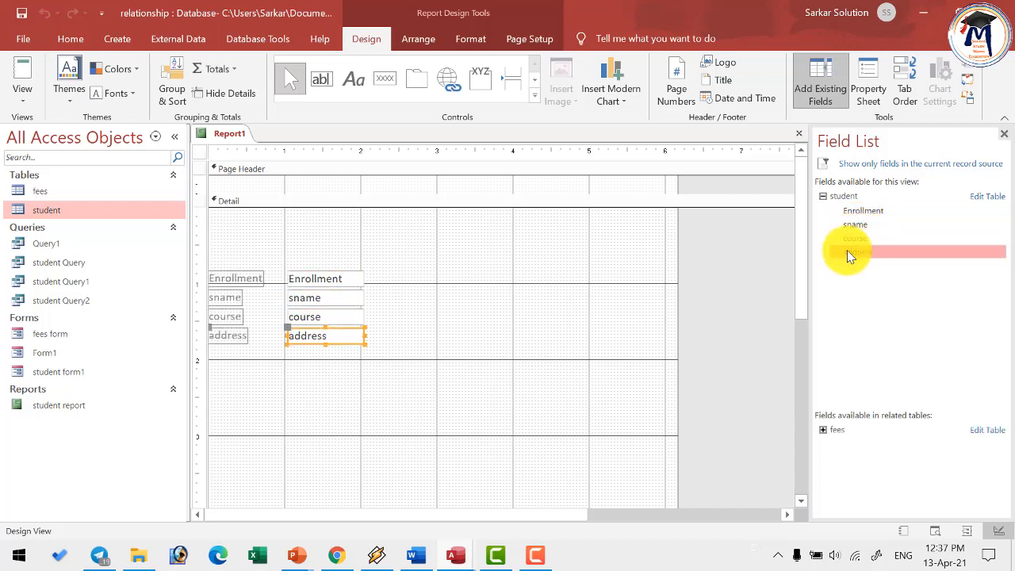
{"action": "left_click", "coordinate": [431, 316]}
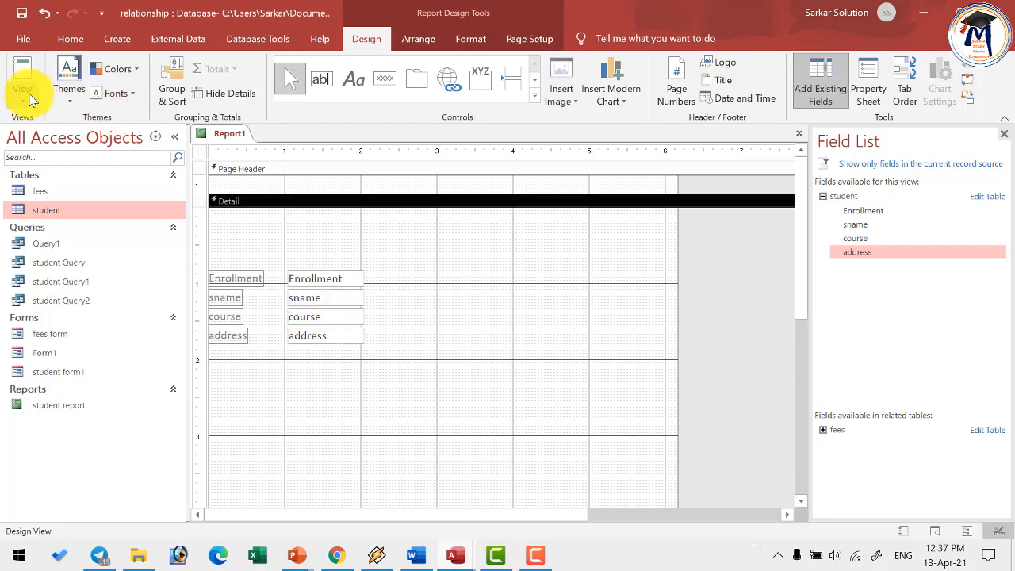
Step: Examine the student records in Report View and return the report to Design View
{"action": "left_click", "coordinate": [28, 99]}
{"action": "left_click", "coordinate": [50, 130]}
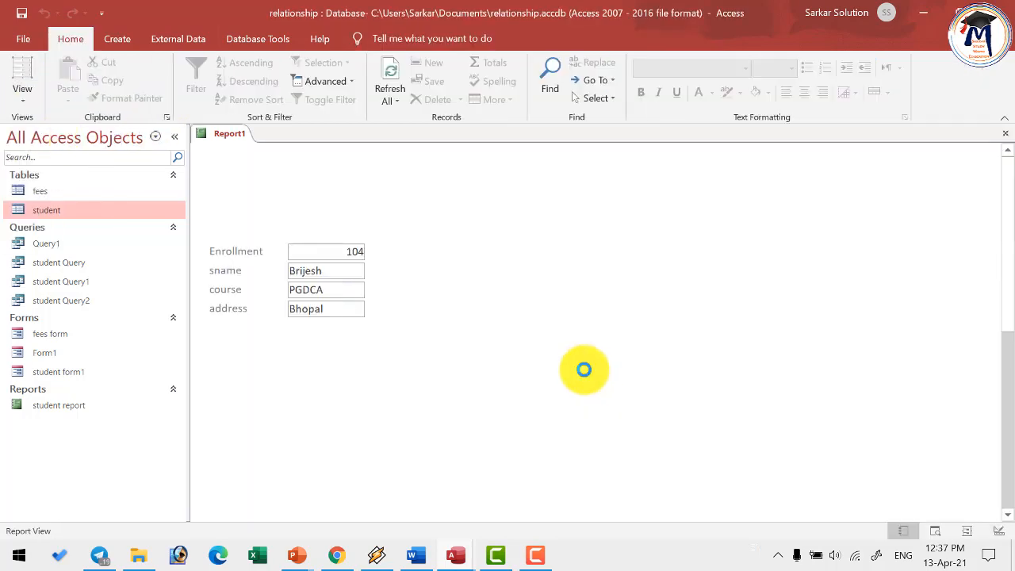
{"action": "scroll", "coordinate": [436, 304], "scroll_direction": "down", "scroll_amount": 10}
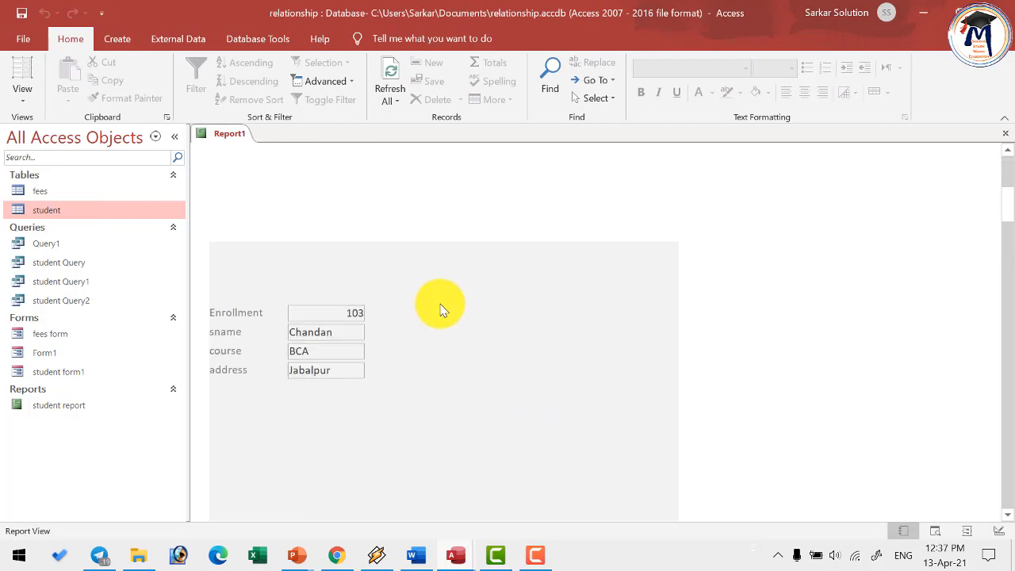
{"action": "scroll", "coordinate": [444, 312], "scroll_direction": "down", "scroll_amount": 10}
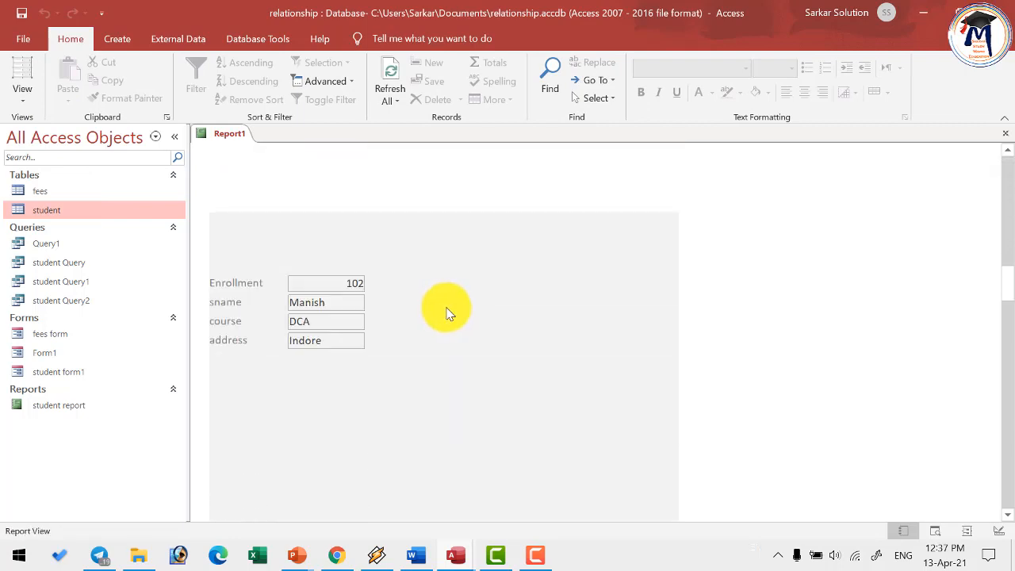
{"action": "scroll", "coordinate": [444, 301], "scroll_direction": "up", "scroll_amount": 10}
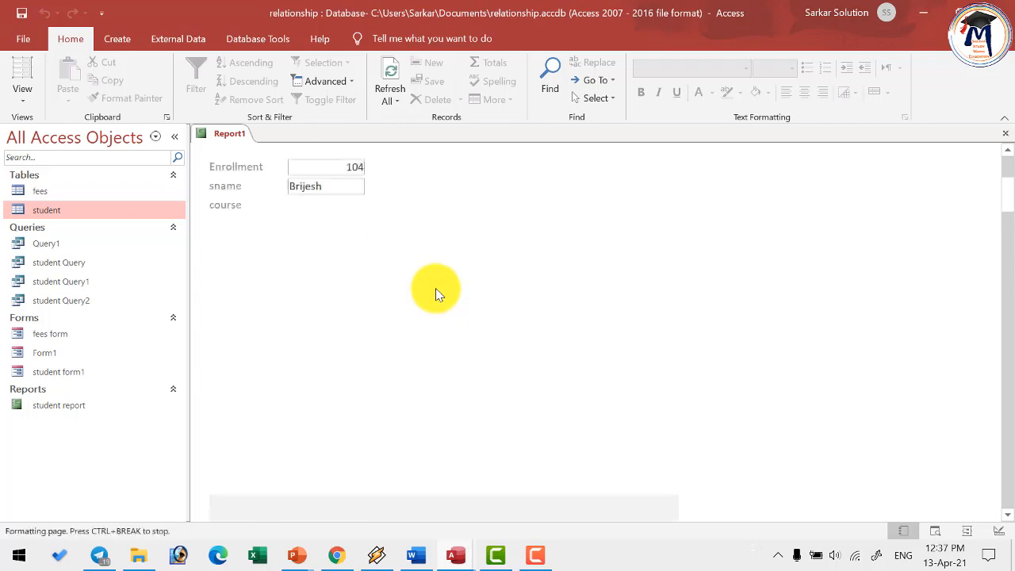
{"action": "left_click", "coordinate": [23, 102]}
{"action": "left_click", "coordinate": [50, 234]}
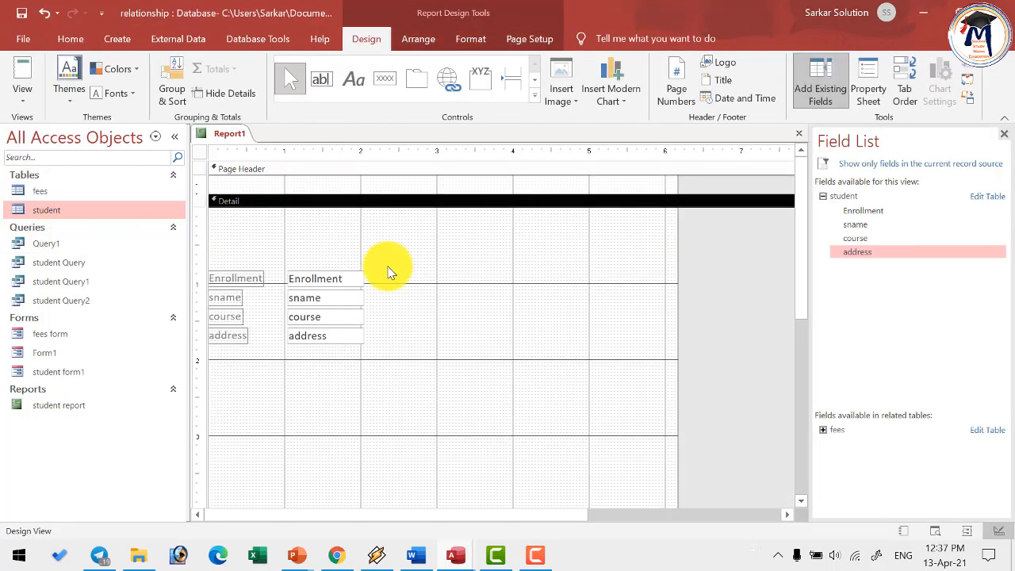
Step: Move all the field labels and text boxes together about half an inch right and slightly up in the Detail section
{"action": "left_click_drag", "start_coordinate": [389, 272], "coordinate": [191, 380]}
{"action": "left_click_drag", "start_coordinate": [249, 279], "coordinate": [285, 266]}
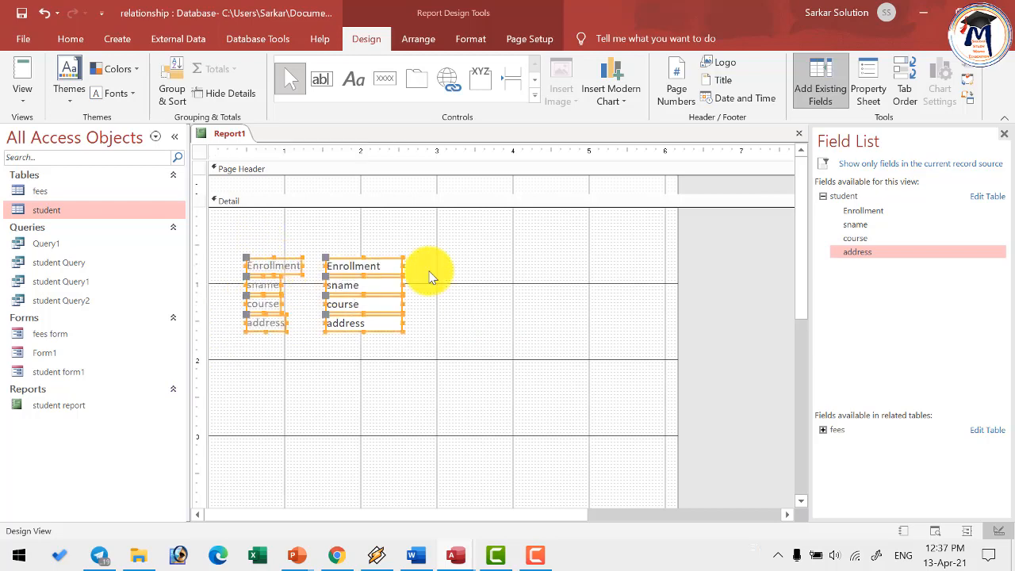
{"action": "left_click", "coordinate": [260, 185]}
Step: Move the Enrollment label from the Detail section into the Page Header, placing it just short of the 1-inch mark
{"action": "left_click", "coordinate": [262, 264]}
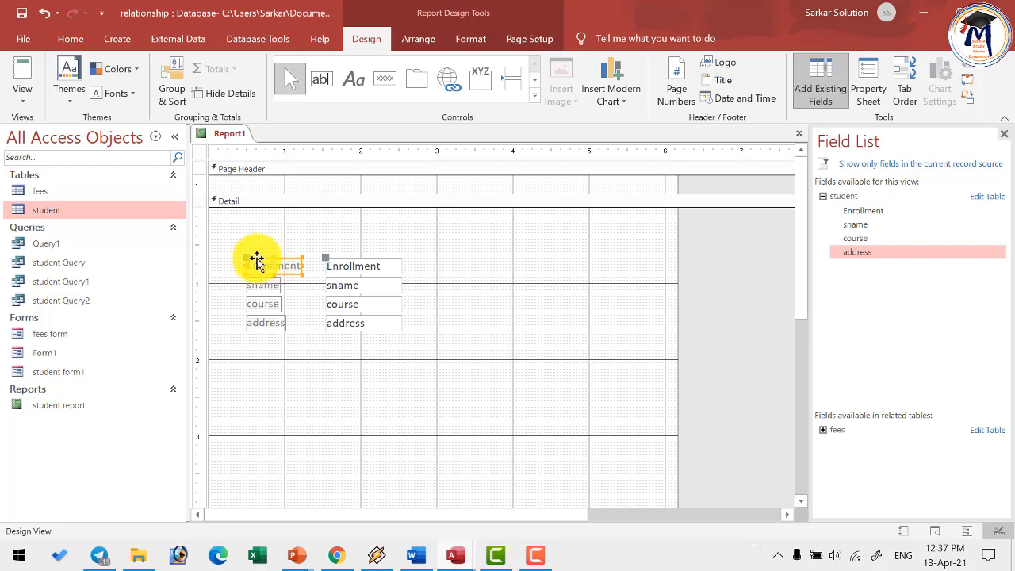
{"action": "key", "text": "Delete"}
{"action": "left_click", "coordinate": [240, 192]}
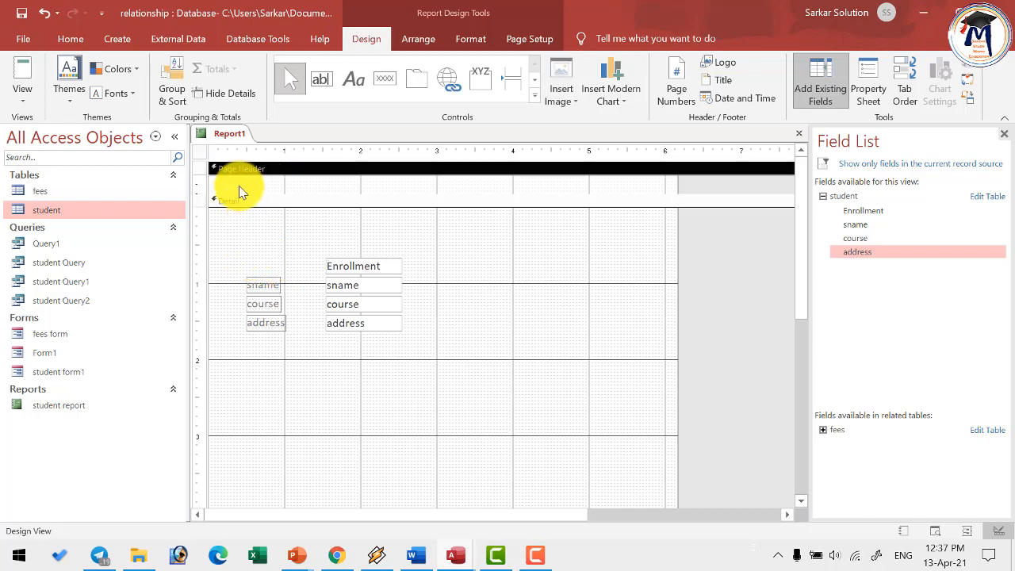
{"action": "key", "text": "ctrl+v"}
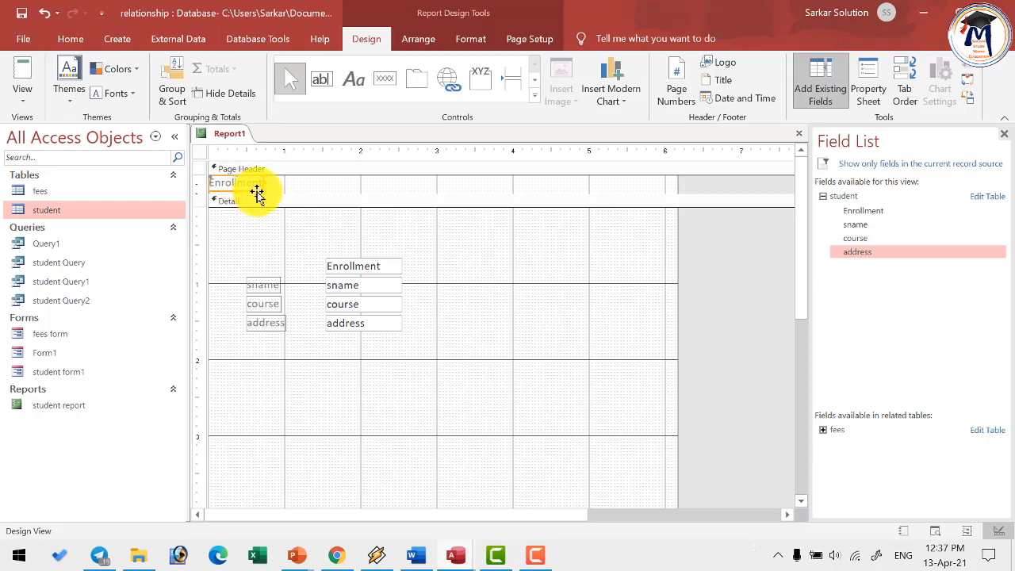
{"action": "left_click_drag", "start_coordinate": [265, 193], "coordinate": [269, 197]}
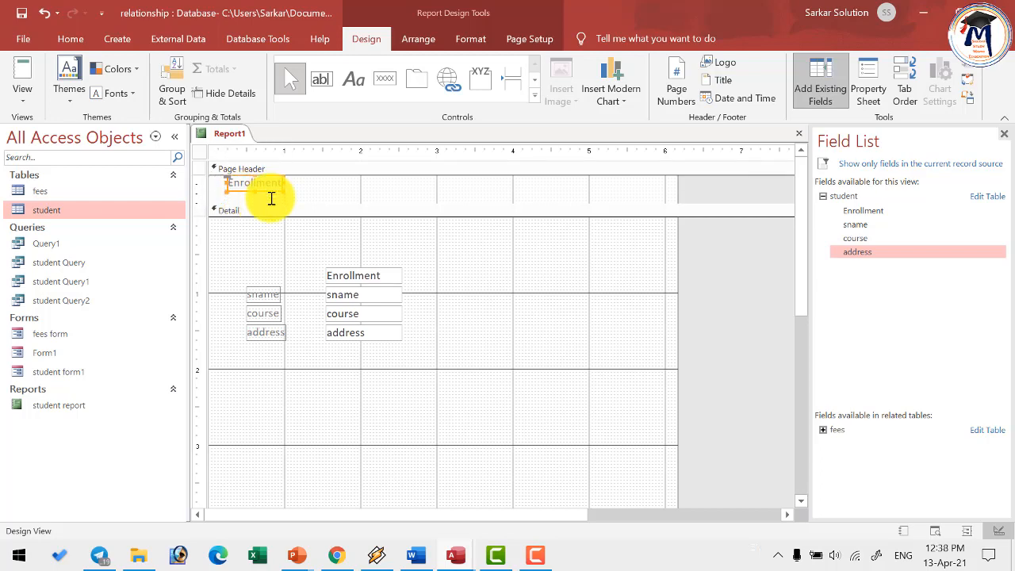
{"action": "left_click", "coordinate": [303, 205]}
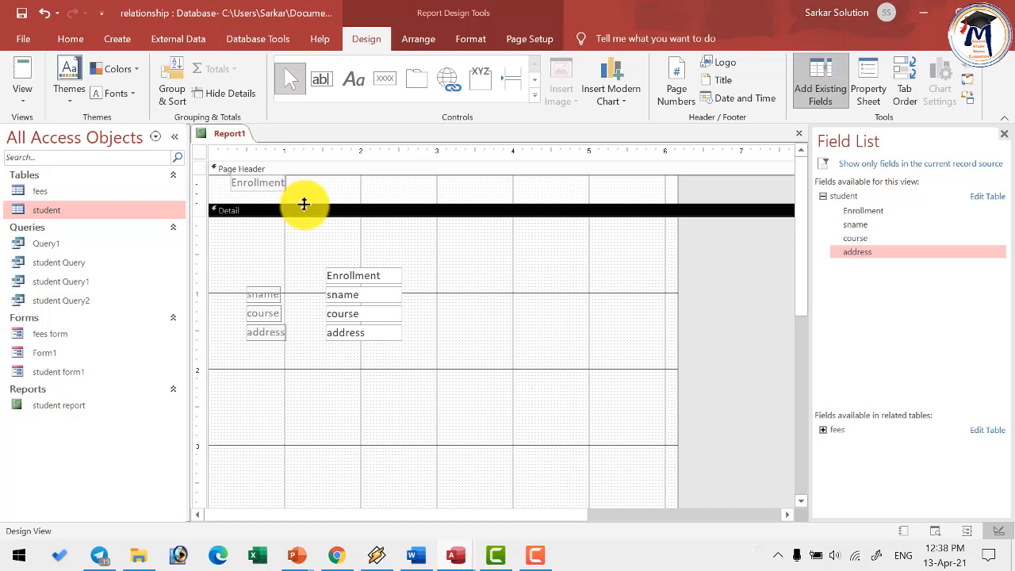
Step: Move the sname label from the Detail section into the Page Header, beside the Enrollment label
{"action": "left_click", "coordinate": [267, 294]}
{"action": "key", "text": "Delete"}
{"action": "left_click", "coordinate": [333, 183]}
{"action": "key", "text": "ctrl+v"}
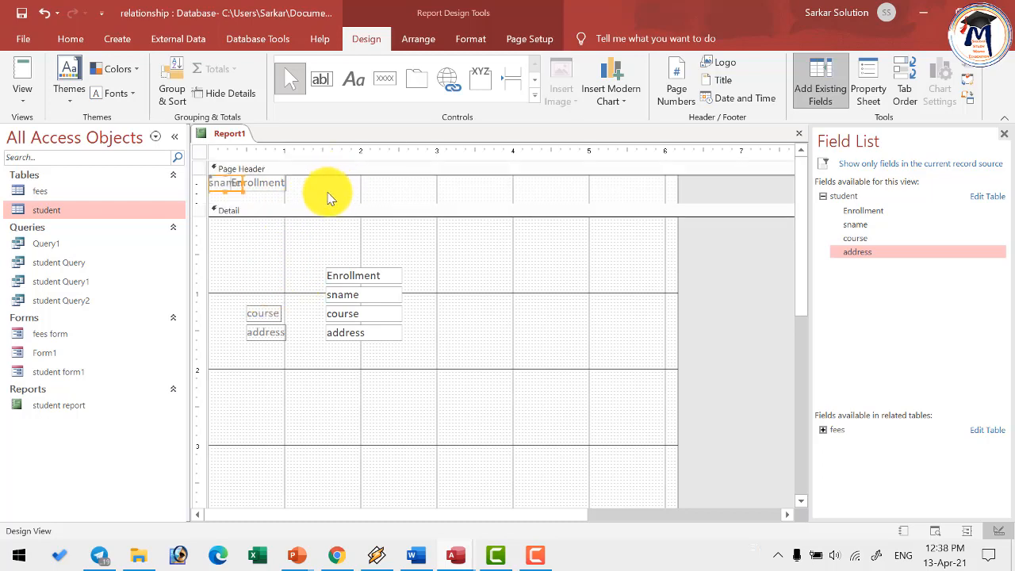
{"action": "left_click_drag", "start_coordinate": [225, 183], "coordinate": [331, 198]}
Step: Move the course label from the Detail section into the Page Header, to the right of the sname label
{"action": "left_click", "coordinate": [273, 315]}
{"action": "key", "text": "ctrl+x"}
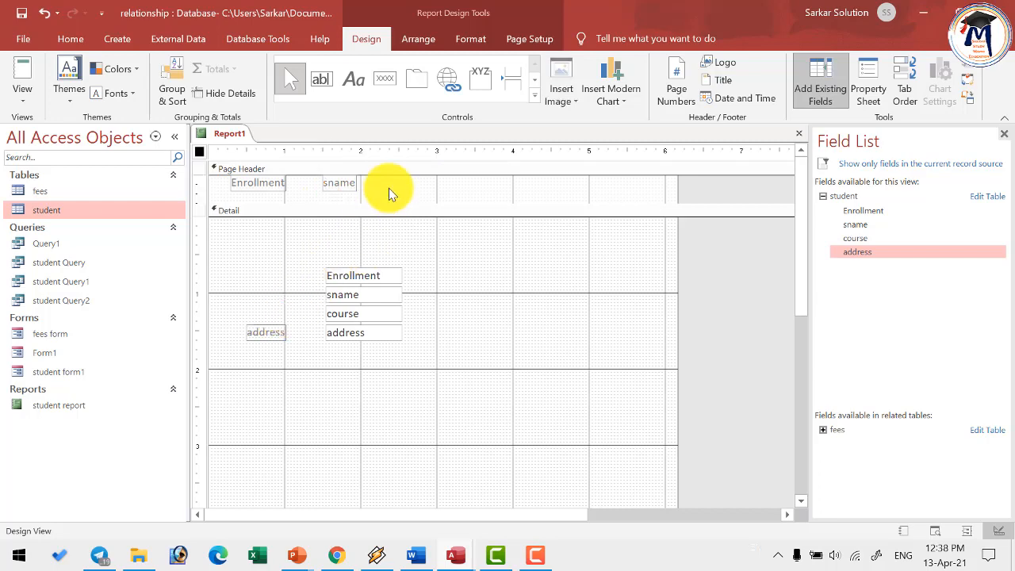
{"action": "left_click", "coordinate": [389, 189]}
{"action": "key", "text": "ctrl+v"}
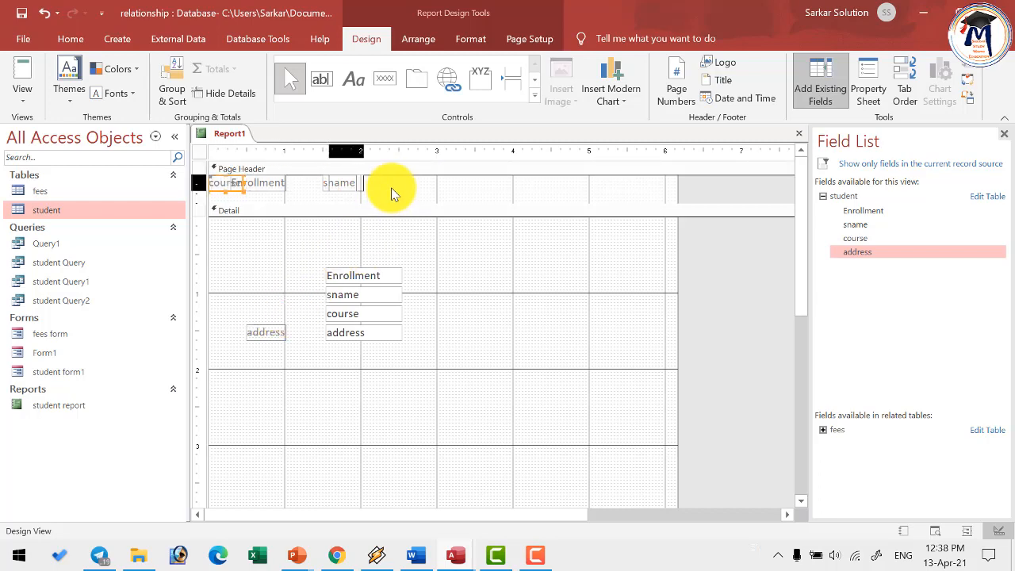
{"action": "left_click_drag", "start_coordinate": [224, 183], "coordinate": [363, 183]}
{"action": "key", "text": "Right"}
{"action": "key", "text": "Right"}
{"action": "key", "text": "Right"}
{"action": "key", "text": "Right"}
{"action": "key", "text": "Right"}
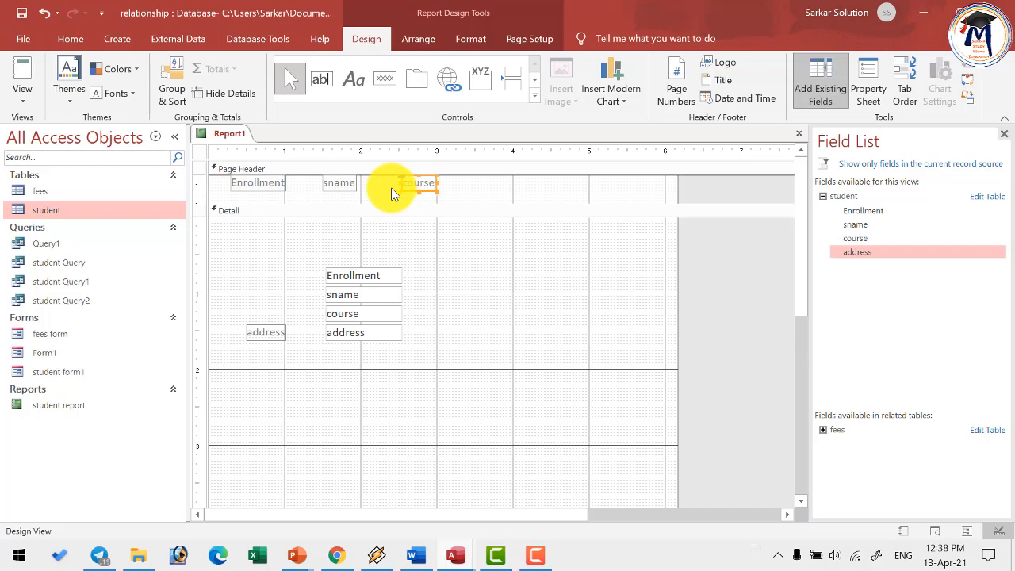
Step: Move the address label from the Detail section into the Page Header, to the right of the course label
{"action": "left_click", "coordinate": [265, 333]}
{"action": "key", "text": "ctrl+x"}
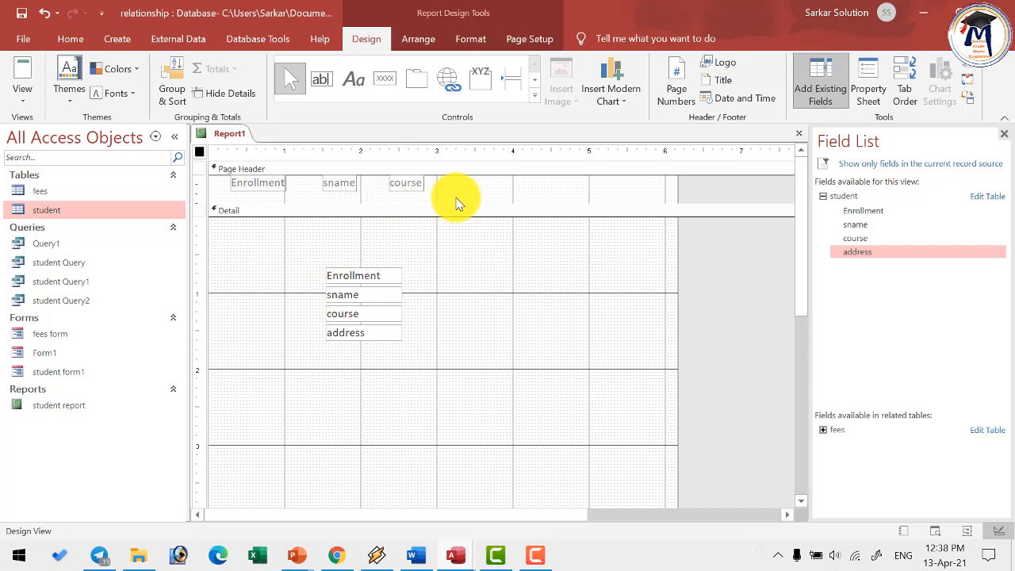
{"action": "left_click", "coordinate": [464, 191]}
{"action": "right_click", "coordinate": [464, 191]}
{"action": "left_click", "coordinate": [447, 188]}
{"action": "key", "text": "ctrl+v"}
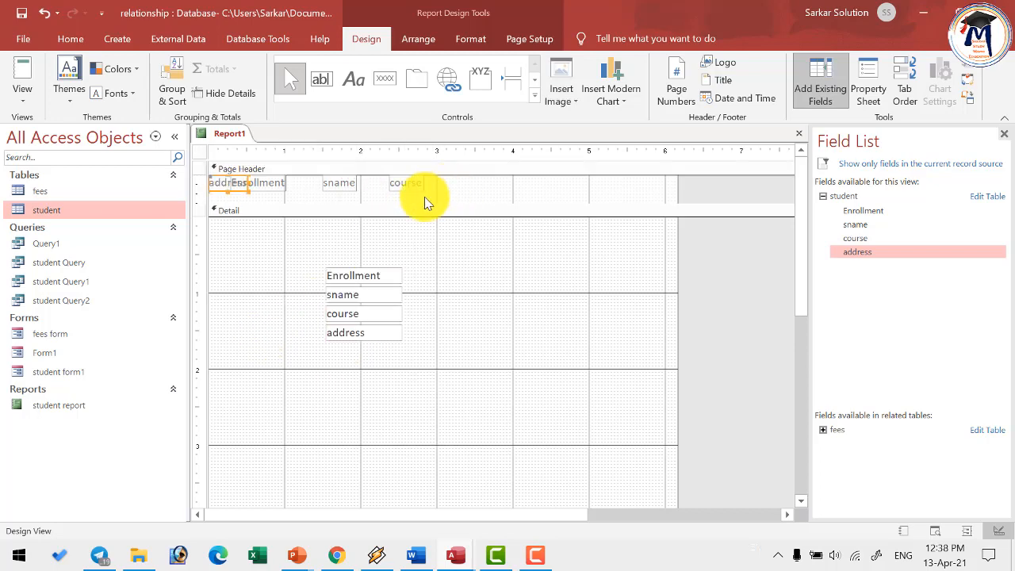
{"action": "key", "text": "Right"}
{"action": "key", "text": "Right"}
{"action": "key", "text": "Right"}
{"action": "key", "text": "Right"}
{"action": "key", "text": "Right"}
{"action": "key", "text": "Right"}
{"action": "key", "text": "Right"}
{"action": "key", "text": "Right"}
{"action": "key", "text": "Right"}
{"action": "key", "text": "Right"}
{"action": "key", "text": "Right"}
{"action": "key", "text": "Right"}
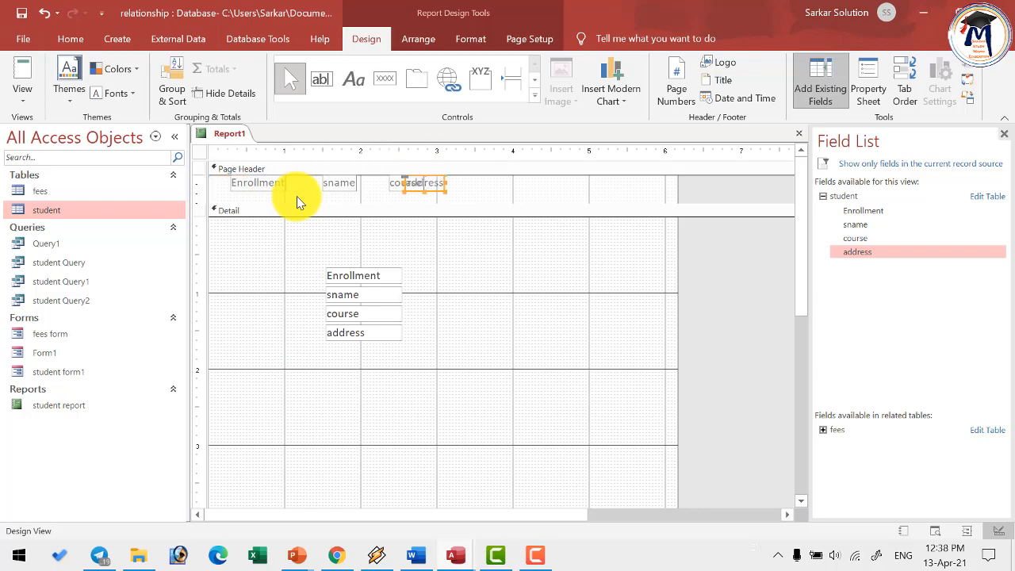
{"action": "key", "text": "Right"}
{"action": "key", "text": "Right"}
{"action": "key", "text": "Right"}
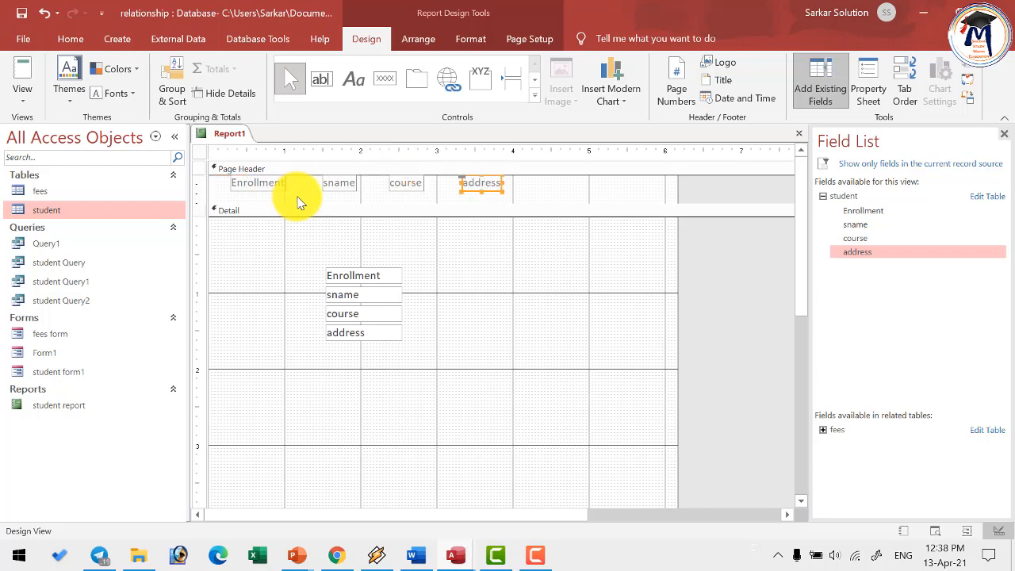
{"action": "key", "text": "Left"}
{"action": "key", "text": "Left"}
Step: Arrange the Enrollment, sname and course text boxes in a row near the upper edge of the Detail section
{"action": "left_click", "coordinate": [341, 276]}
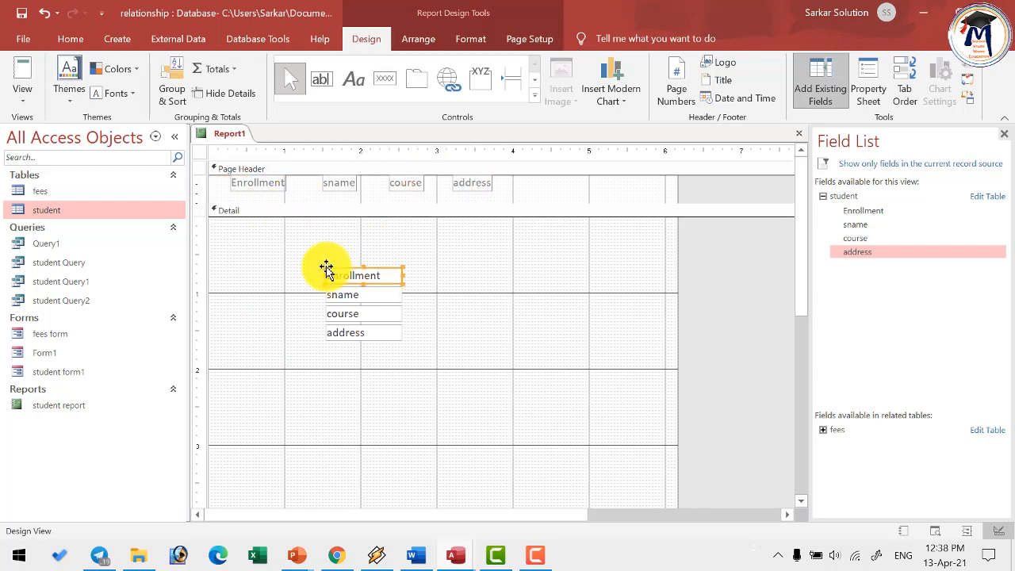
{"action": "left_click_drag", "start_coordinate": [326, 267], "coordinate": [227, 218]}
{"action": "left_click_drag", "start_coordinate": [333, 295], "coordinate": [401, 224]}
{"action": "left_click", "coordinate": [323, 219]}
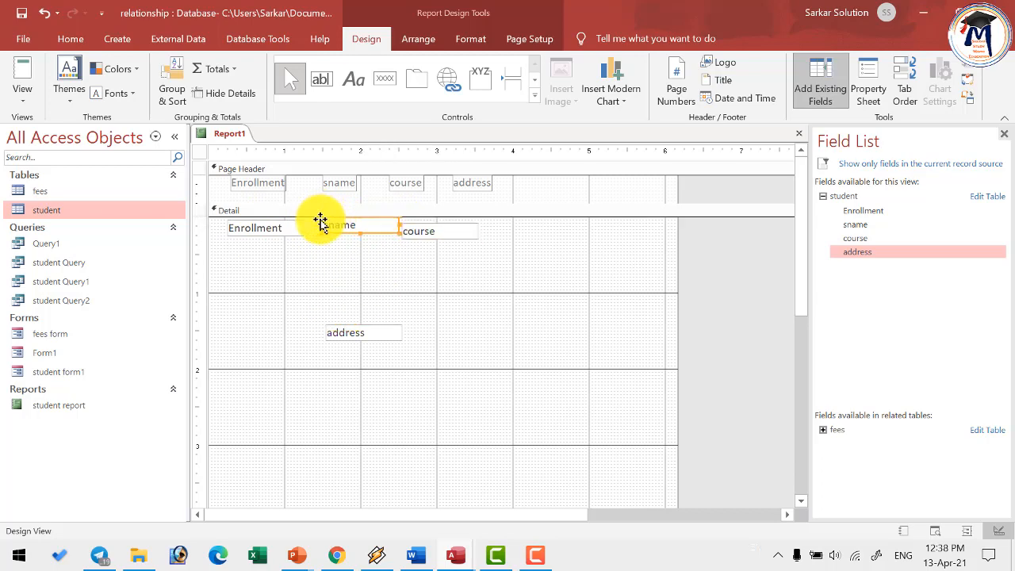
Step: Shift the course and address labels in the Page Header further right to line up with the text boxes
{"action": "left_click", "coordinate": [381, 193]}
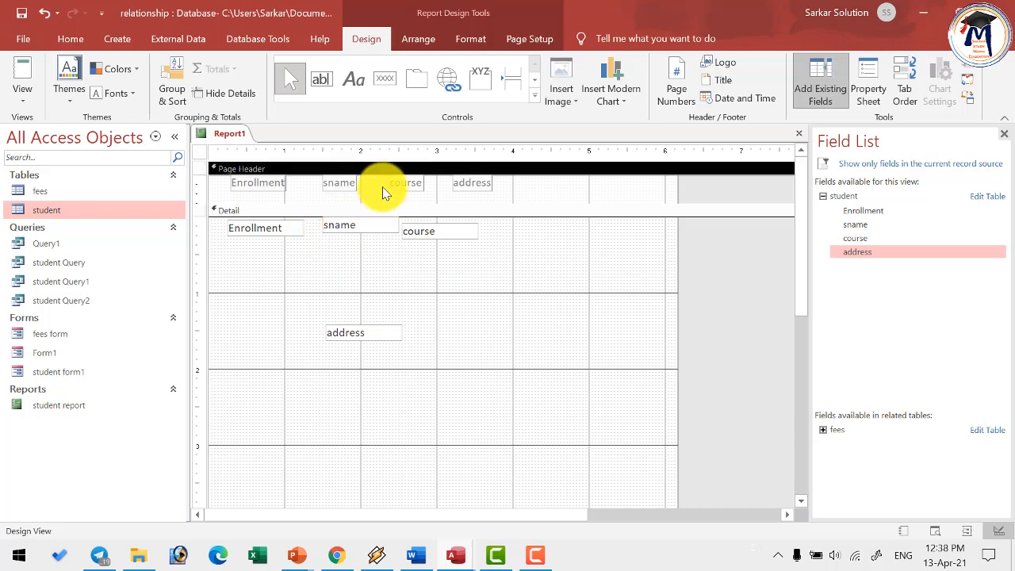
{"action": "left_click_drag", "start_coordinate": [385, 185], "coordinate": [491, 189]}
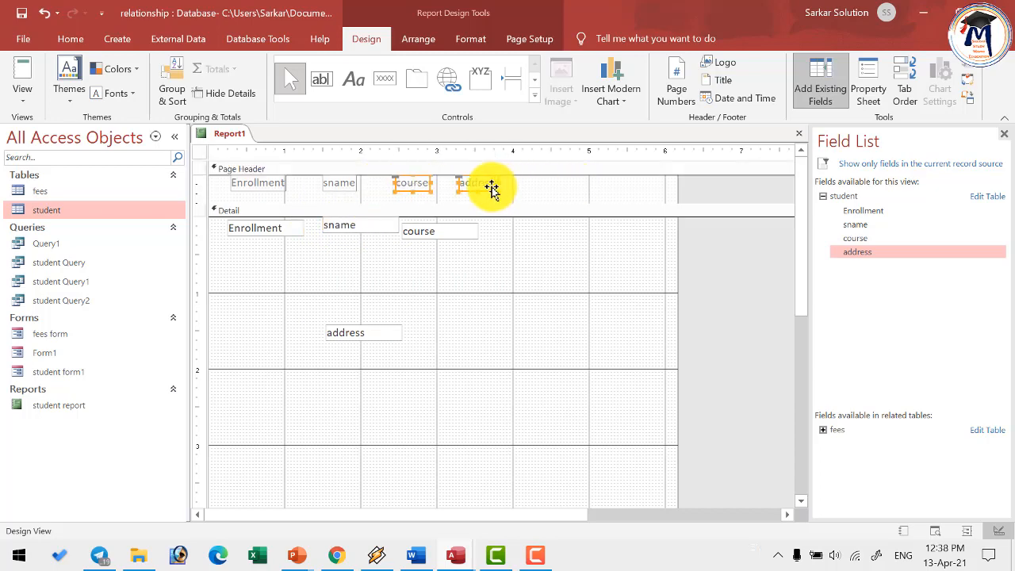
{"action": "left_click", "coordinate": [401, 354]}
Step: Place the address text box at the end of the Detail row and fit a narrower course text box between sname and address
{"action": "left_click", "coordinate": [363, 333]}
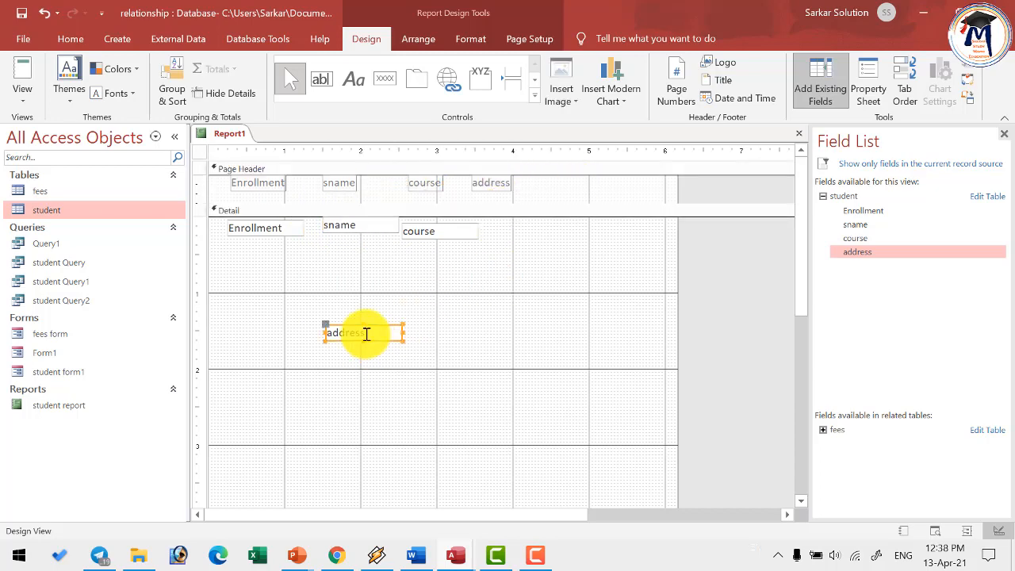
{"action": "left_click_drag", "start_coordinate": [324, 326], "coordinate": [441, 214]}
{"action": "left_click", "coordinate": [432, 228]}
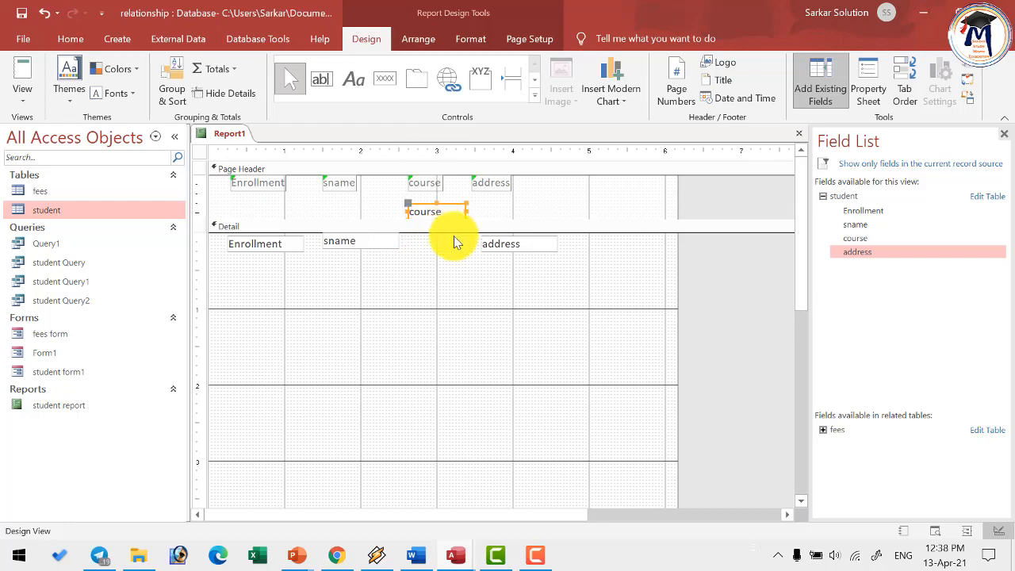
{"action": "key", "text": "ctrl+z"}
{"action": "key", "text": "Left"}
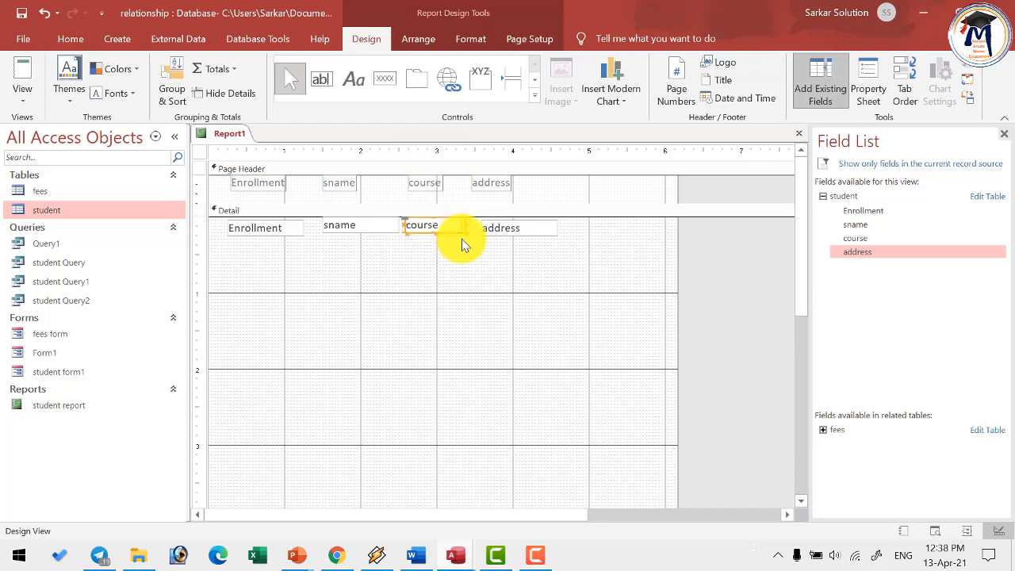
{"action": "left_click", "coordinate": [507, 281]}
Step: Reduce the Page Header's height to fit its row of labels, and check the rest of the report layout
{"action": "left_click_drag", "start_coordinate": [389, 201], "coordinate": [390, 191]}
{"action": "scroll", "coordinate": [396, 424], "scroll_direction": "down", "scroll_amount": 5}
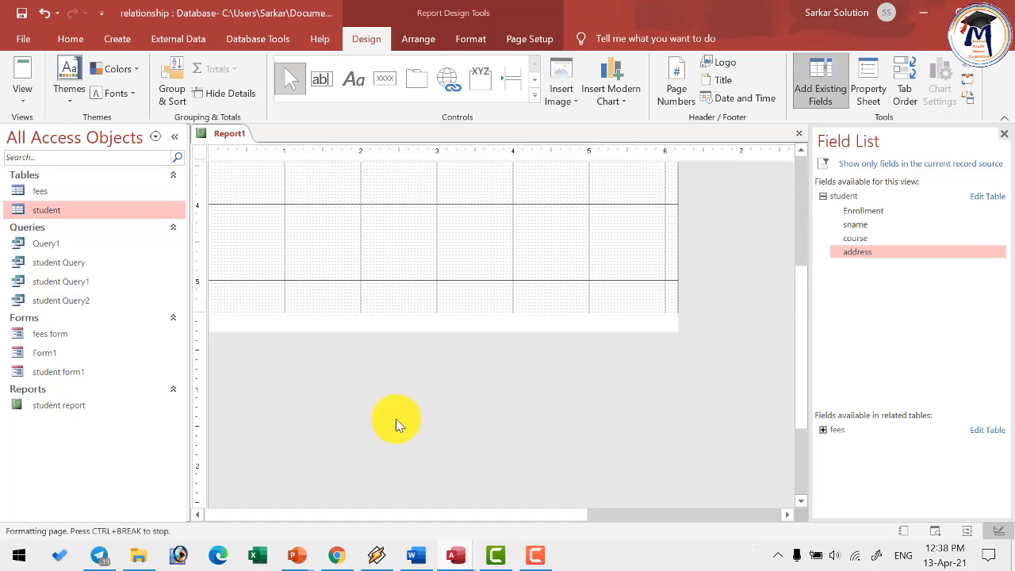
{"action": "scroll", "coordinate": [333, 341], "scroll_direction": "up", "scroll_amount": 5}
{"action": "scroll", "coordinate": [285, 349], "scroll_direction": "down", "scroll_amount": 3}
{"action": "scroll", "coordinate": [274, 238], "scroll_direction": "up", "scroll_amount": 3}
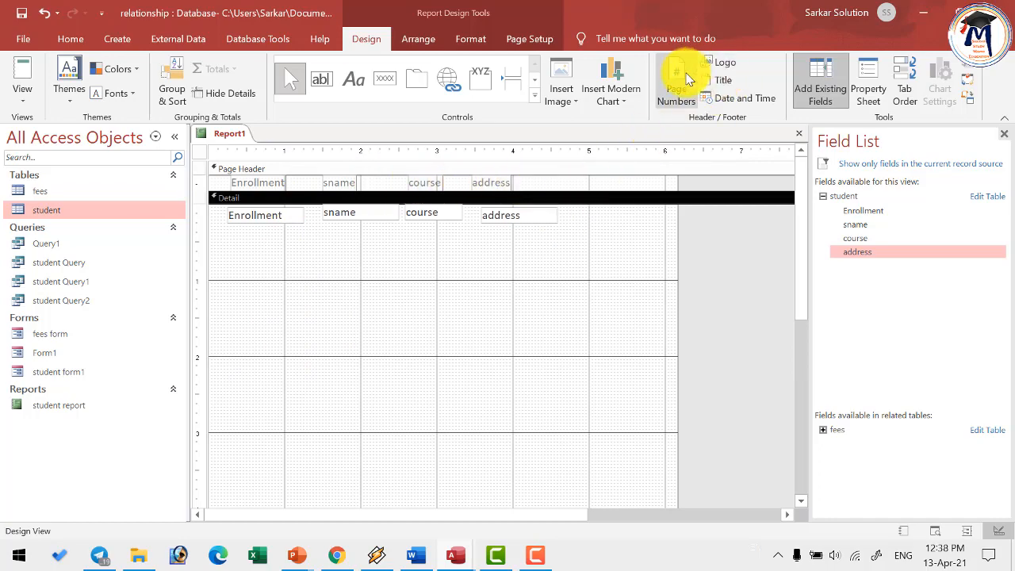
Step: Add the LogoGIF picture as the report's logo and set the report header title to Student Report
{"action": "left_click", "coordinate": [723, 62]}
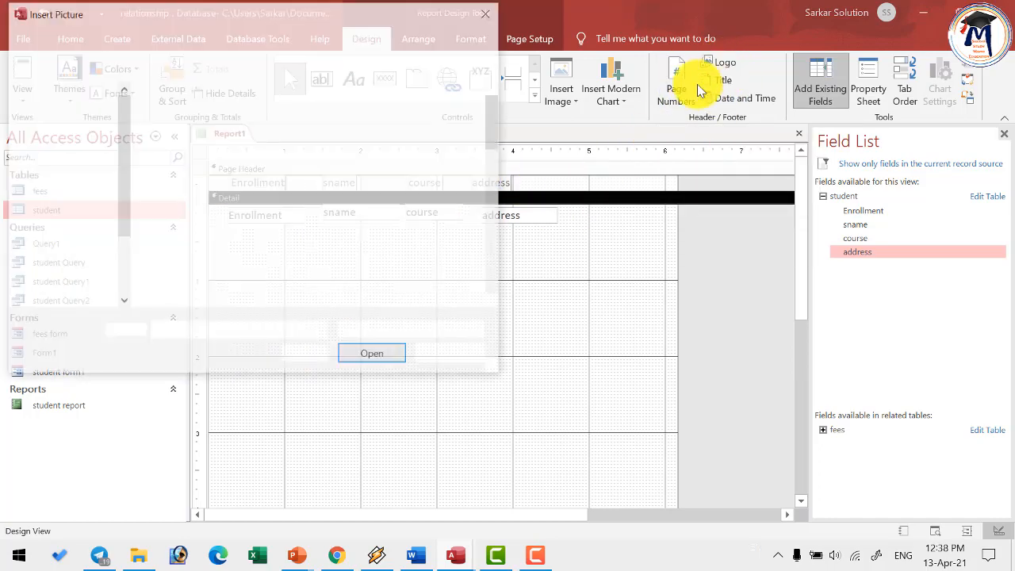
{"action": "scroll", "coordinate": [411, 220], "scroll_direction": "down", "scroll_amount": 5}
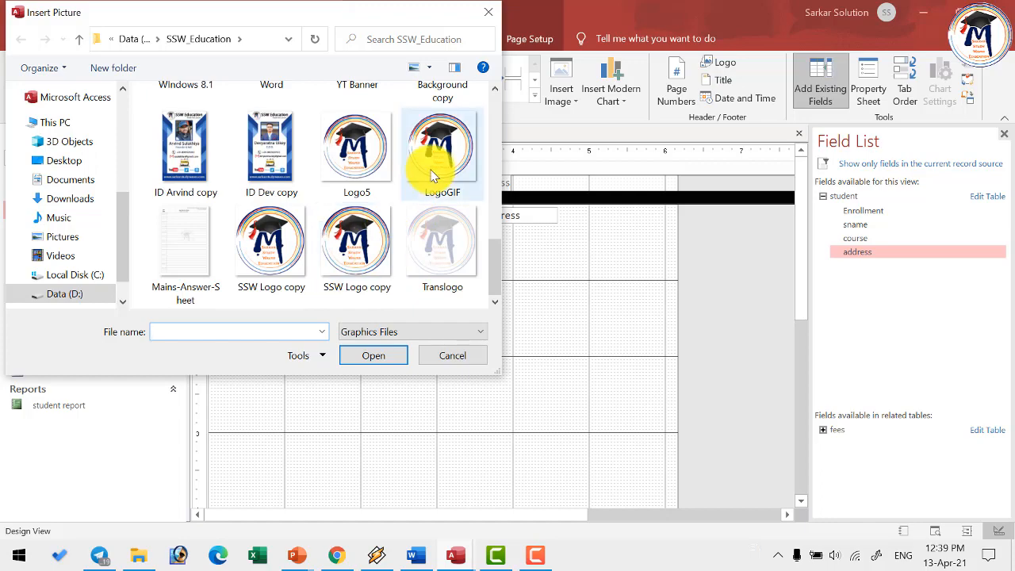
{"action": "double_click", "coordinate": [431, 171]}
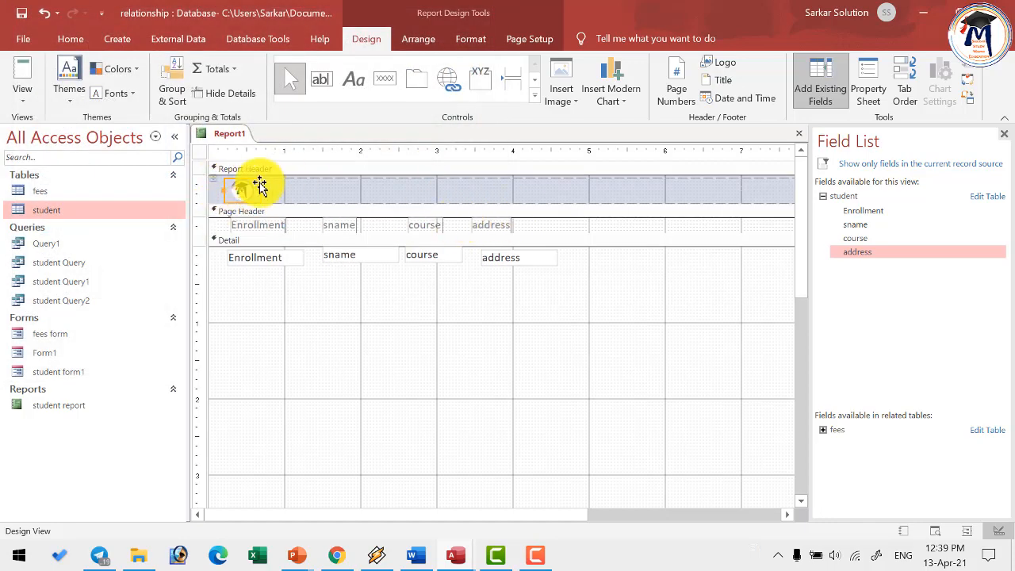
{"action": "left_click", "coordinate": [721, 82]}
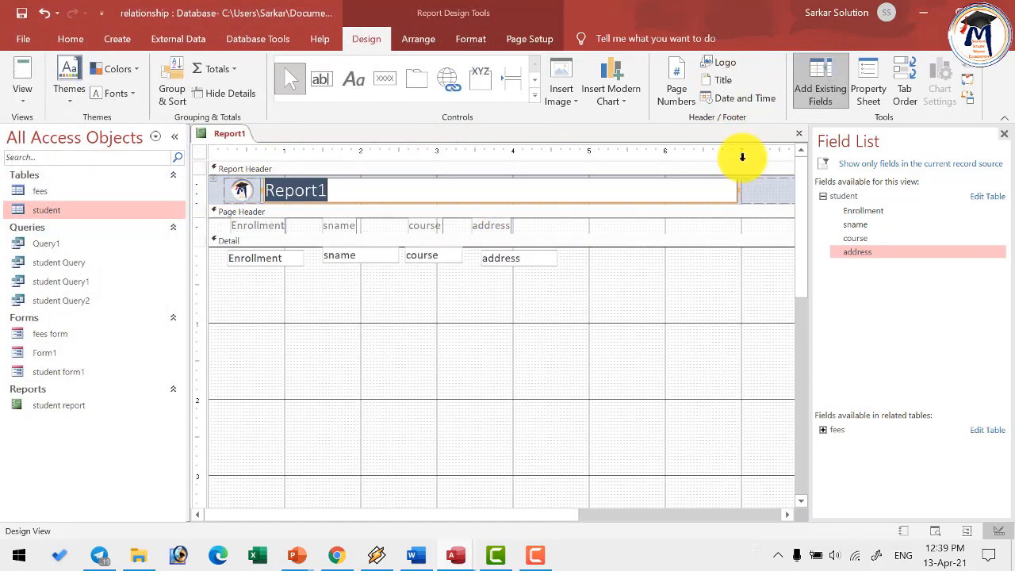
{"action": "type", "text": "Student"}
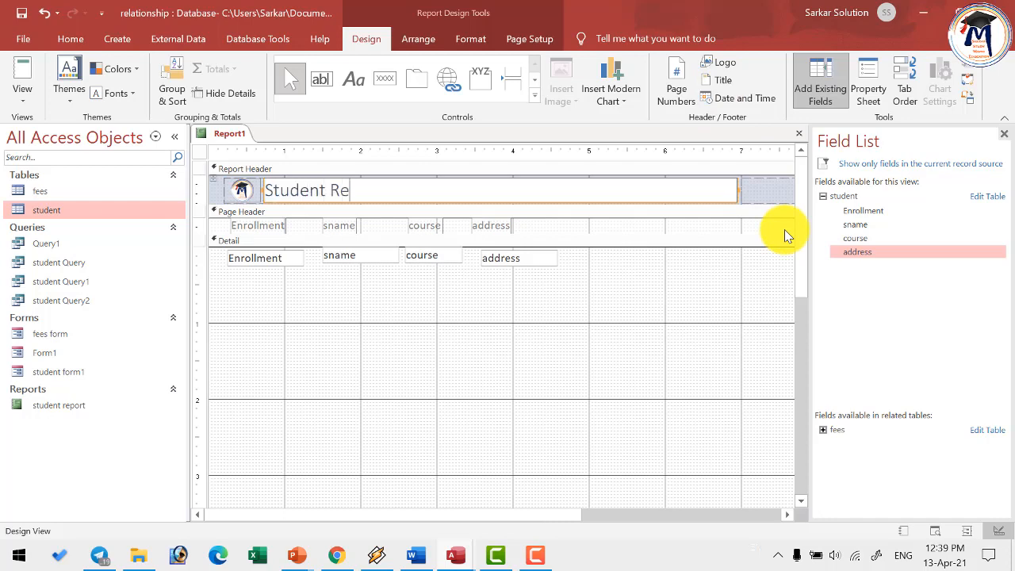
Step: Insert the long-format date and the time with seconds in the report header, and centred Page N numbering in the page footer
{"action": "left_click", "coordinate": [741, 99]}
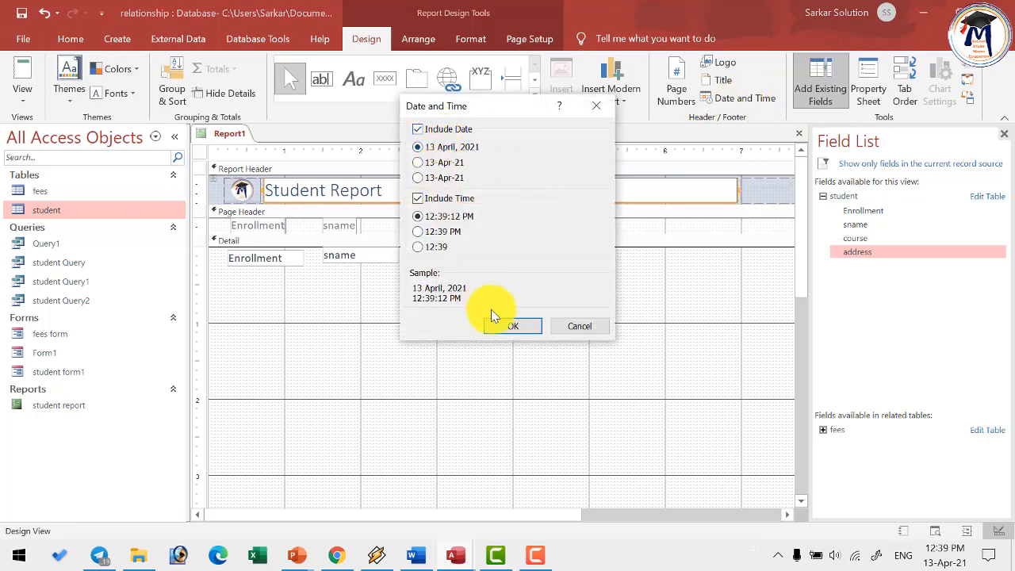
{"action": "left_click", "coordinate": [514, 326]}
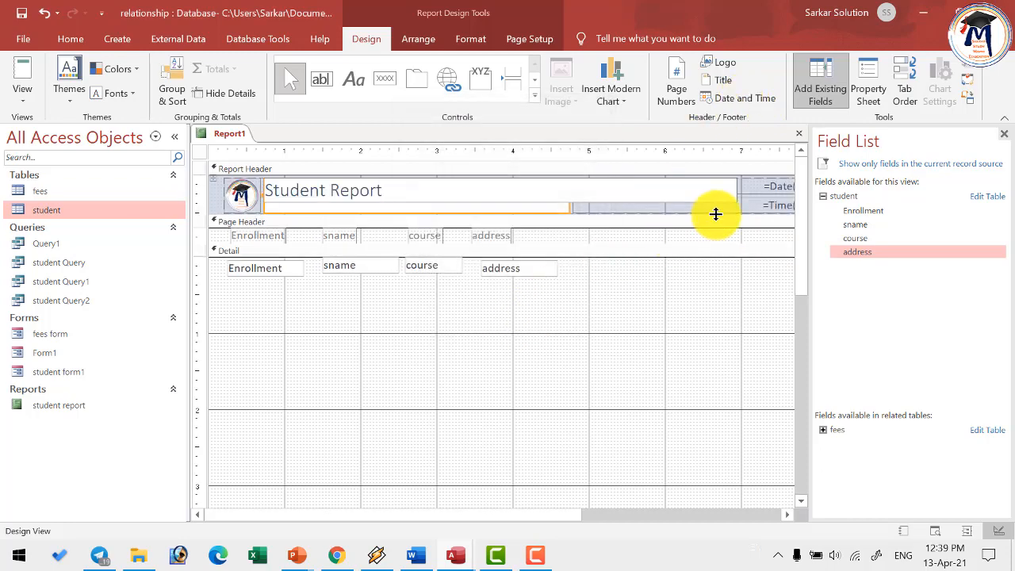
{"action": "left_click", "coordinate": [683, 92]}
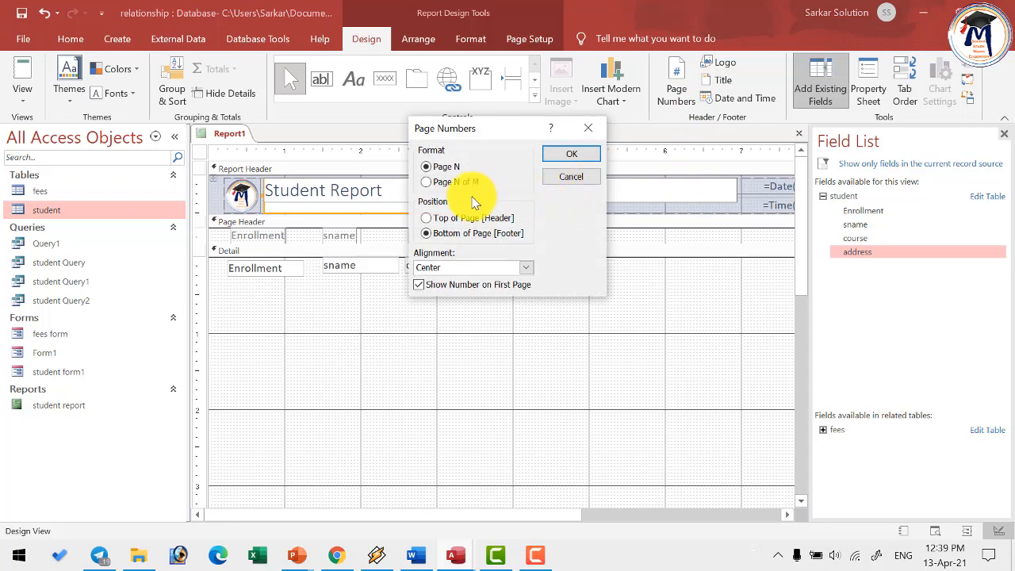
{"action": "left_click", "coordinate": [571, 153]}
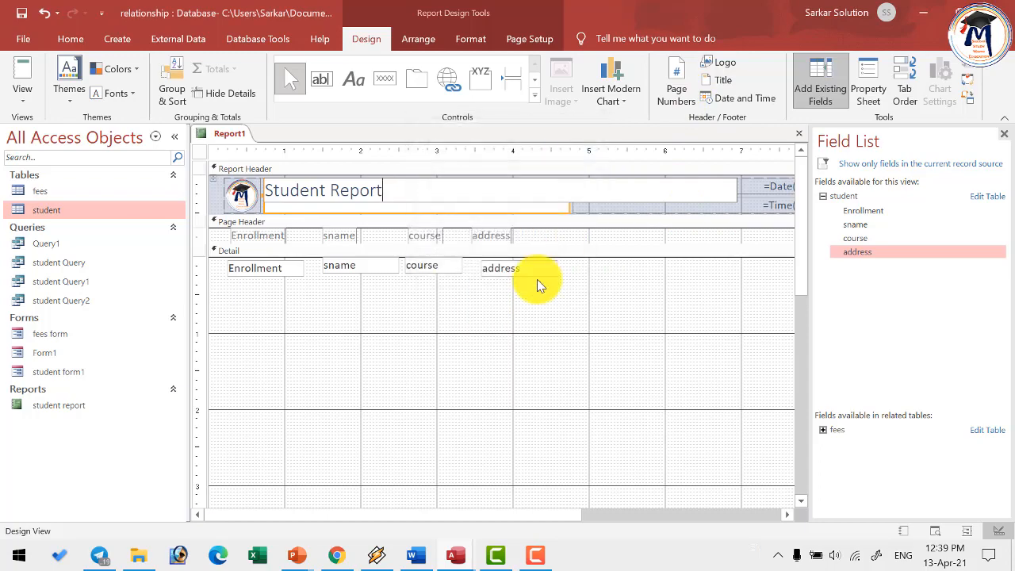
{"action": "scroll", "coordinate": [444, 381], "scroll_direction": "down", "scroll_amount": 5}
{"action": "scroll", "coordinate": [437, 357], "scroll_direction": "up", "scroll_amount": 6}
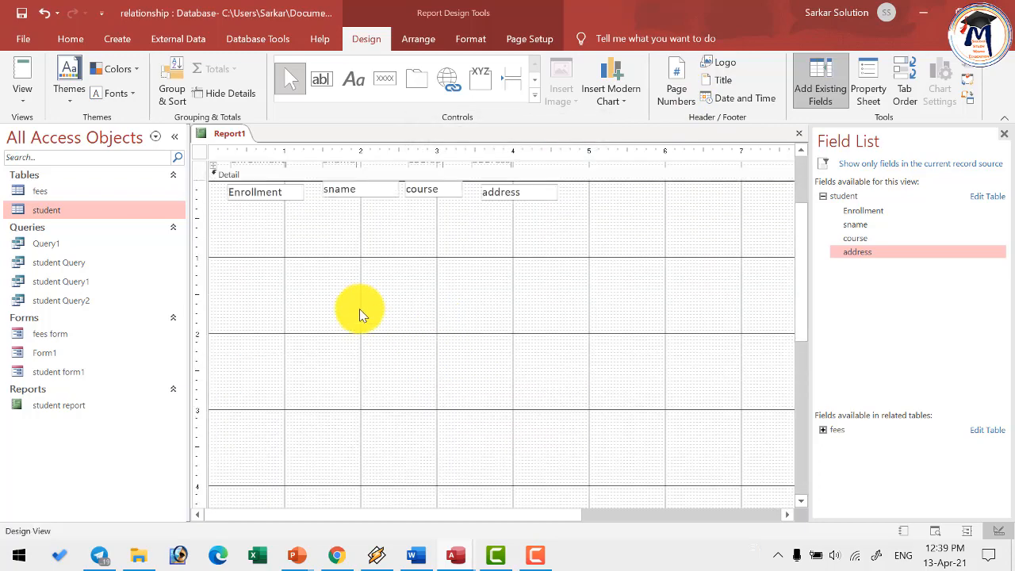
Step: Examine the spacing between student records in Report View
{"action": "left_click", "coordinate": [22, 101]}
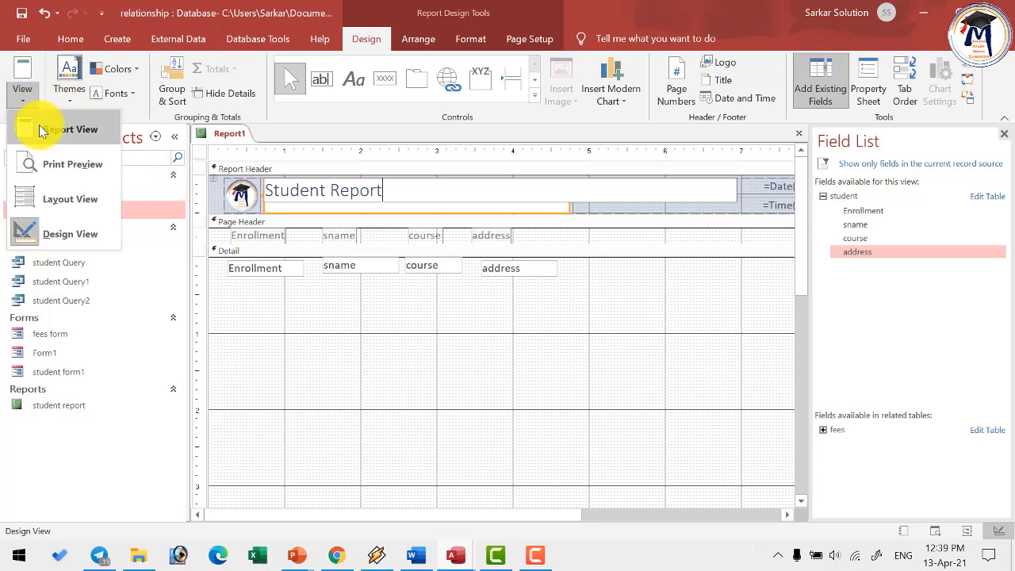
{"action": "left_click", "coordinate": [40, 127]}
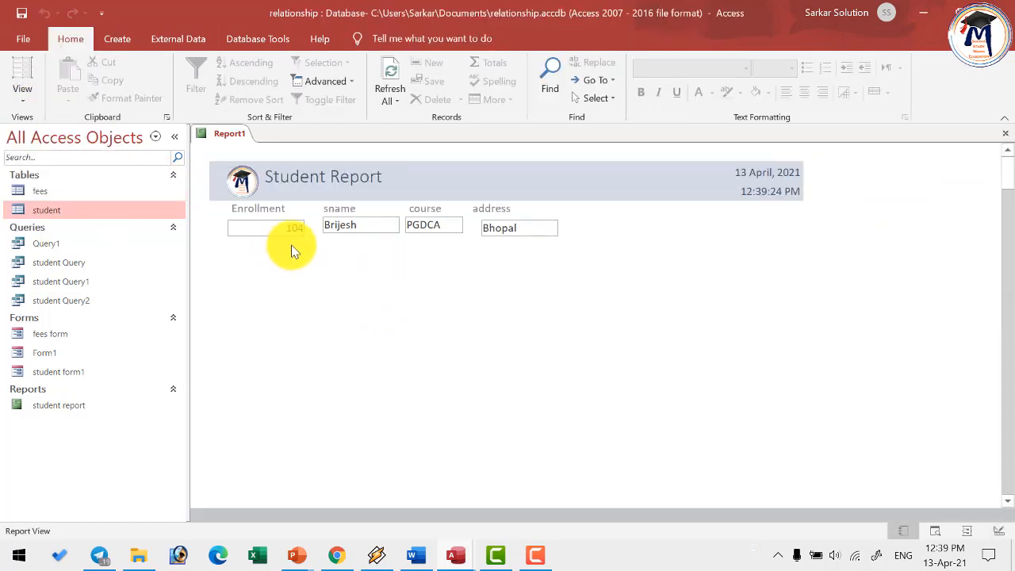
{"action": "scroll", "coordinate": [547, 249], "scroll_direction": "down", "scroll_amount": 1}
{"action": "scroll", "coordinate": [545, 248], "scroll_direction": "down", "scroll_amount": 2}
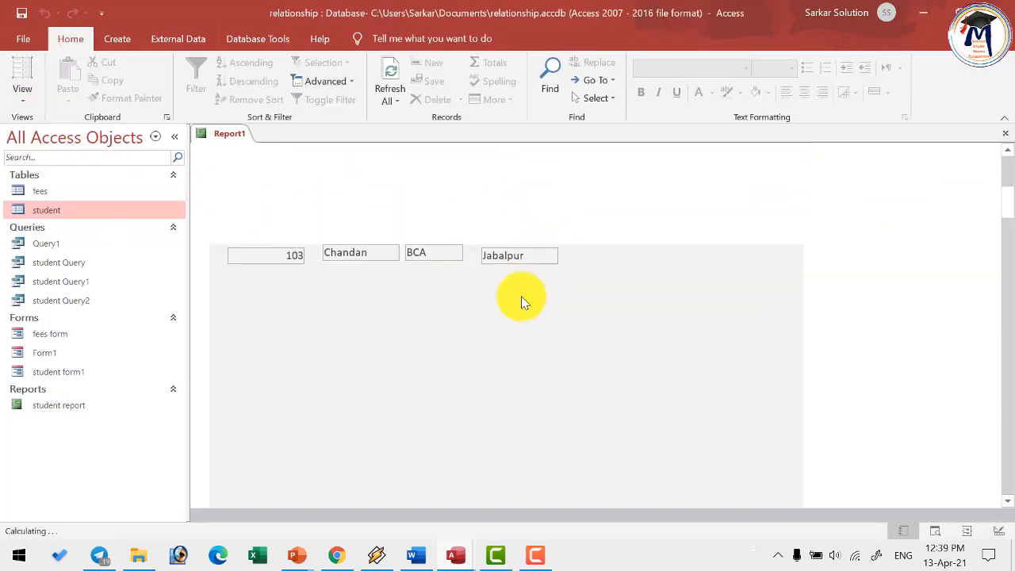
Step: Return to Design View and reduce the Detail section's height to fit just its row of text boxes
{"action": "left_click", "coordinate": [22, 99]}
{"action": "left_click", "coordinate": [58, 232]}
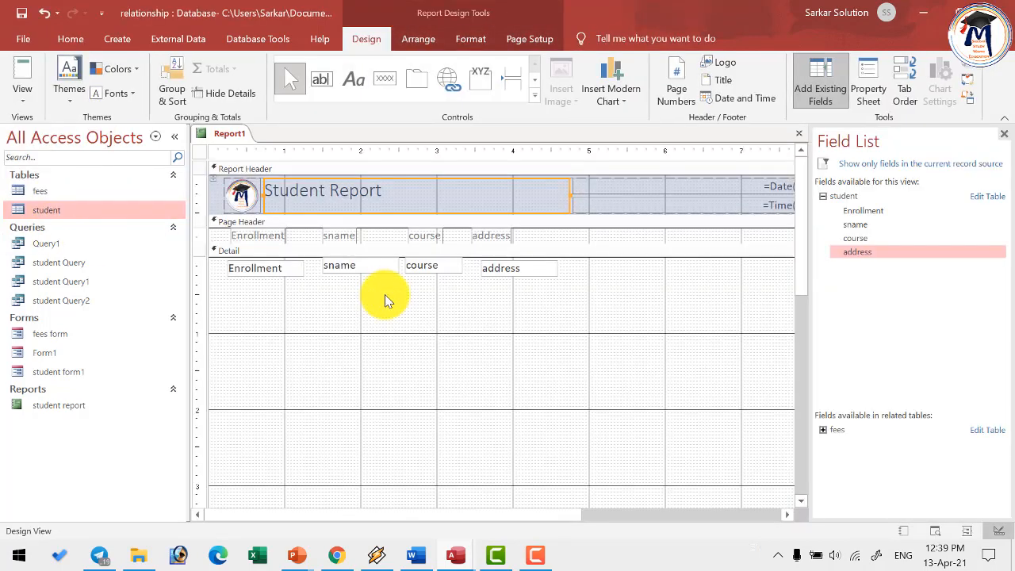
{"action": "scroll", "coordinate": [385, 295], "scroll_direction": "down", "scroll_amount": 6}
{"action": "scroll", "coordinate": [372, 340], "scroll_direction": "up", "scroll_amount": 3}
{"action": "scroll", "coordinate": [377, 349], "scroll_direction": "down", "scroll_amount": 5}
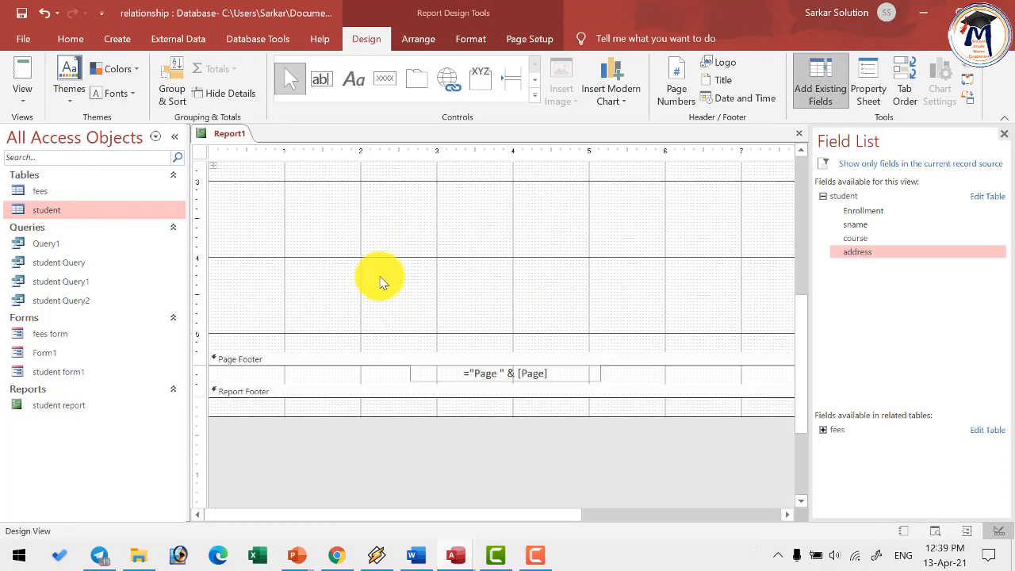
{"action": "scroll", "coordinate": [389, 256], "scroll_direction": "up", "scroll_amount": 6}
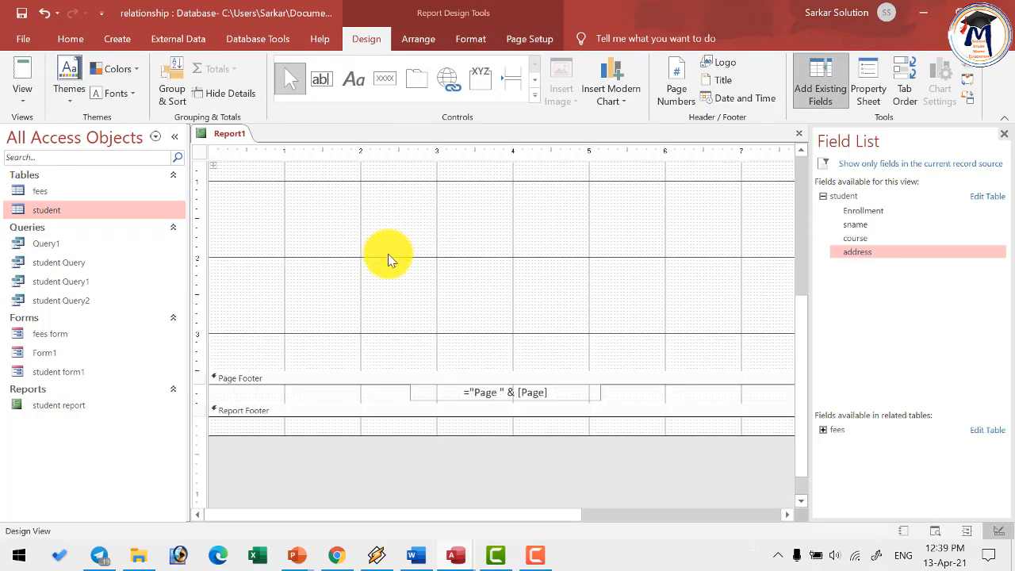
{"action": "scroll", "coordinate": [372, 458], "scroll_direction": "down", "scroll_amount": 2}
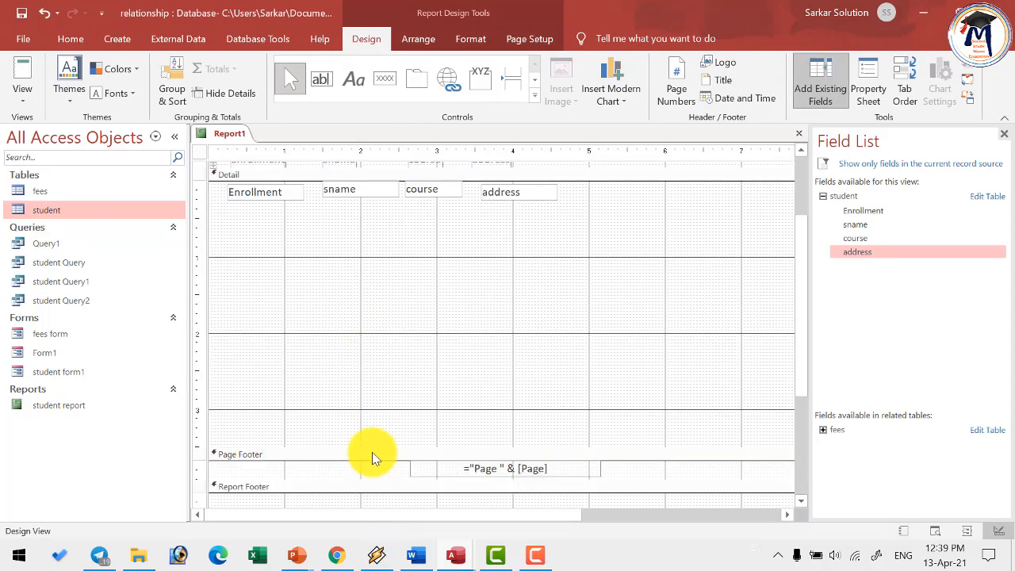
{"action": "left_click_drag", "start_coordinate": [373, 446], "coordinate": [362, 294]}
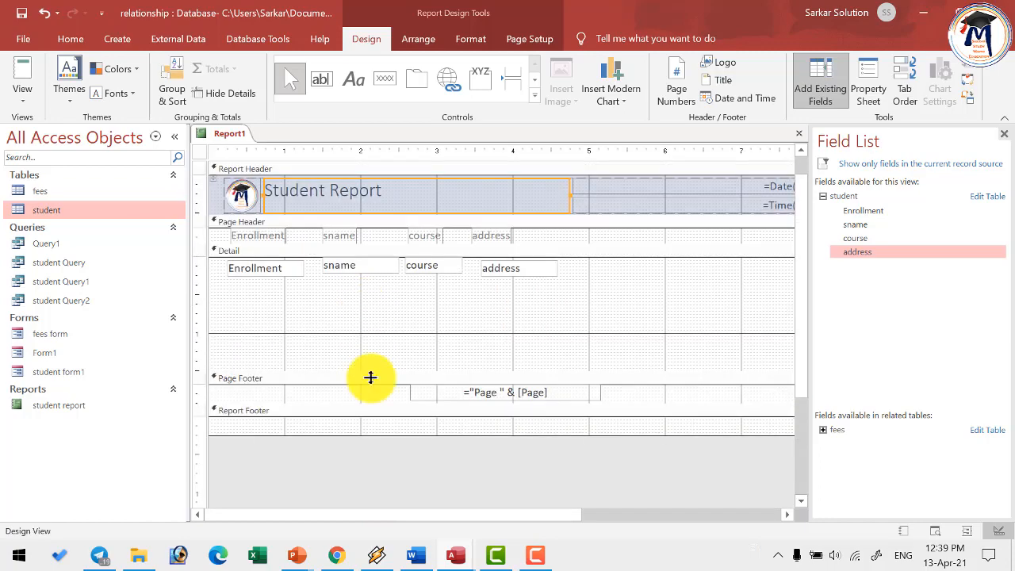
{"action": "left_click_drag", "start_coordinate": [370, 369], "coordinate": [367, 278]}
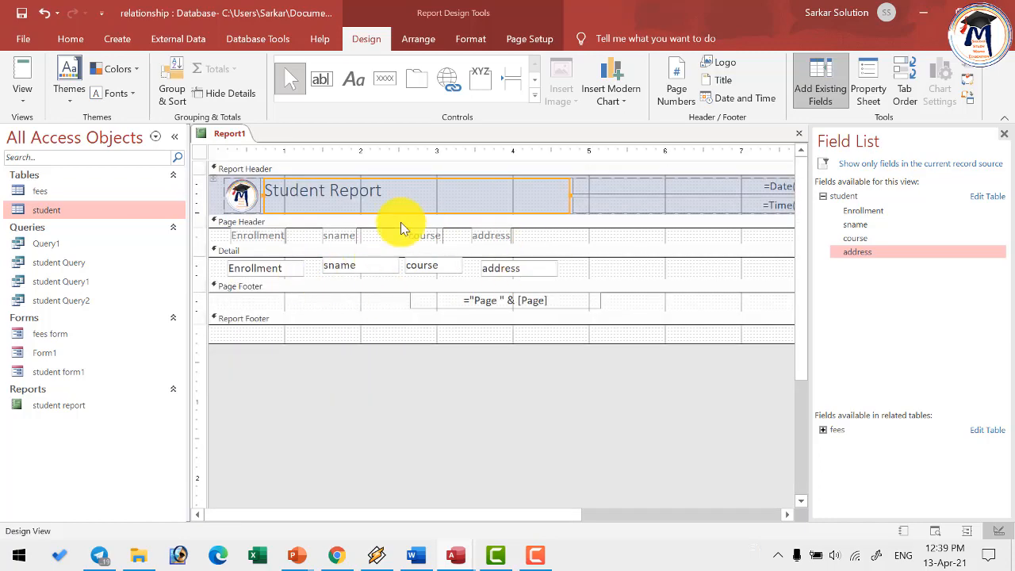
Step: Review the finished student report in Report View and Print Preview, and return to Design View
{"action": "left_click", "coordinate": [24, 93]}
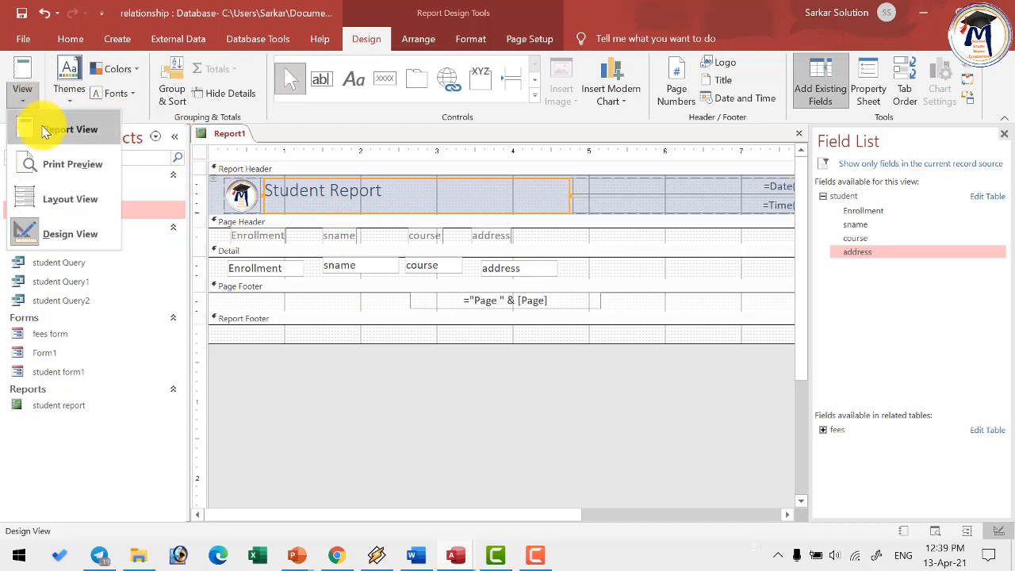
{"action": "left_click", "coordinate": [36, 128]}
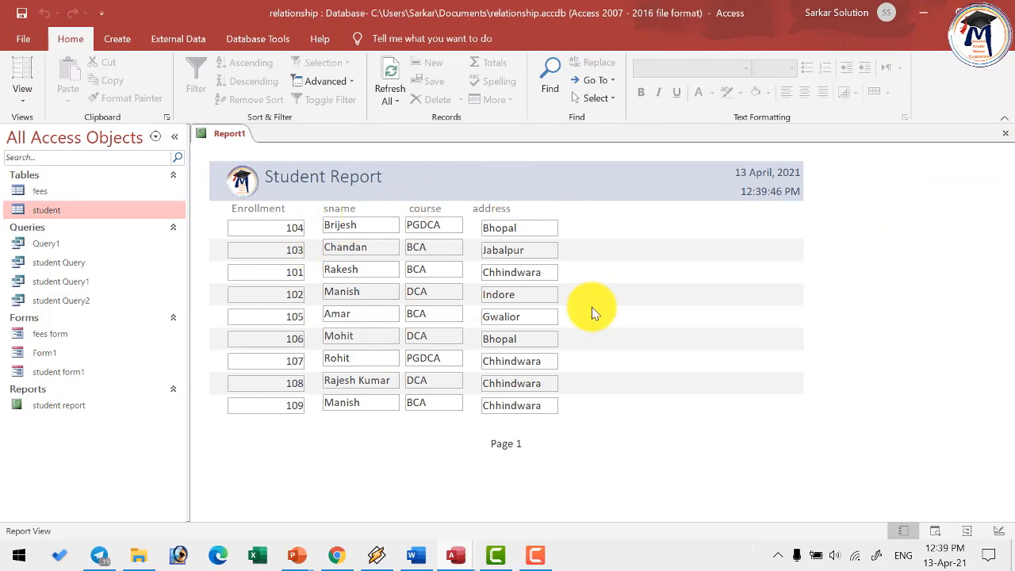
{"action": "left_click", "coordinate": [22, 94]}
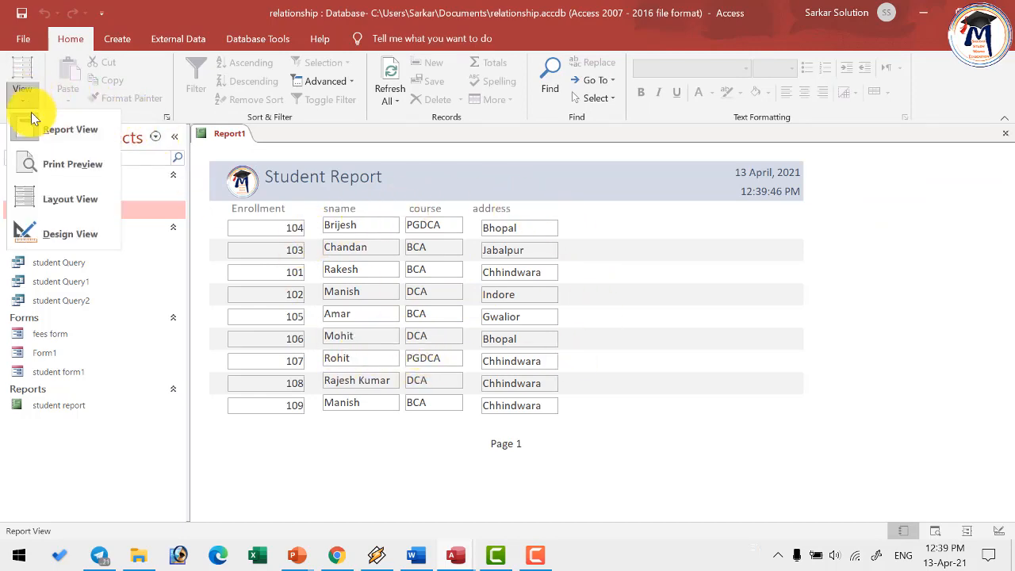
{"action": "left_click", "coordinate": [31, 233]}
{"action": "left_click", "coordinate": [20, 95]}
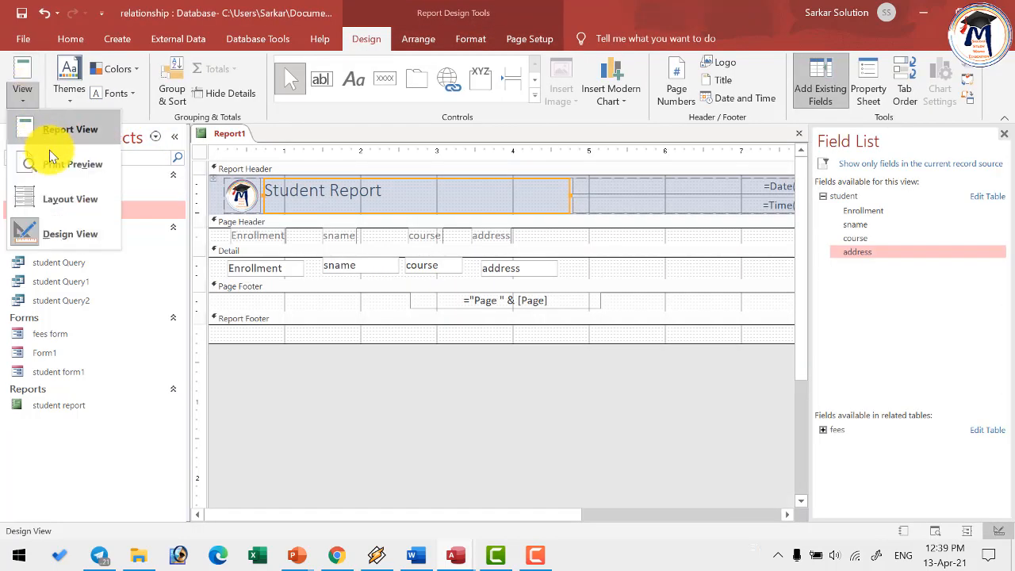
{"action": "left_click", "coordinate": [63, 165]}
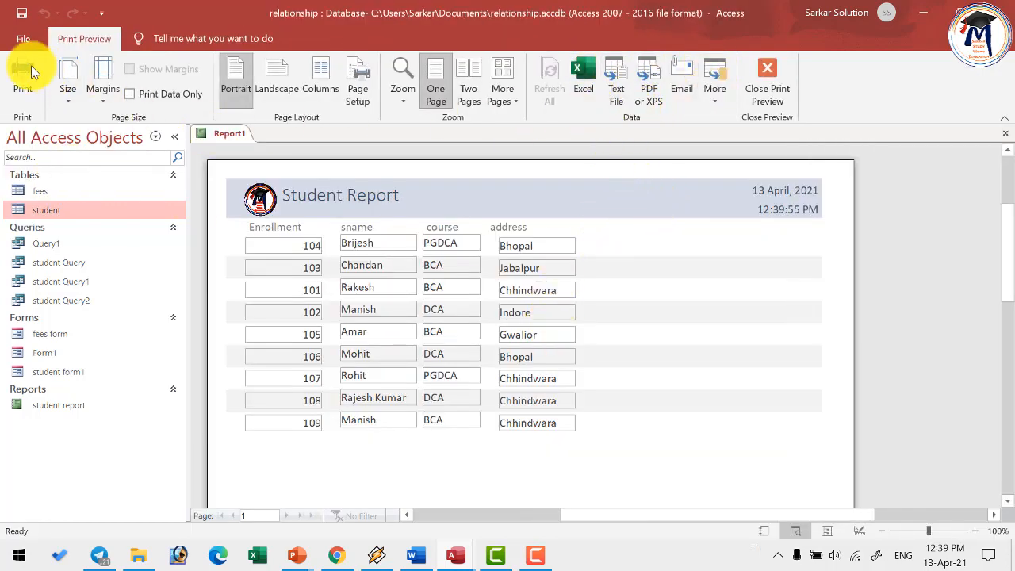
{"action": "left_click", "coordinate": [768, 78]}
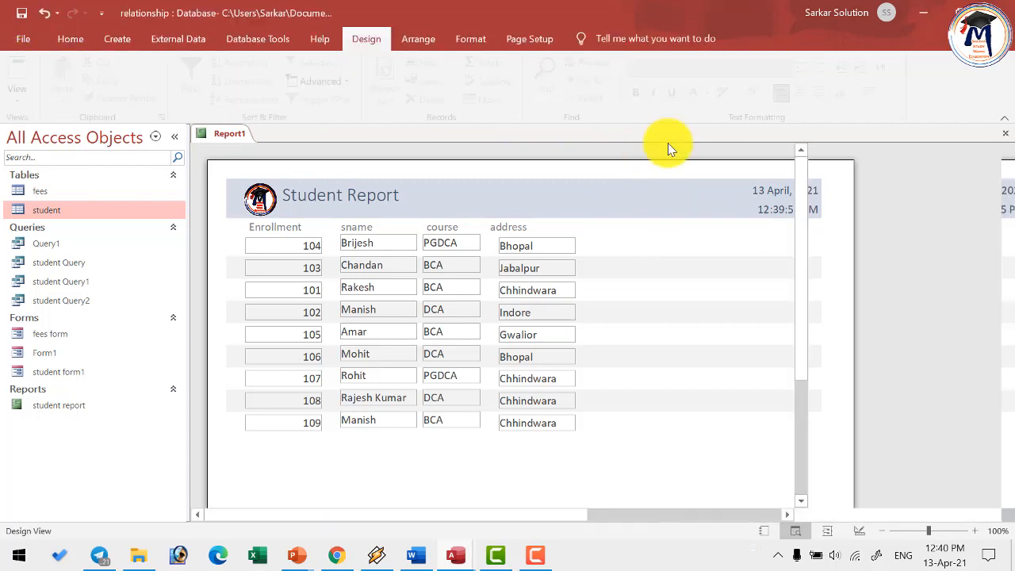
Step: Save the report as Student Report1 without replacing the existing student report, and close it
{"action": "right_click", "coordinate": [223, 133]}
{"action": "left_click", "coordinate": [227, 143]}
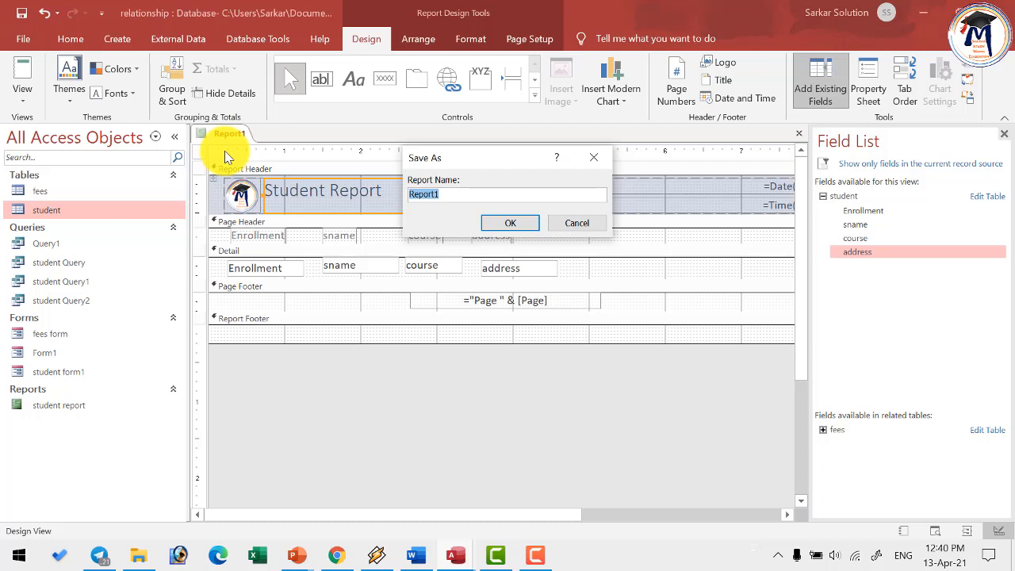
{"action": "left_click", "coordinate": [500, 198]}
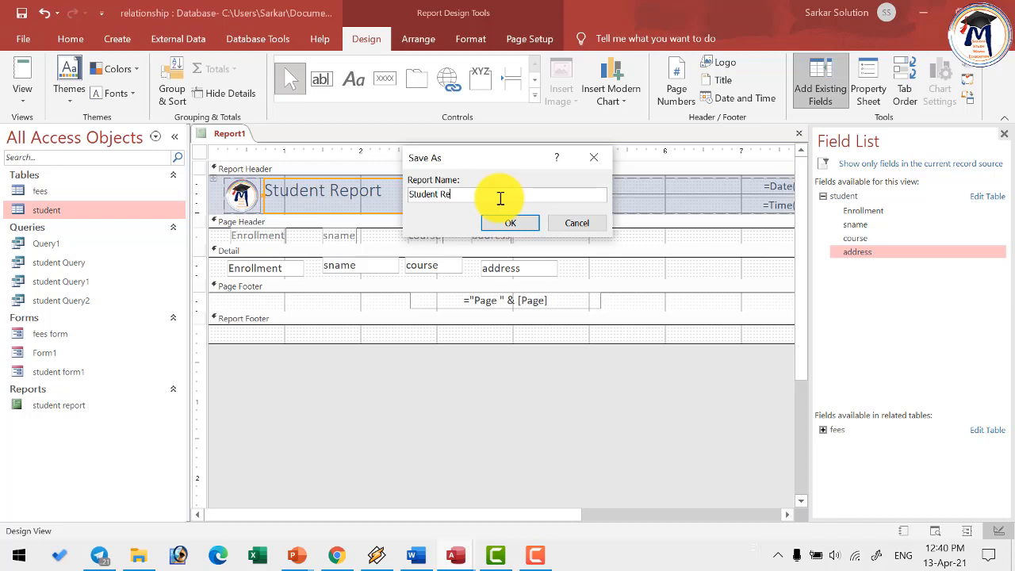
{"action": "type", "text": "Student Report"}
{"action": "key", "text": "Return"}
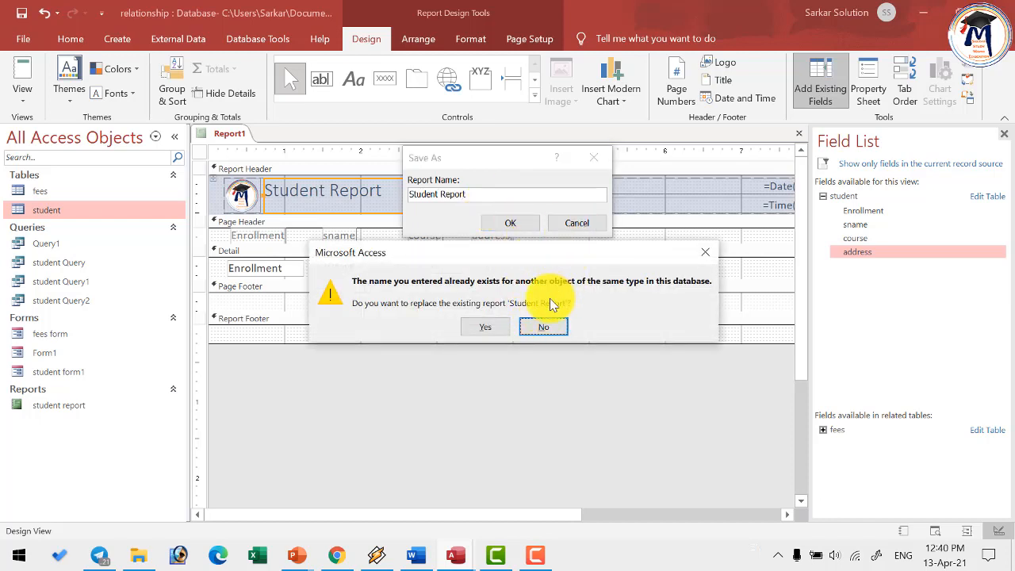
{"action": "left_click", "coordinate": [547, 327]}
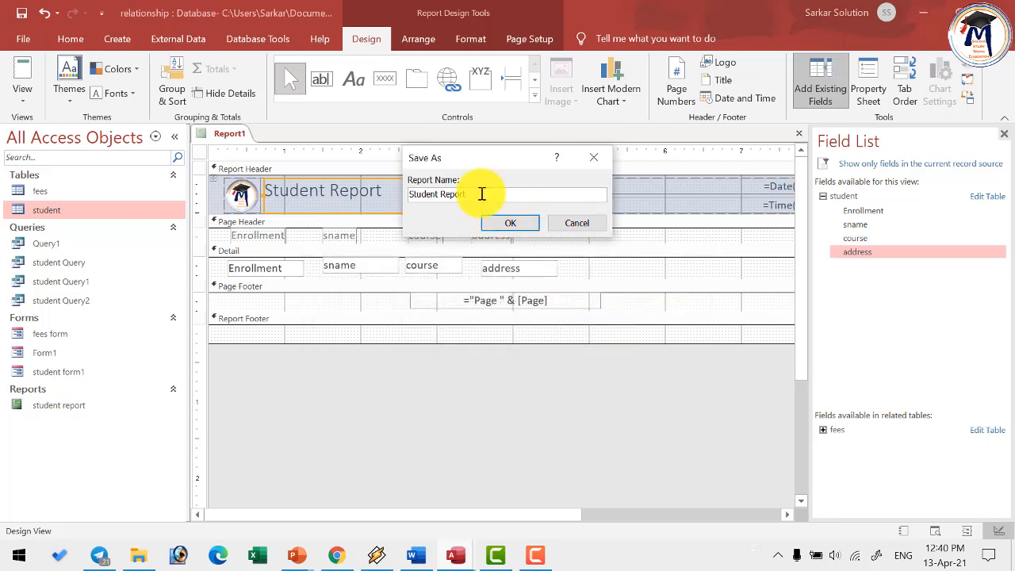
{"action": "type", "text": "1"}
{"action": "left_click", "coordinate": [503, 221]}
{"action": "right_click", "coordinate": [241, 136]}
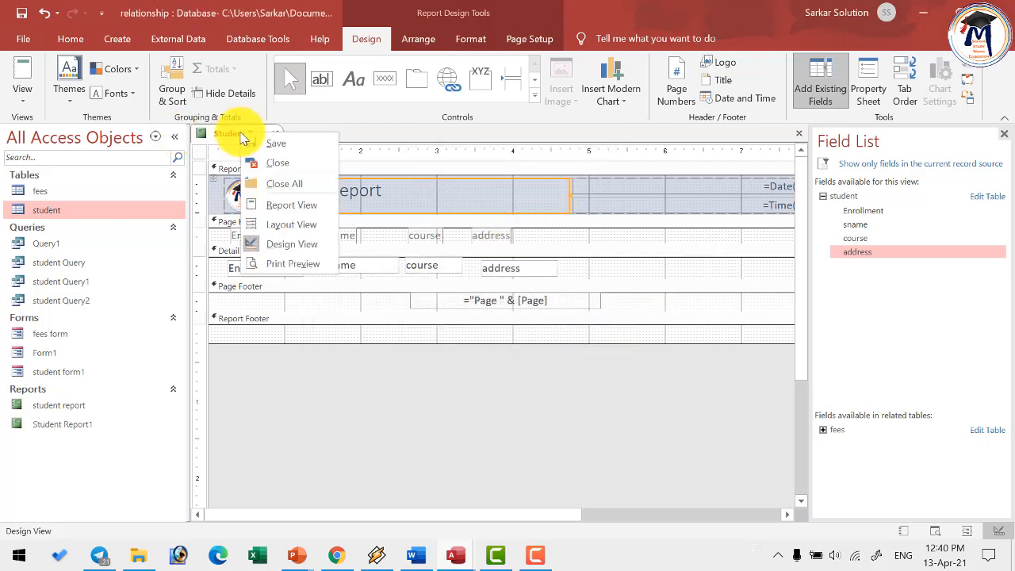
{"action": "left_click", "coordinate": [260, 165]}
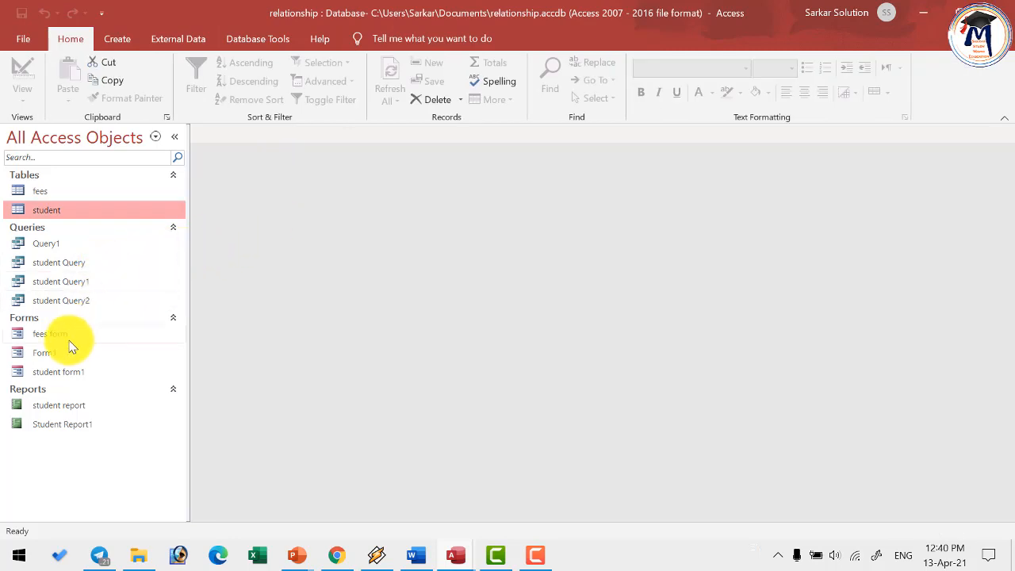
Step: Open student form1 and examine its layout and embedded fees table in Design View
{"action": "left_click", "coordinate": [40, 351]}
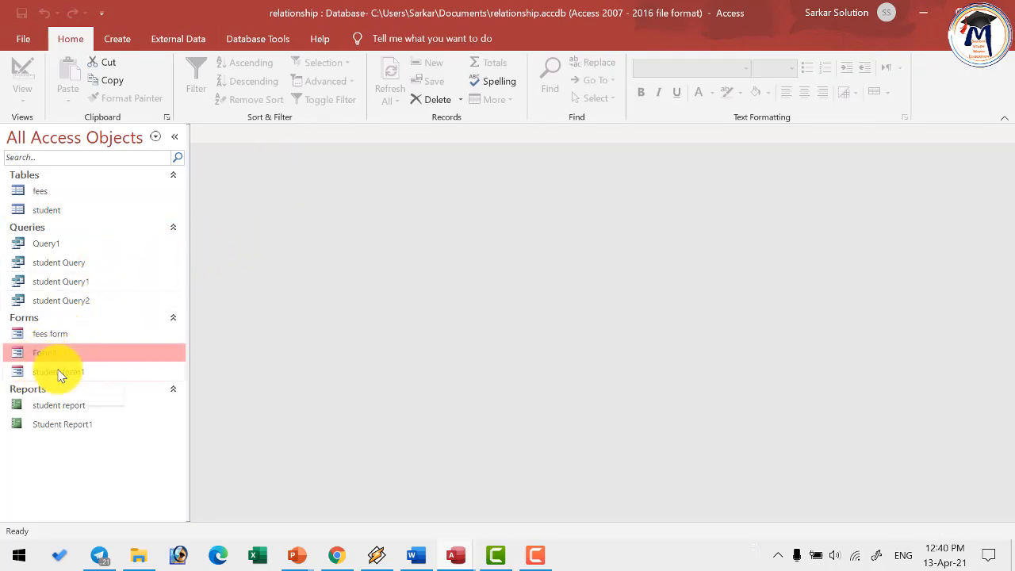
{"action": "double_click", "coordinate": [56, 371]}
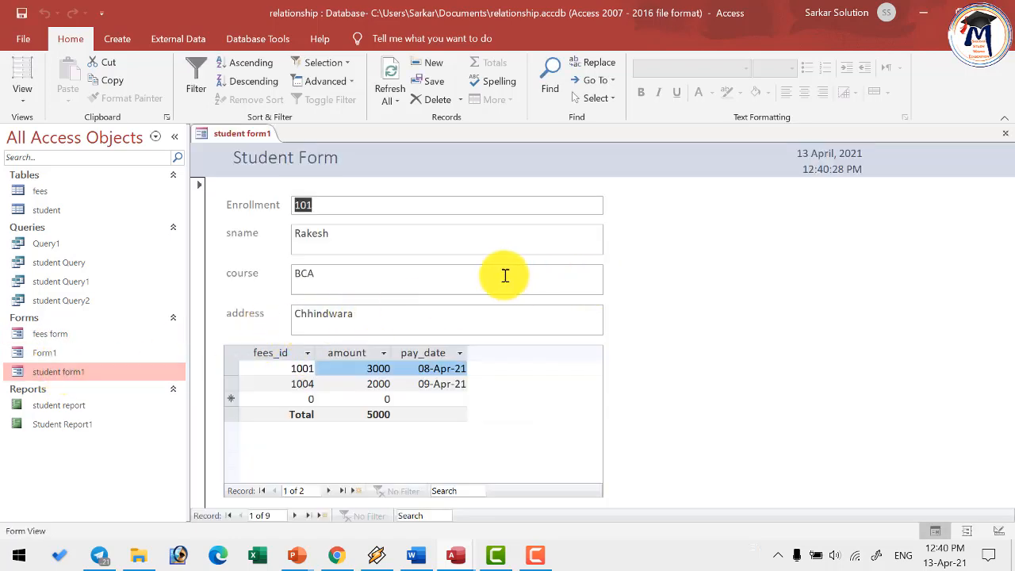
{"action": "left_click", "coordinate": [23, 97]}
{"action": "left_click", "coordinate": [31, 197]}
{"action": "scroll", "coordinate": [618, 349], "scroll_direction": "down", "scroll_amount": 2}
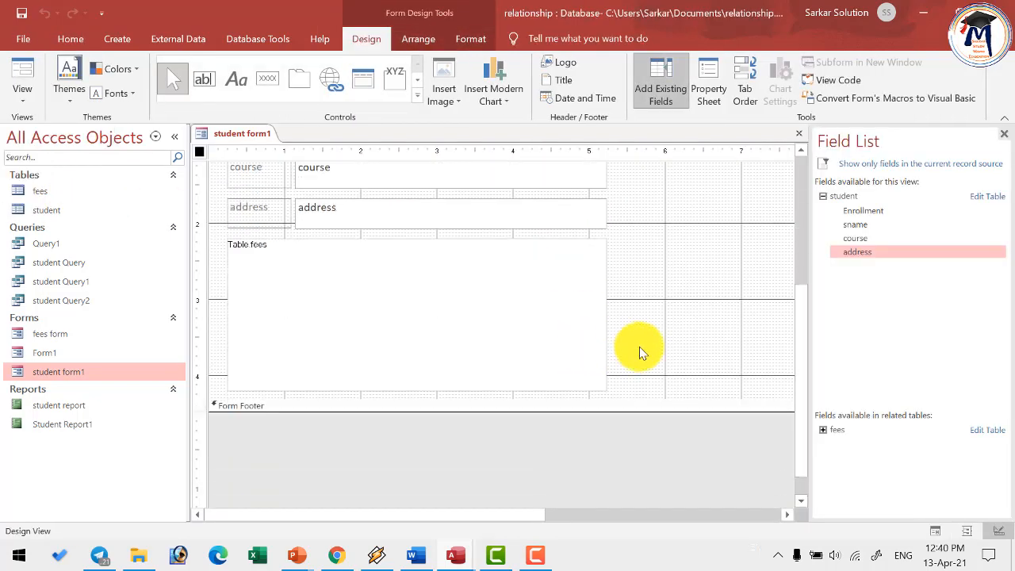
{"action": "scroll", "coordinate": [642, 345], "scroll_direction": "up", "scroll_amount": 1}
{"action": "scroll", "coordinate": [659, 290], "scroll_direction": "up", "scroll_amount": 2}
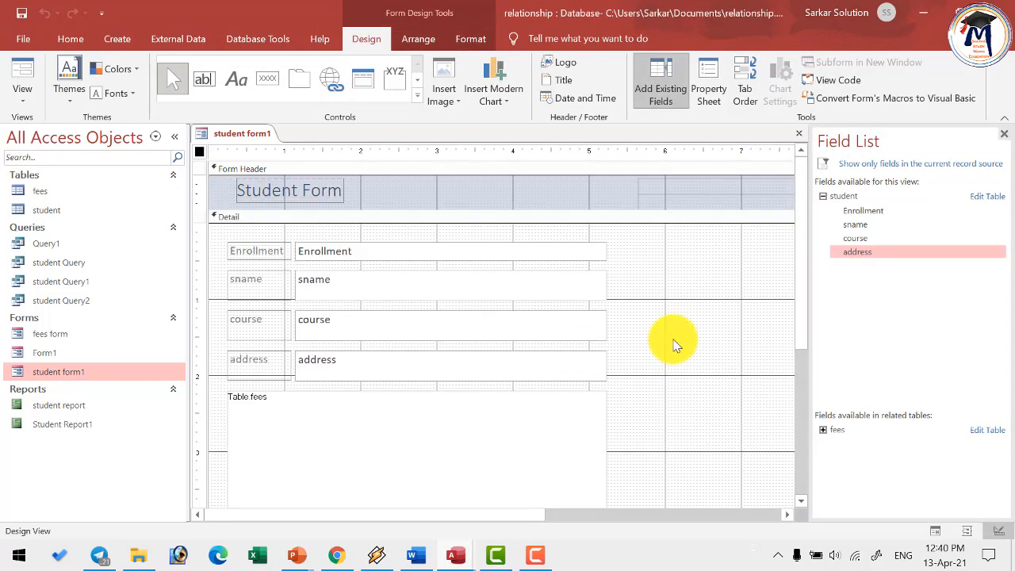
Step: Draw a command button beside the course and address fields and assign it the Preview Report action from Report Operations
{"action": "left_click", "coordinate": [269, 79]}
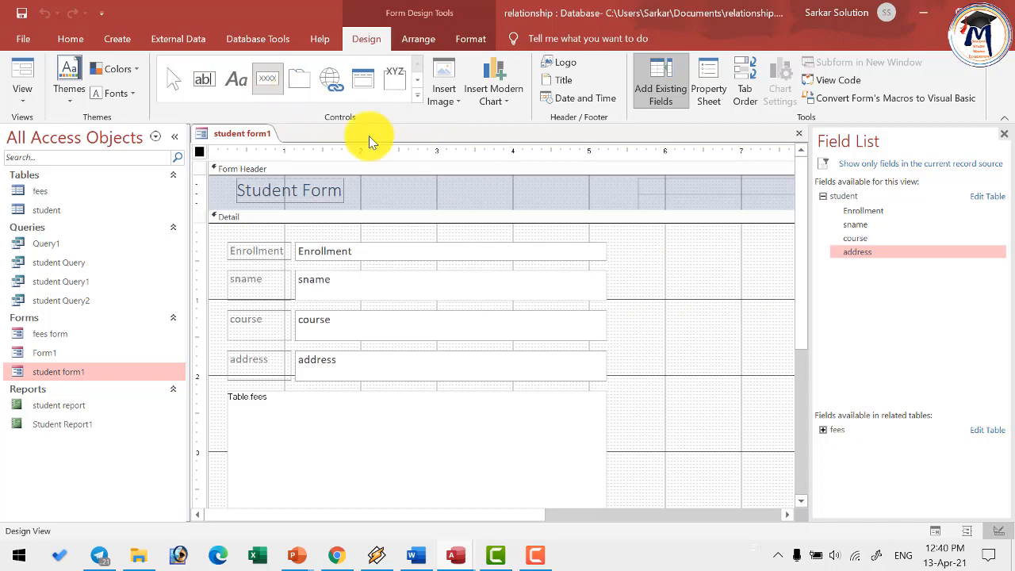
{"action": "left_click_drag", "start_coordinate": [650, 327], "coordinate": [730, 360]}
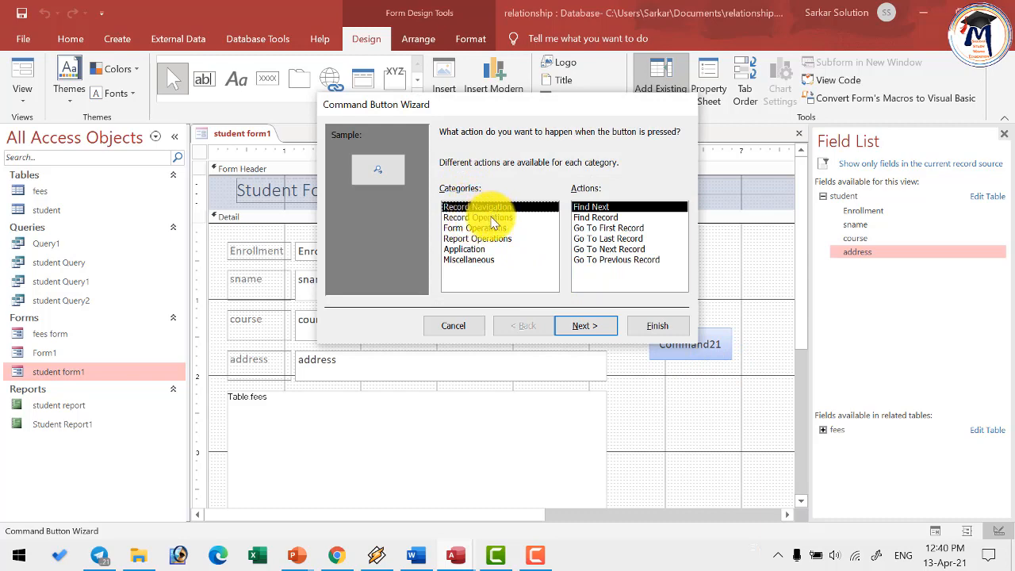
{"action": "left_click", "coordinate": [492, 217]}
{"action": "left_click", "coordinate": [492, 228]}
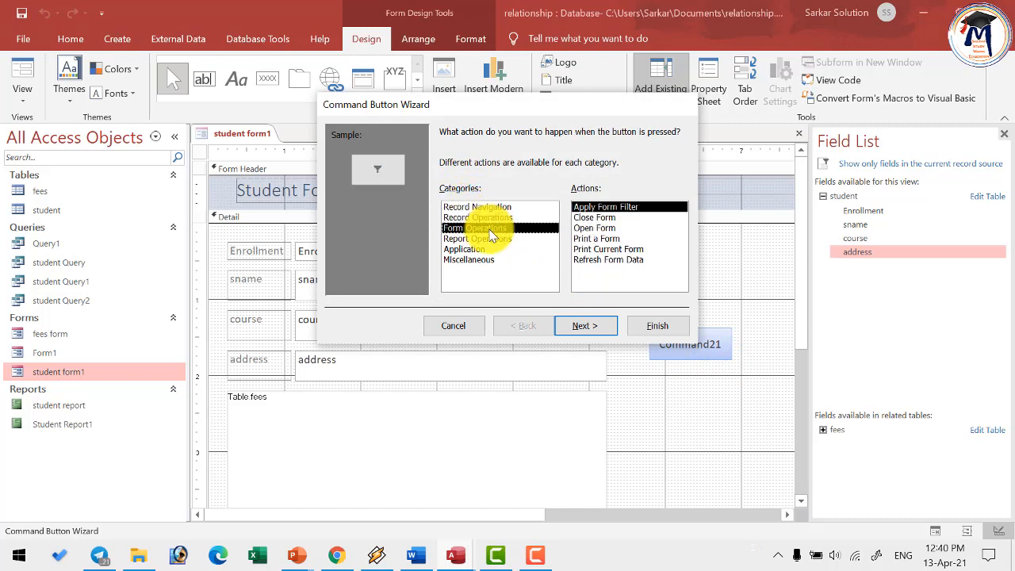
{"action": "left_click", "coordinate": [466, 239]}
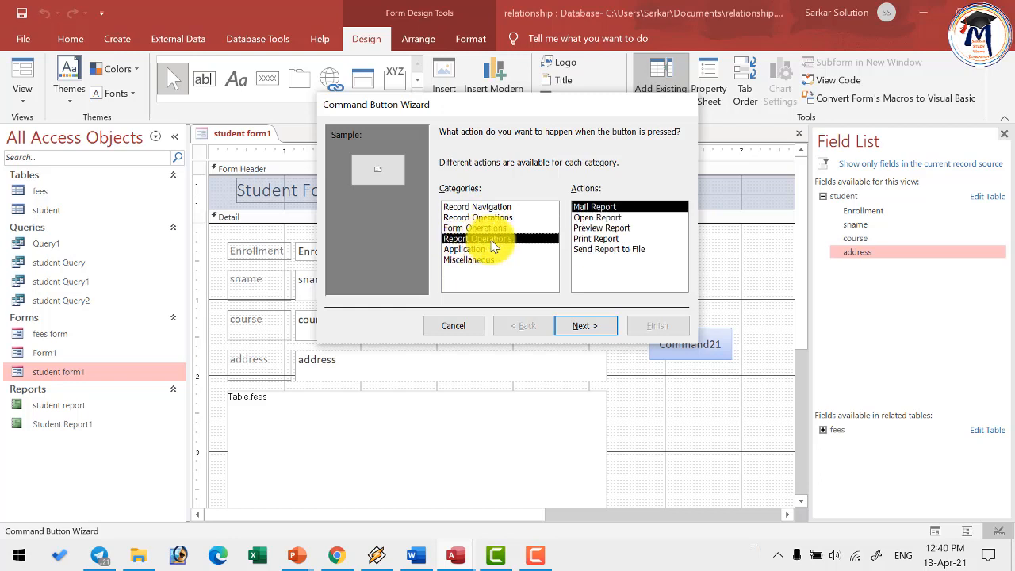
{"action": "left_click", "coordinate": [604, 229]}
{"action": "left_click", "coordinate": [597, 239]}
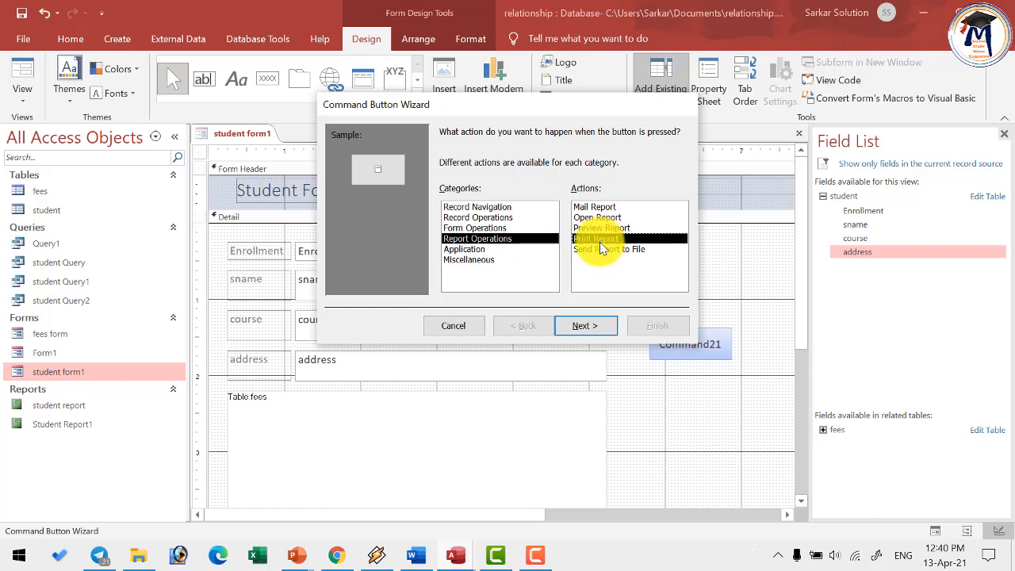
{"action": "left_click", "coordinate": [600, 229]}
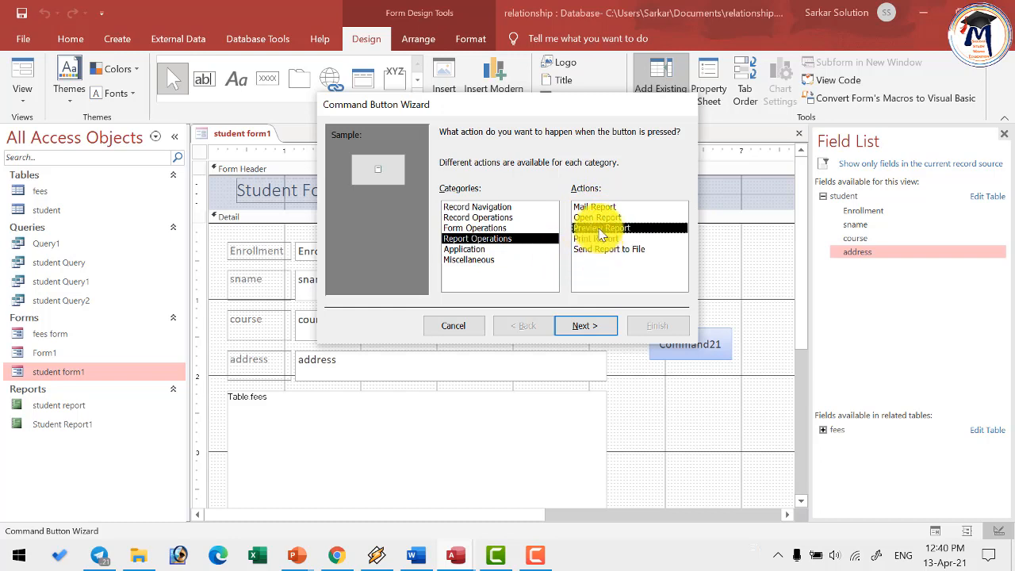
Step: Set the command button to preview Student Report1 and label it with the text Preview Report
{"action": "left_click", "coordinate": [585, 325]}
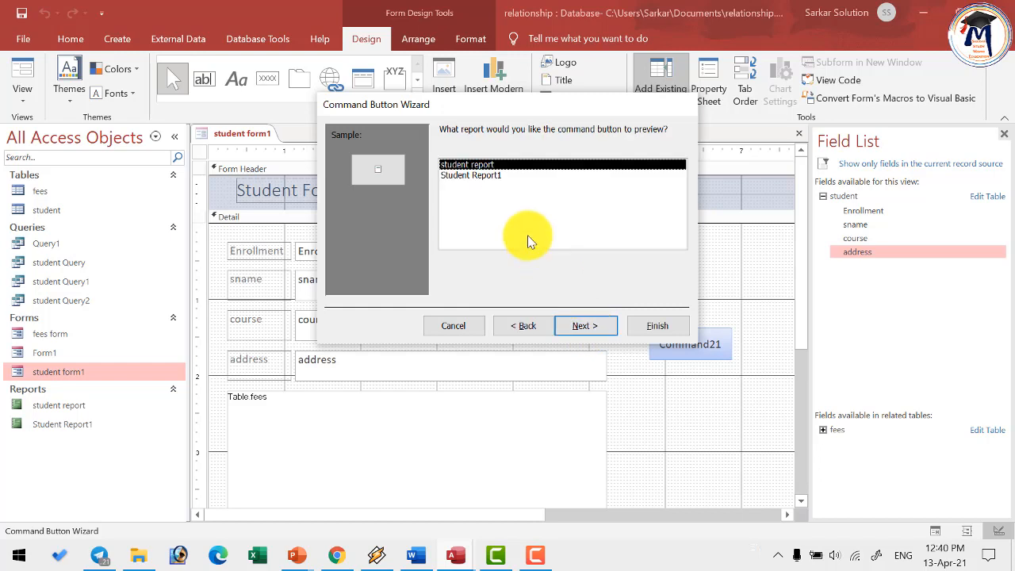
{"action": "left_click", "coordinate": [487, 177]}
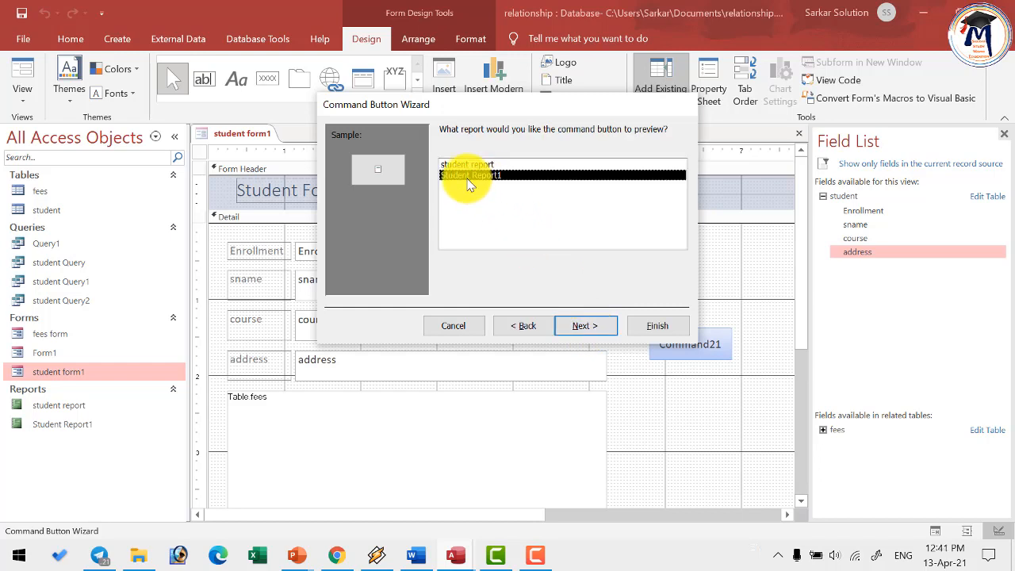
{"action": "left_click", "coordinate": [596, 325]}
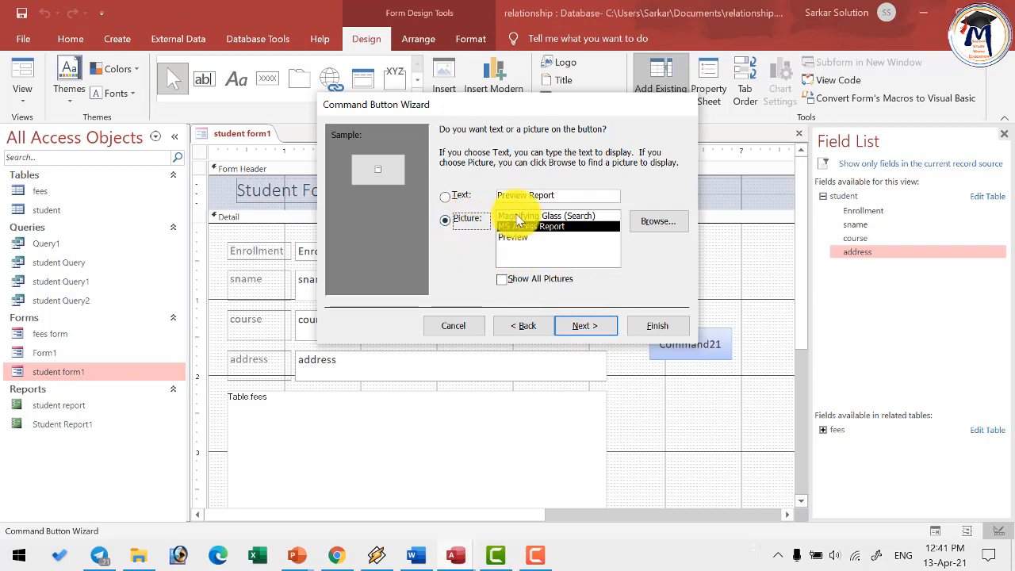
{"action": "left_click", "coordinate": [461, 196]}
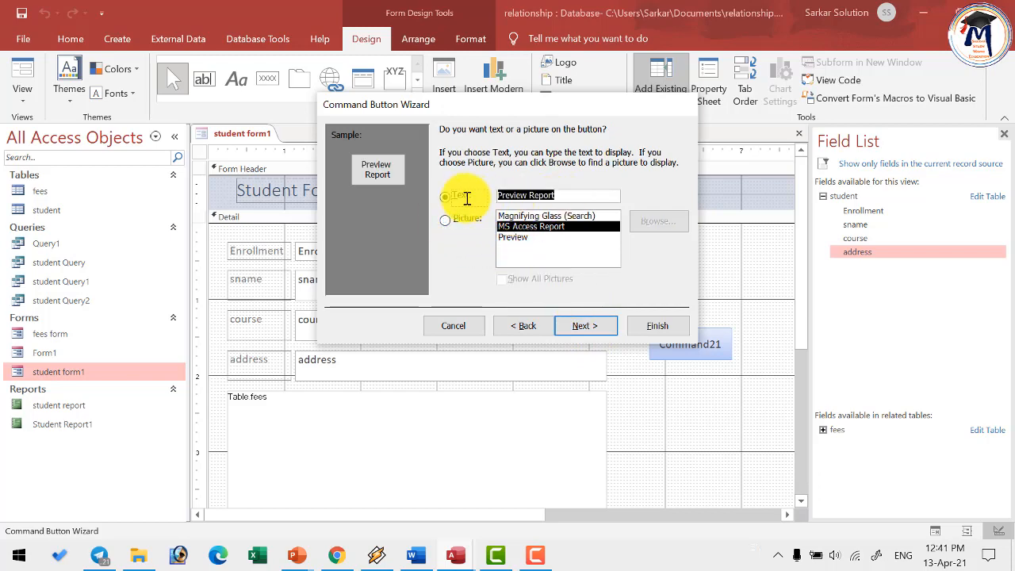
{"action": "left_click", "coordinate": [649, 326]}
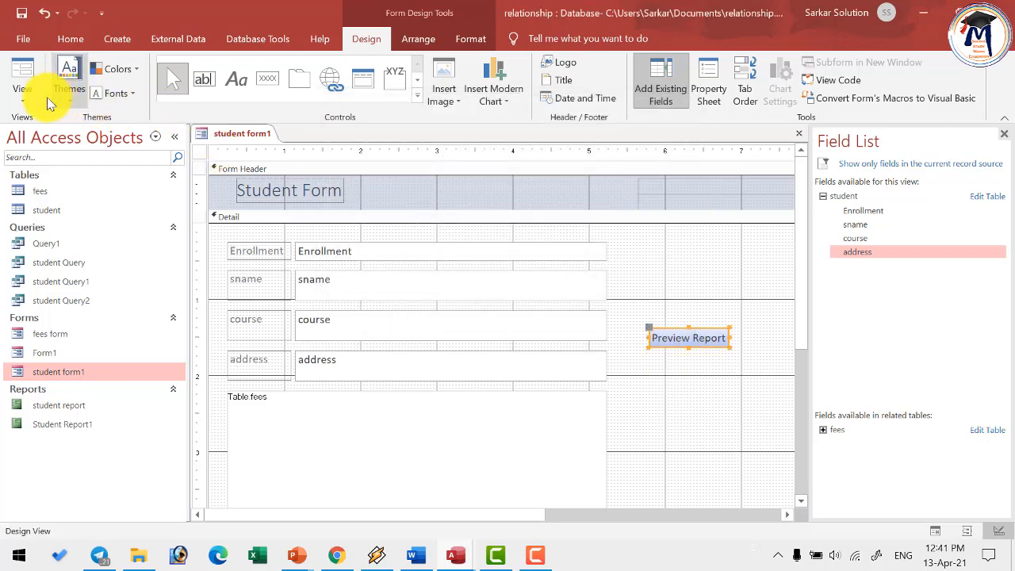
Step: Test the Preview Report button in Form View, inspect the report up close, and close the print preview
{"action": "left_click", "coordinate": [22, 94]}
{"action": "left_click", "coordinate": [47, 129]}
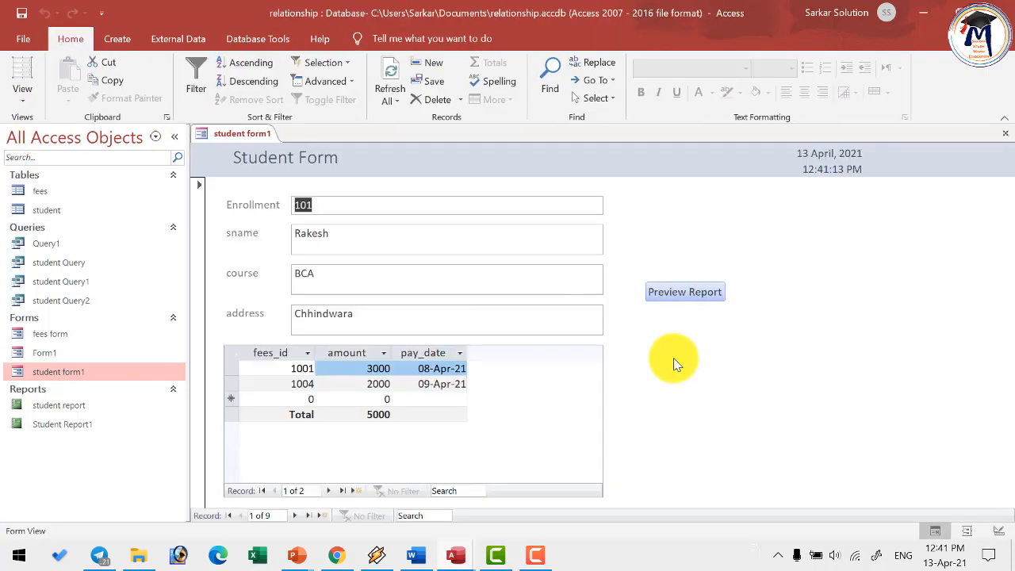
{"action": "left_click", "coordinate": [691, 292]}
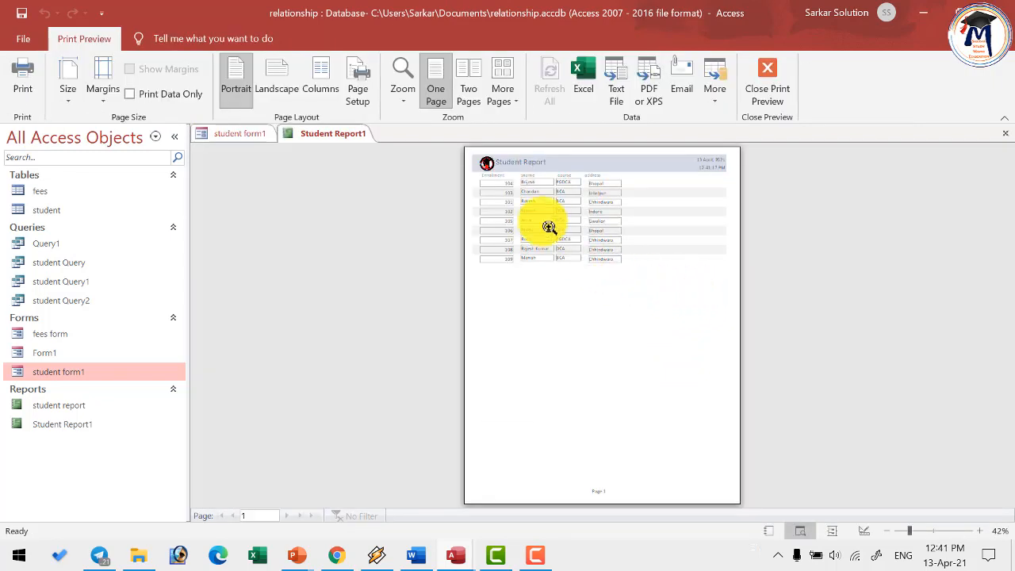
{"action": "left_click", "coordinate": [492, 167]}
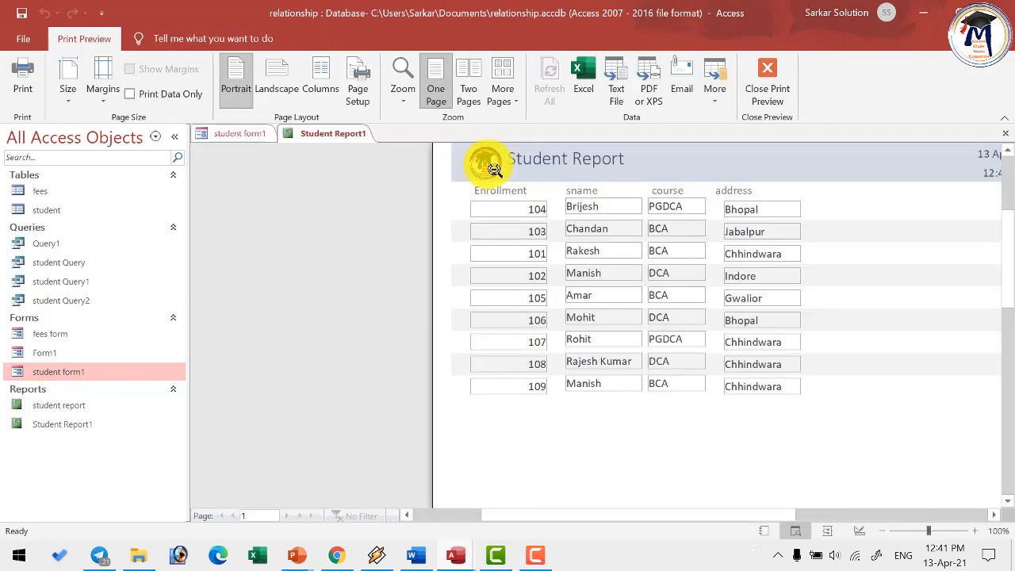
{"action": "left_click", "coordinate": [678, 242]}
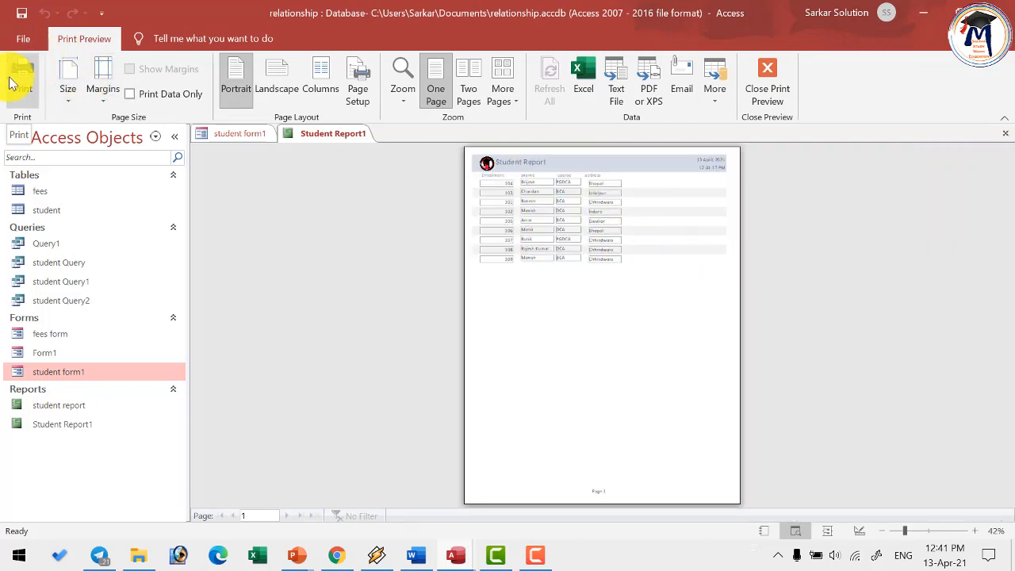
{"action": "left_click", "coordinate": [766, 87]}
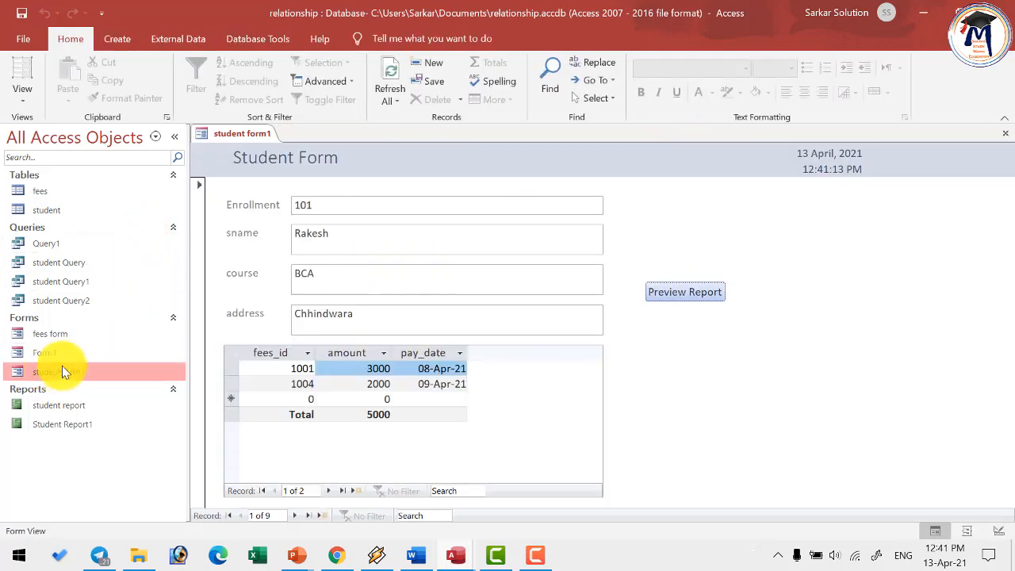
Step: Close student form1, saving its design changes
{"action": "right_click", "coordinate": [230, 134]}
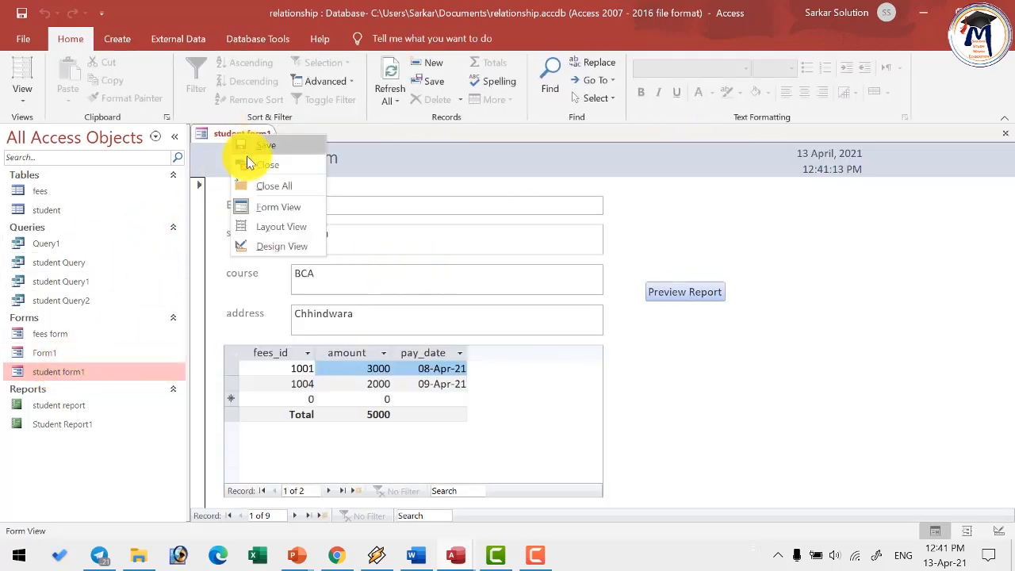
{"action": "left_click", "coordinate": [265, 176]}
{"action": "left_click", "coordinate": [453, 323]}
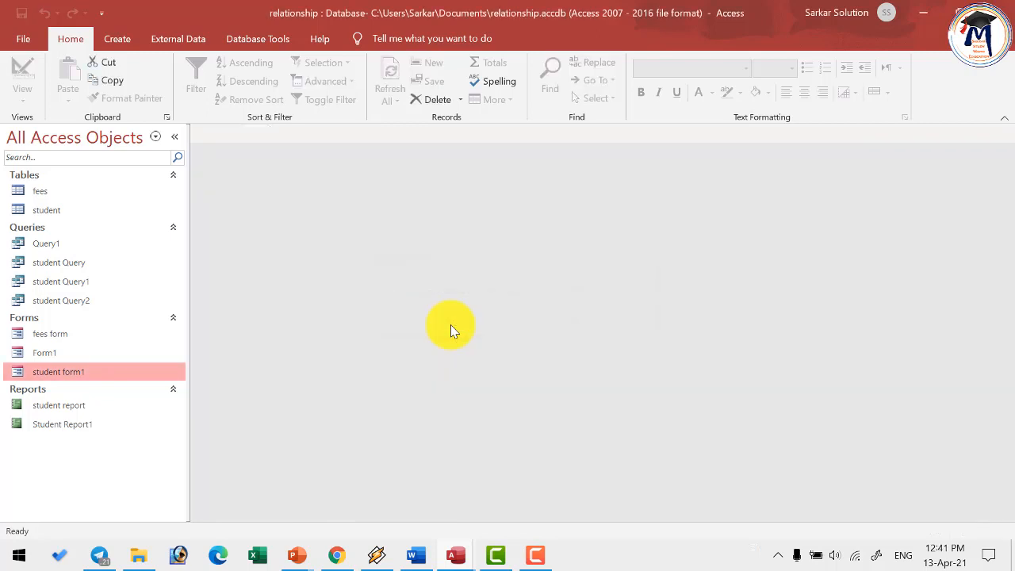
Step: Examine the full set of controls available in a new blank form design, and close the form
{"action": "left_click", "coordinate": [116, 39]}
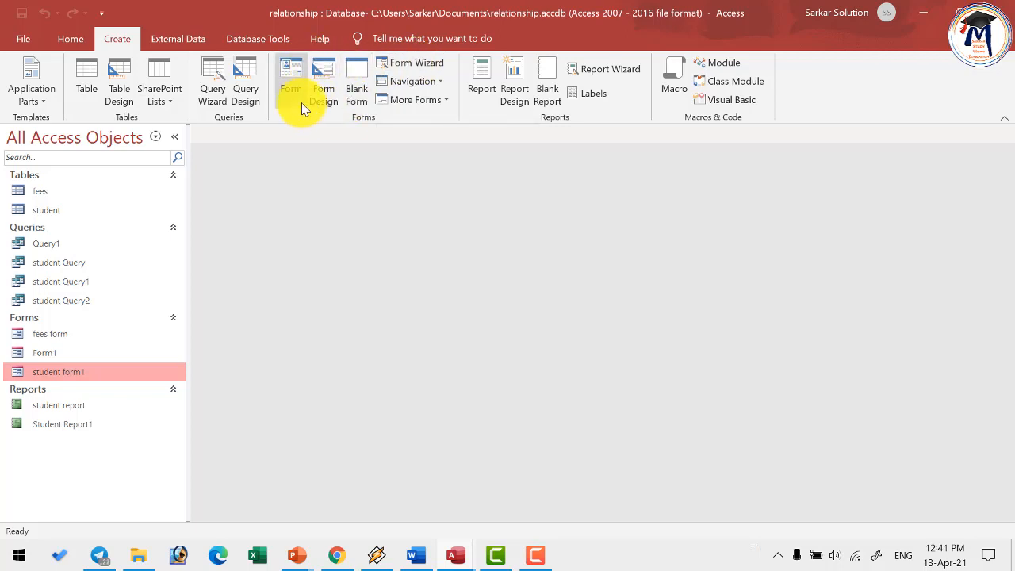
{"action": "left_click", "coordinate": [325, 83]}
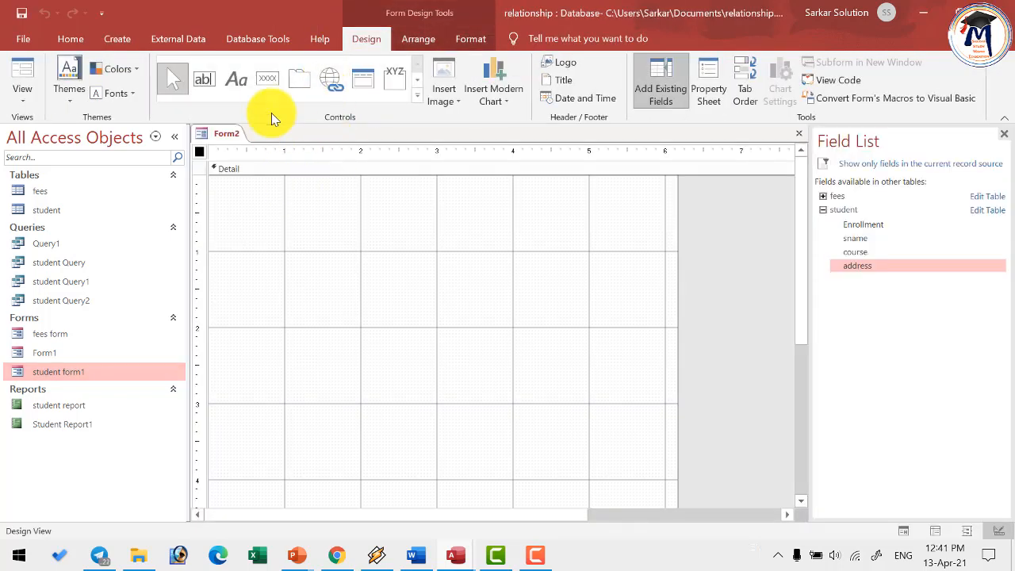
{"action": "left_click", "coordinate": [416, 96]}
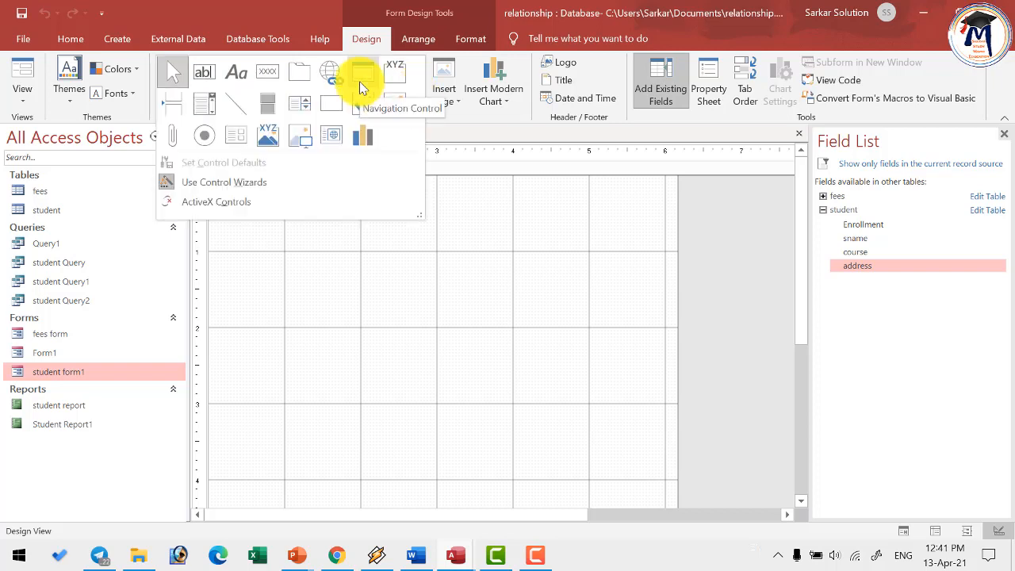
{"action": "left_click", "coordinate": [453, 175]}
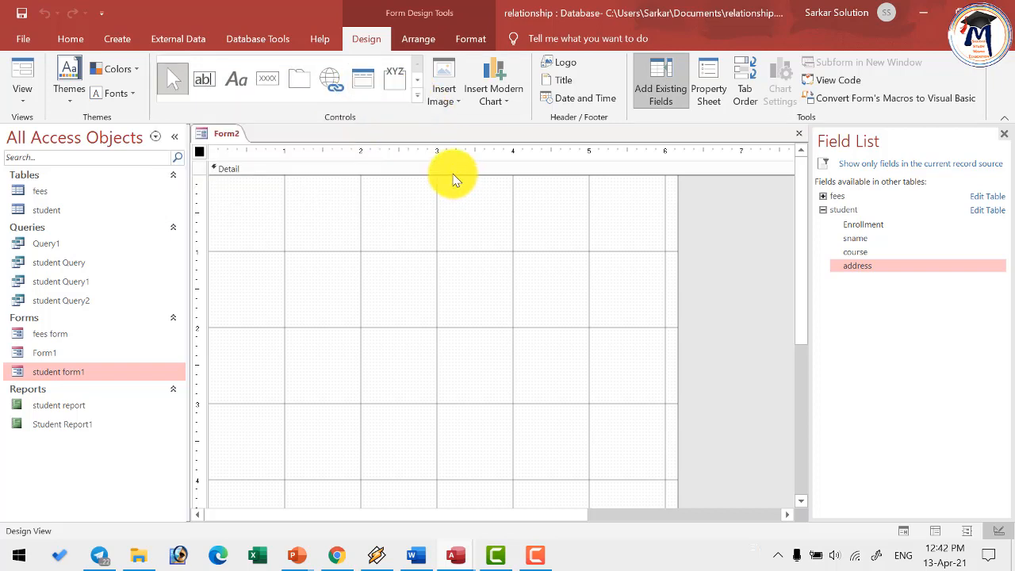
{"action": "left_click", "coordinate": [417, 95]}
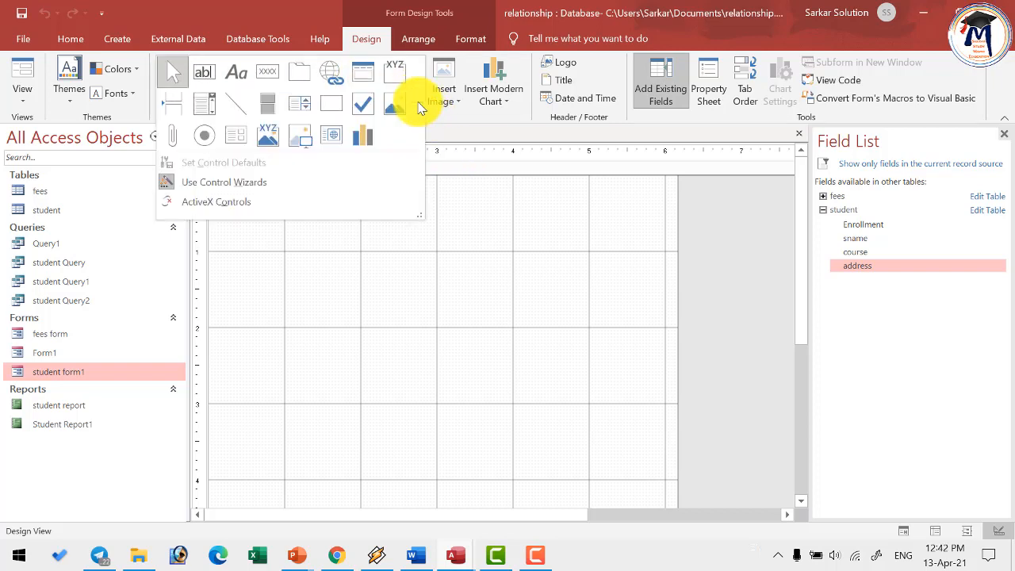
{"action": "left_click", "coordinate": [482, 141]}
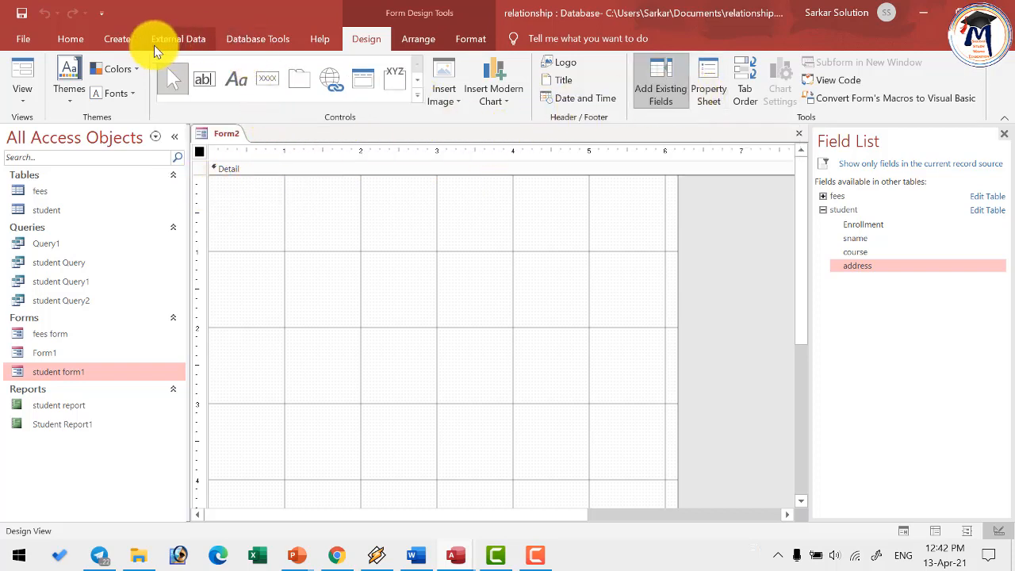
{"action": "left_click", "coordinate": [121, 40]}
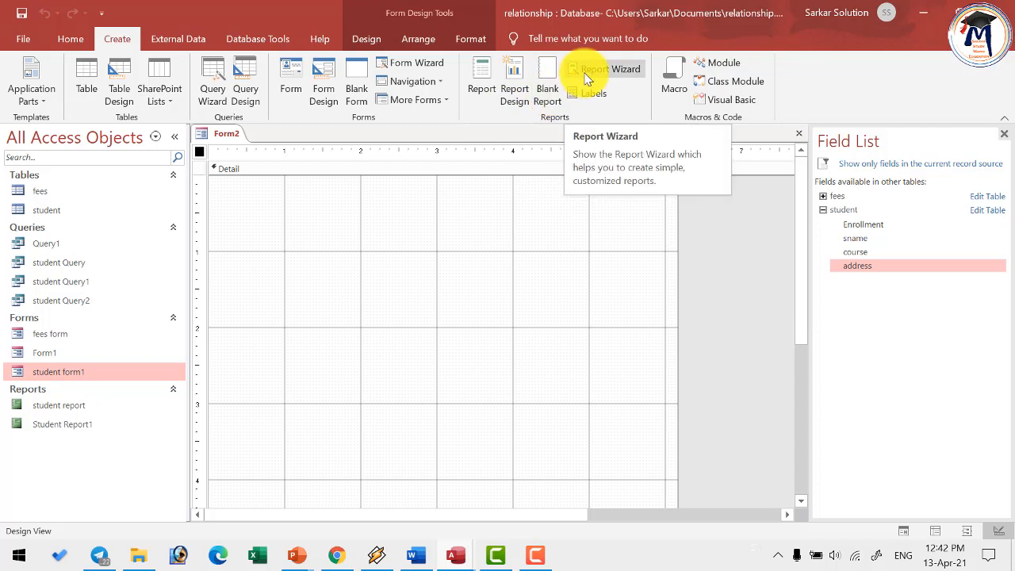
{"action": "right_click", "coordinate": [227, 132]}
{"action": "left_click", "coordinate": [259, 152]}
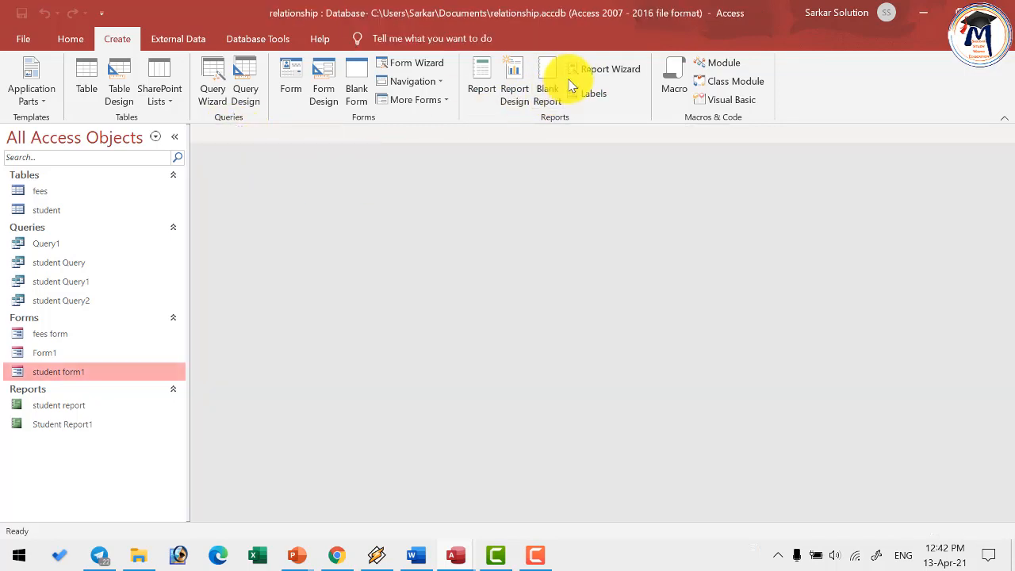
Step: Start a report with the Report Wizard and include all fields of the fees table
{"action": "left_click", "coordinate": [600, 69]}
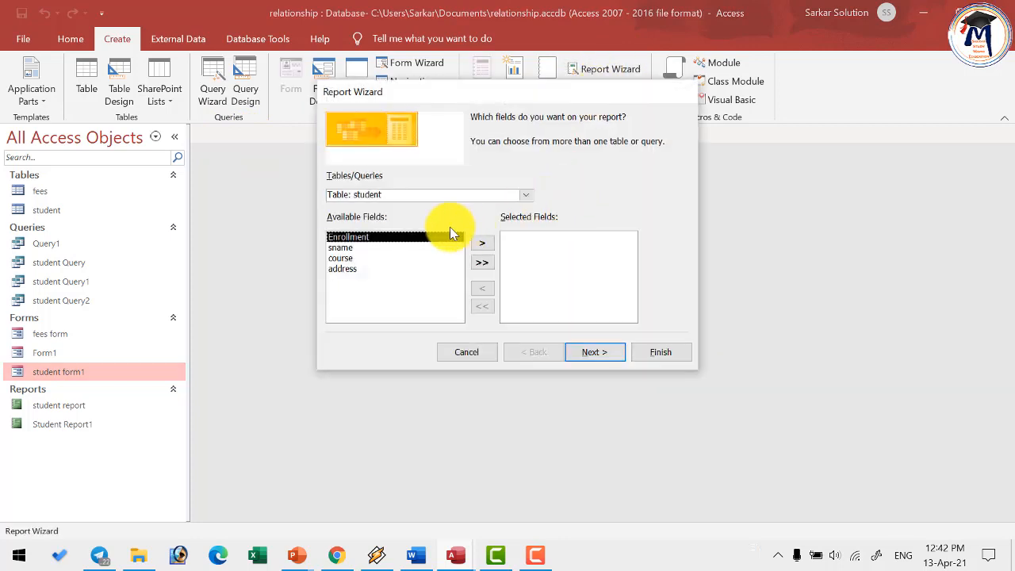
{"action": "left_click", "coordinate": [525, 194]}
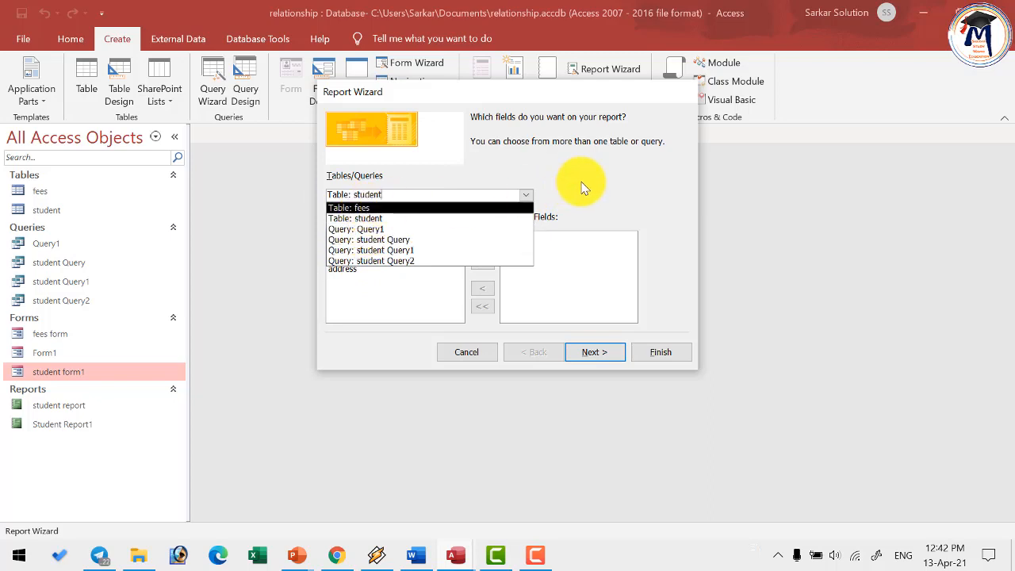
{"action": "left_click", "coordinate": [536, 198]}
{"action": "left_click", "coordinate": [523, 195]}
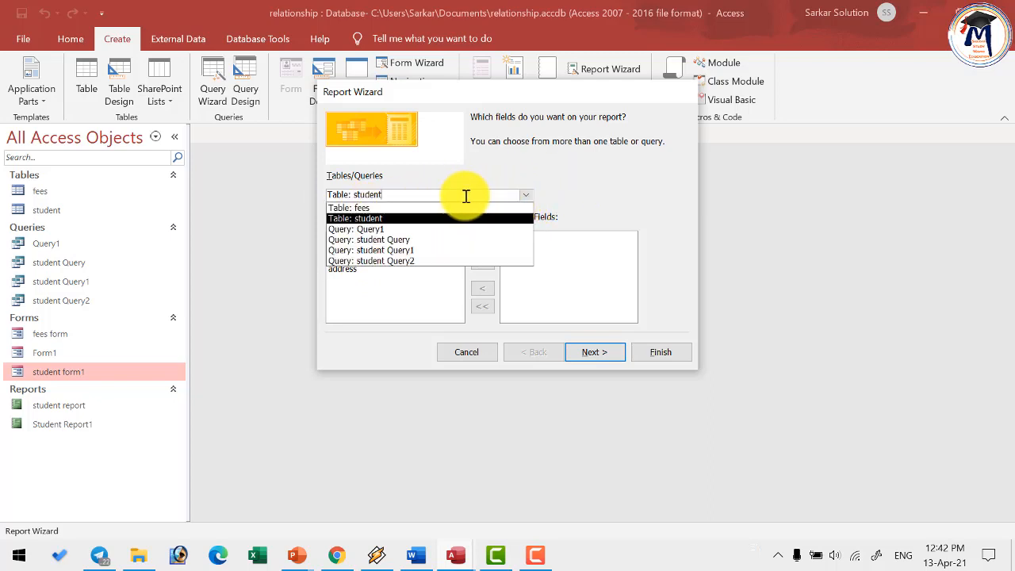
{"action": "left_click", "coordinate": [369, 208]}
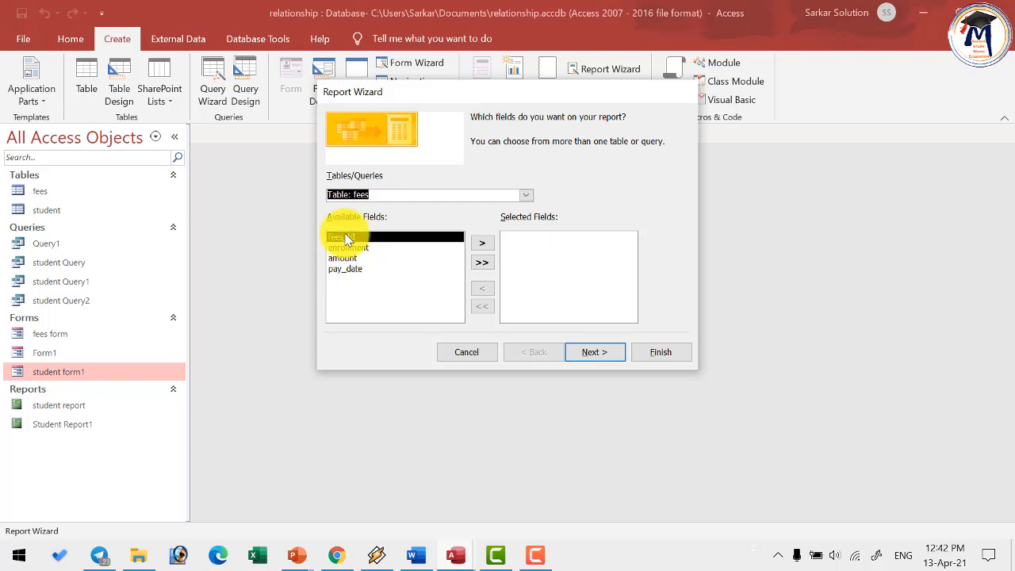
{"action": "left_click", "coordinate": [482, 262]}
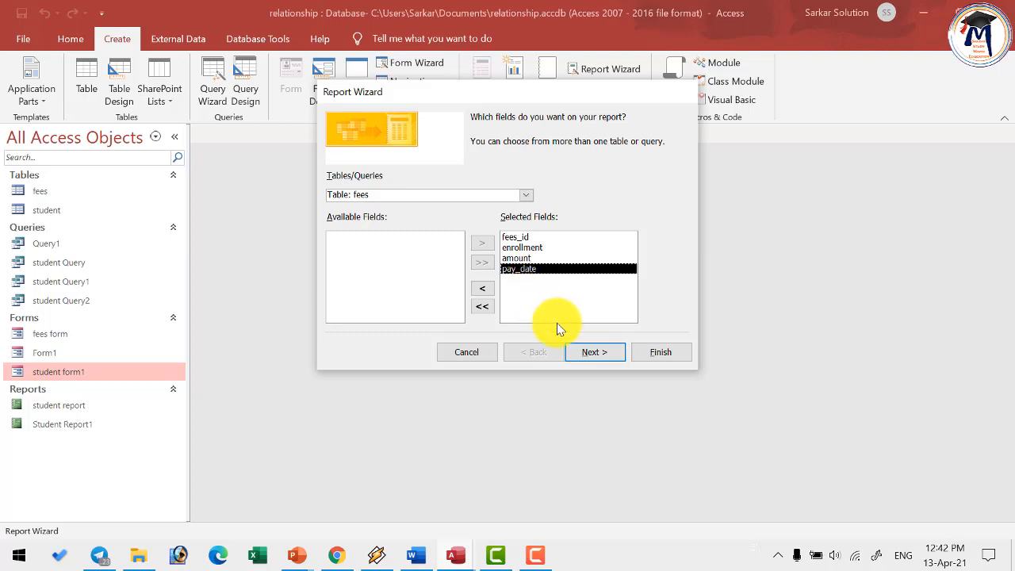
{"action": "left_click", "coordinate": [592, 353]}
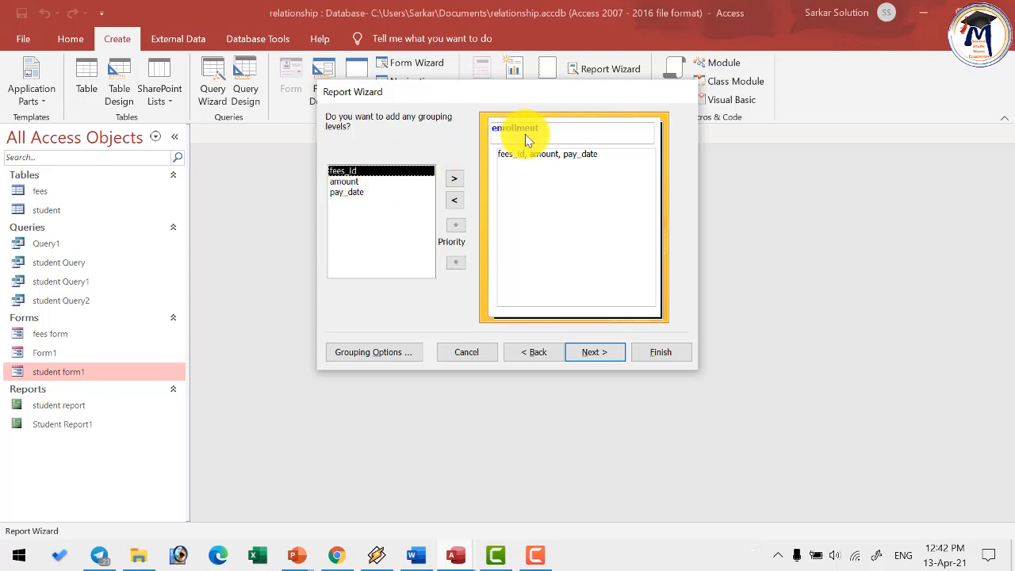
Step: Keep the report grouped by enrollment without extra sorting, and accept the Stepped layout in Portrait orientation
{"action": "left_click", "coordinate": [598, 352]}
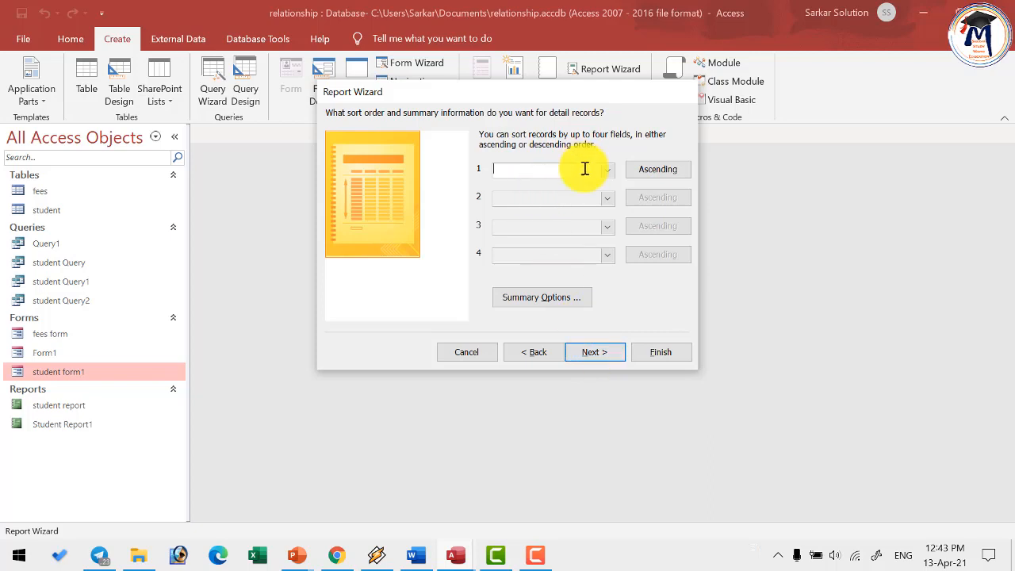
{"action": "left_click", "coordinate": [608, 170]}
{"action": "left_click", "coordinate": [611, 171]}
{"action": "left_click", "coordinate": [595, 351]}
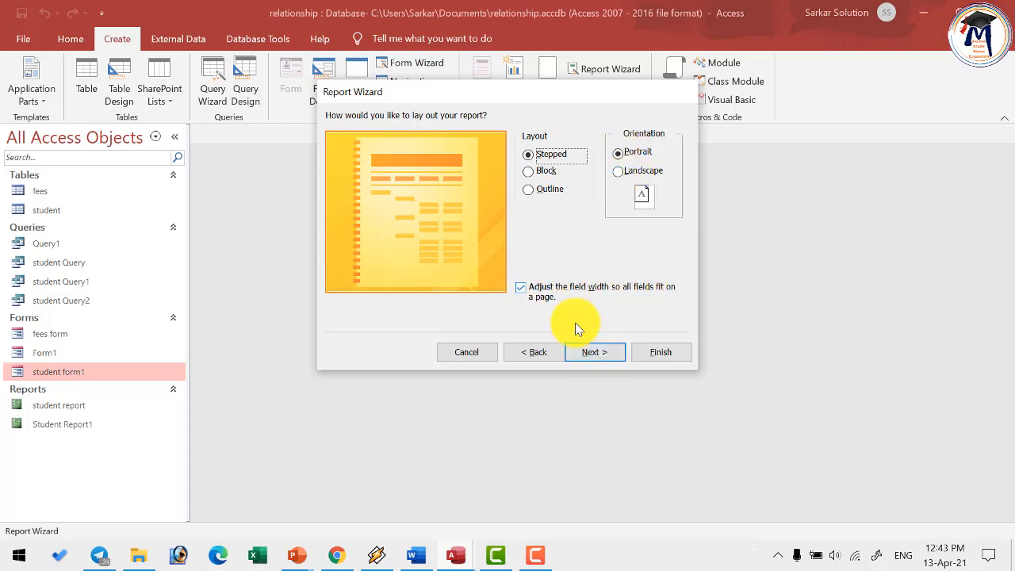
{"action": "left_click", "coordinate": [597, 353]}
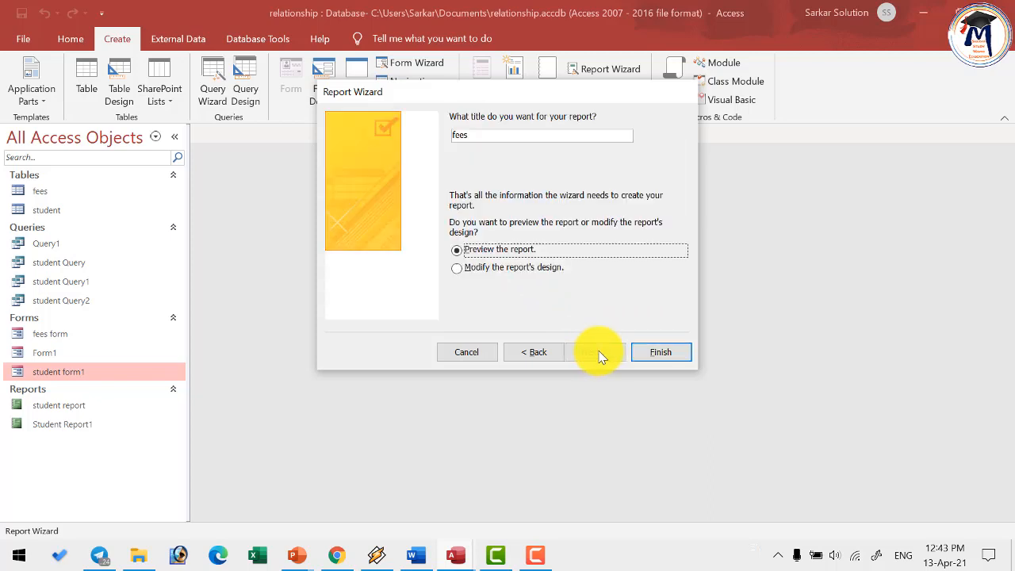
Step: Keep fees as the report title and finish the wizard with the report opened in preview
{"action": "double_click", "coordinate": [457, 134]}
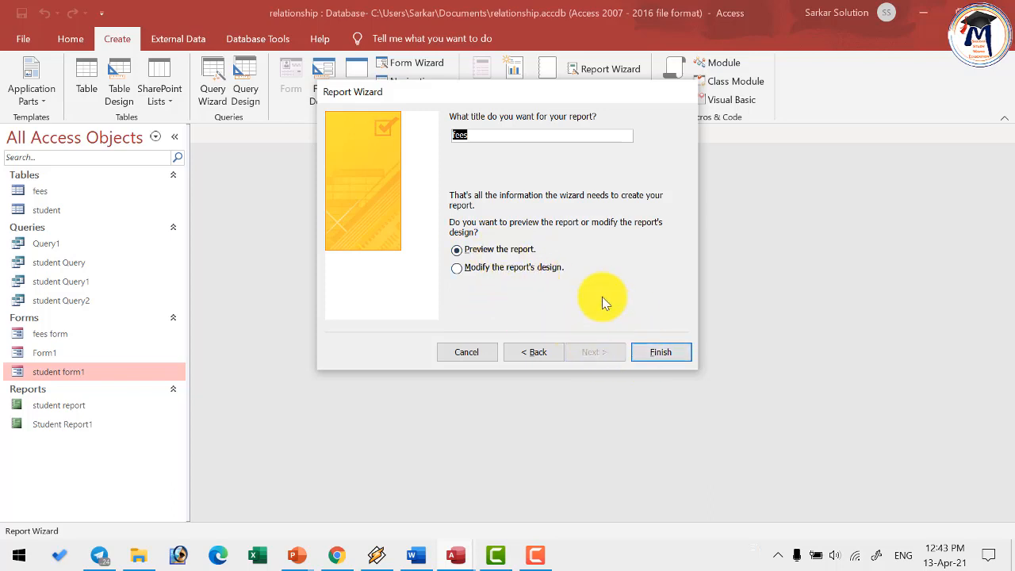
{"action": "left_click", "coordinate": [657, 352]}
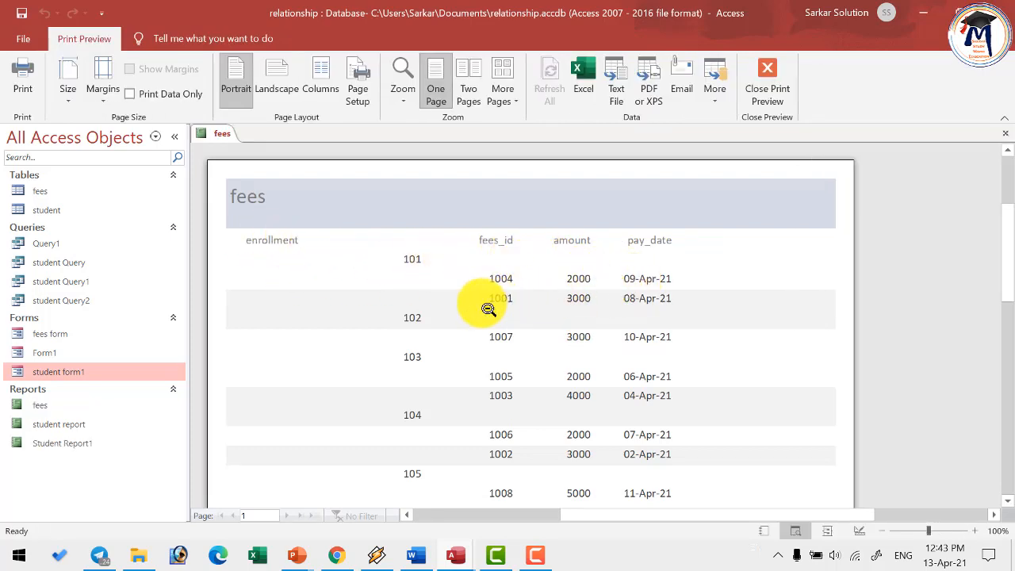
Step: Examine the previewed fees report, including how its payment records are grouped under each enrollment
{"action": "scroll", "coordinate": [475, 304], "scroll_direction": "down", "scroll_amount": 1}
{"action": "scroll", "coordinate": [436, 298], "scroll_direction": "down", "scroll_amount": 1}
{"action": "scroll", "coordinate": [420, 296], "scroll_direction": "up", "scroll_amount": 1}
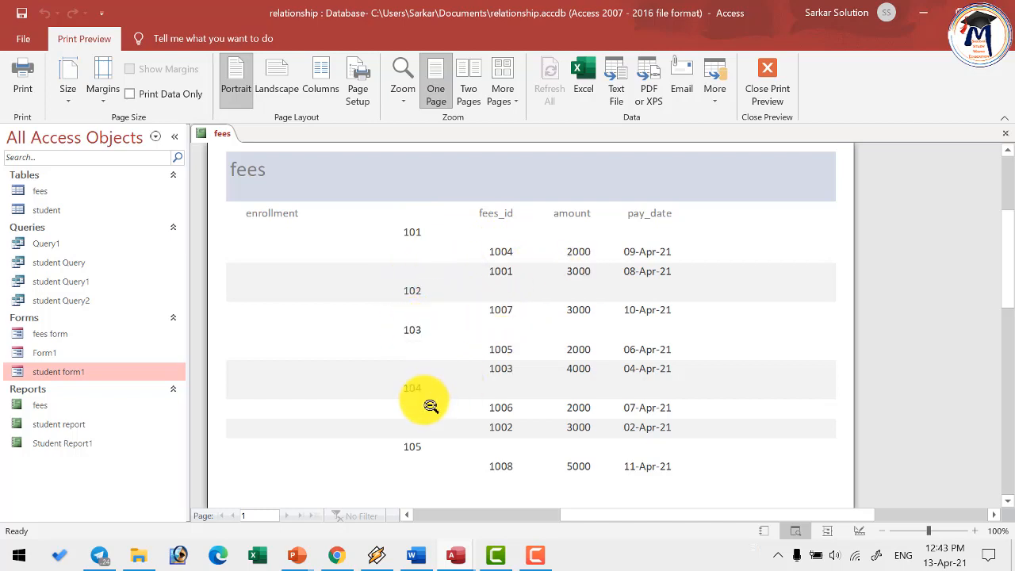
{"action": "scroll", "coordinate": [463, 387], "scroll_direction": "down", "scroll_amount": 1}
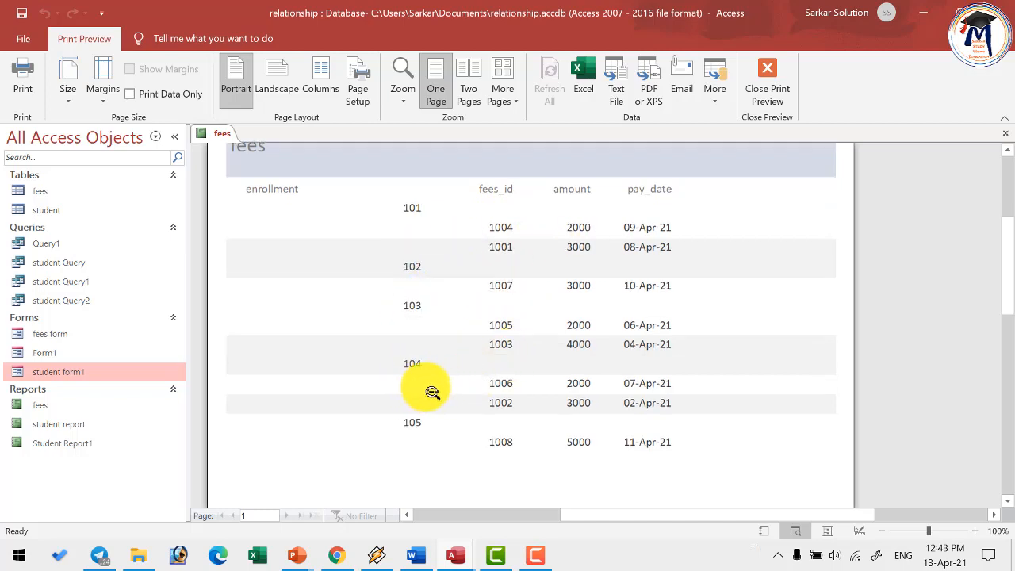
{"action": "scroll", "coordinate": [485, 391], "scroll_direction": "down", "scroll_amount": 2}
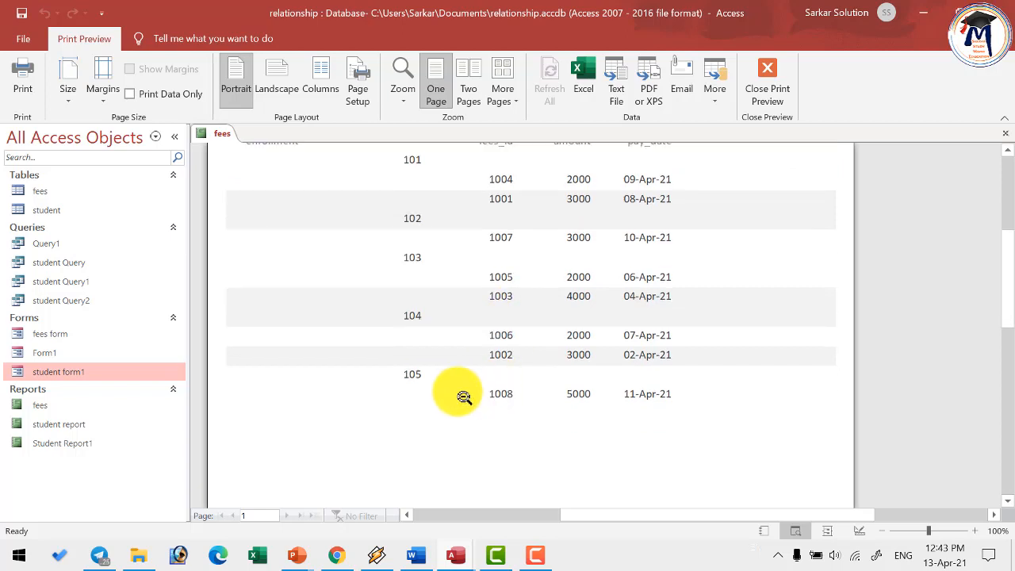
{"action": "scroll", "coordinate": [474, 376], "scroll_direction": "up", "scroll_amount": 4}
{"action": "scroll", "coordinate": [426, 333], "scroll_direction": "up", "scroll_amount": 2}
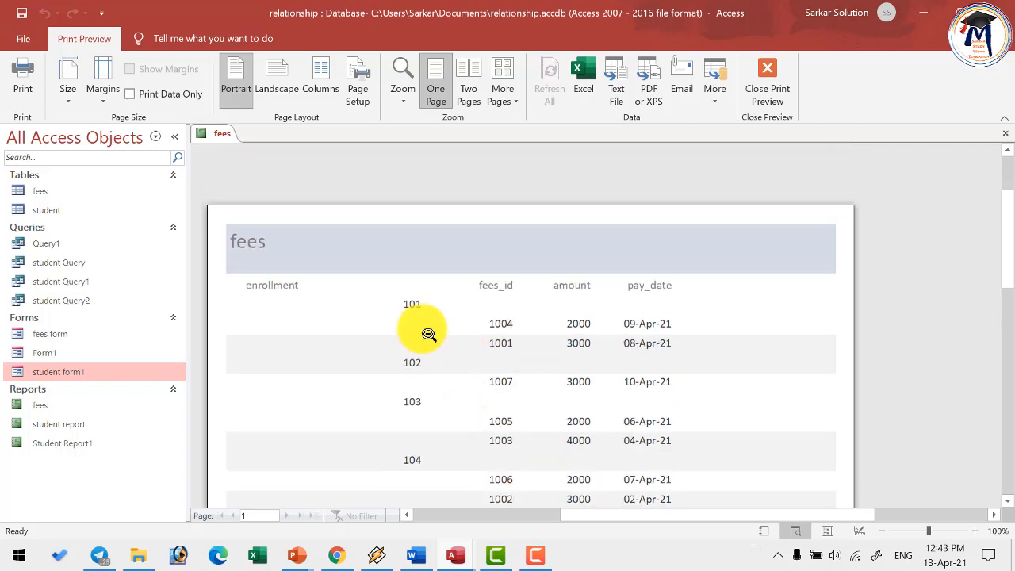
{"action": "scroll", "coordinate": [413, 331], "scroll_direction": "up", "scroll_amount": 4}
{"action": "scroll", "coordinate": [412, 330], "scroll_direction": "down", "scroll_amount": 5}
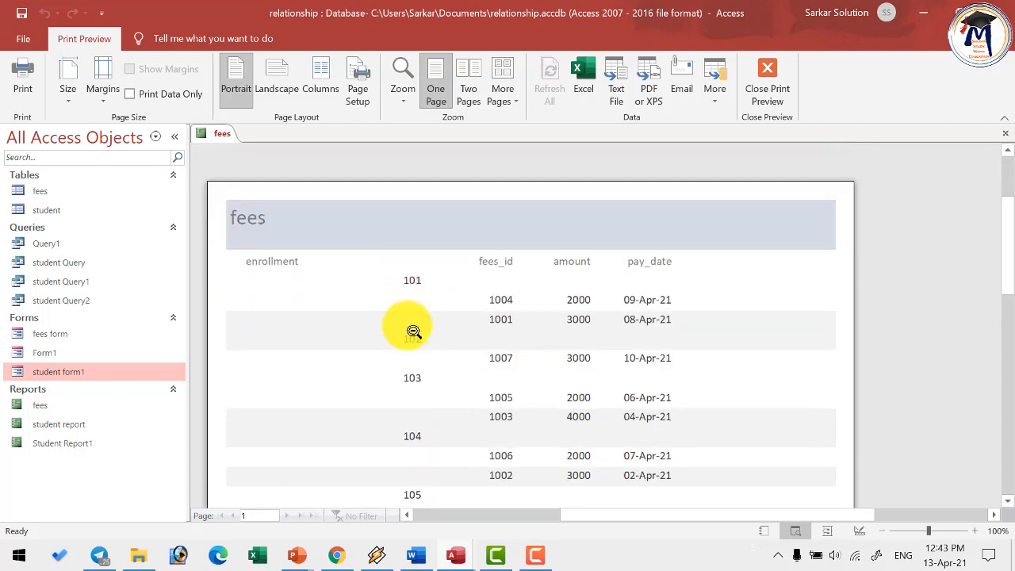
{"action": "scroll", "coordinate": [413, 331], "scroll_direction": "up", "scroll_amount": 3}
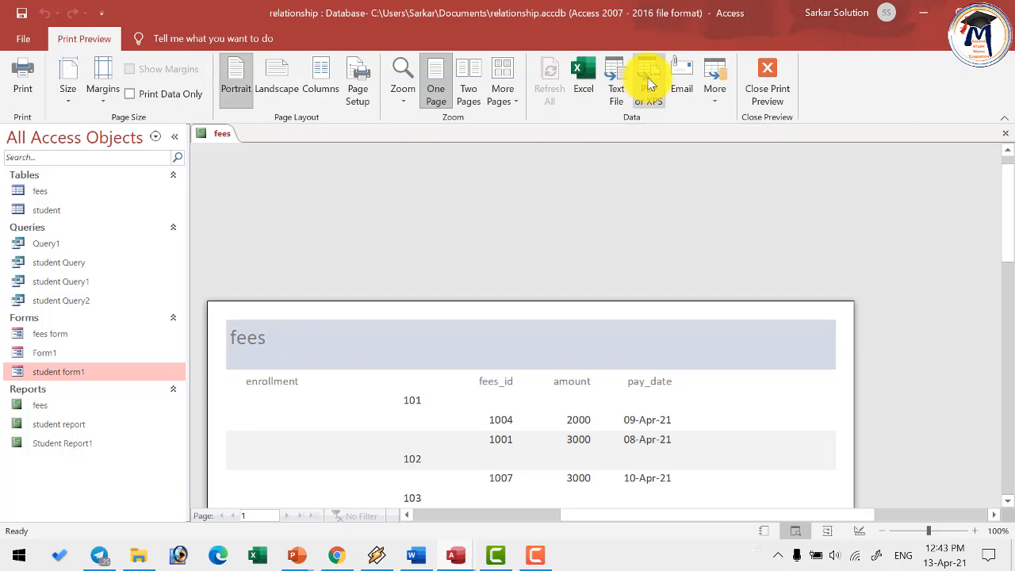
{"action": "left_click", "coordinate": [648, 85]}
{"action": "left_click", "coordinate": [190, 314]}
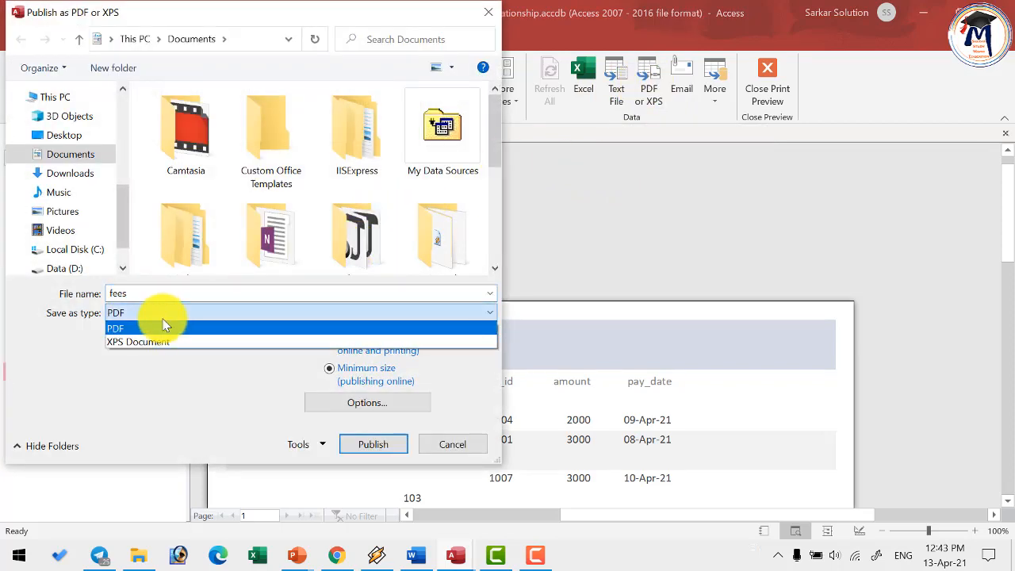
{"action": "left_click", "coordinate": [153, 326]}
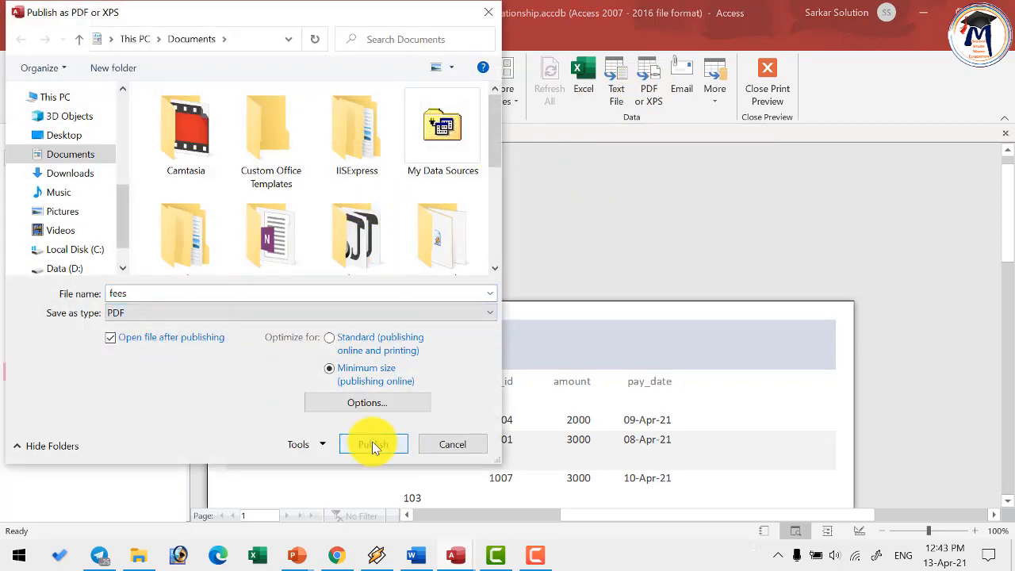
{"action": "left_click", "coordinate": [446, 448]}
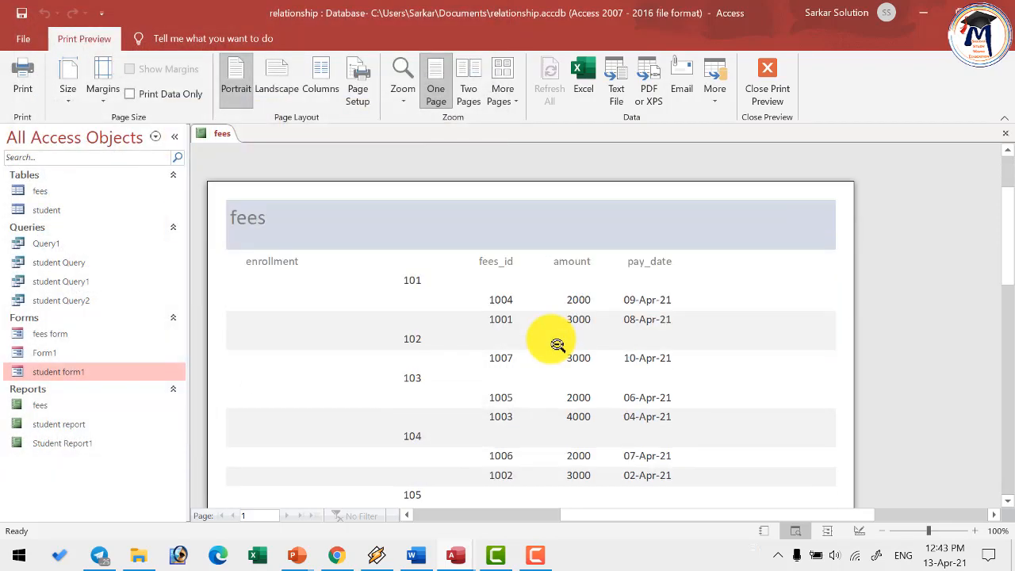
Step: Close the print preview of the fees report and return to its design
{"action": "scroll", "coordinate": [557, 344], "scroll_direction": "down", "scroll_amount": 4}
{"action": "scroll", "coordinate": [562, 340], "scroll_direction": "up", "scroll_amount": 2}
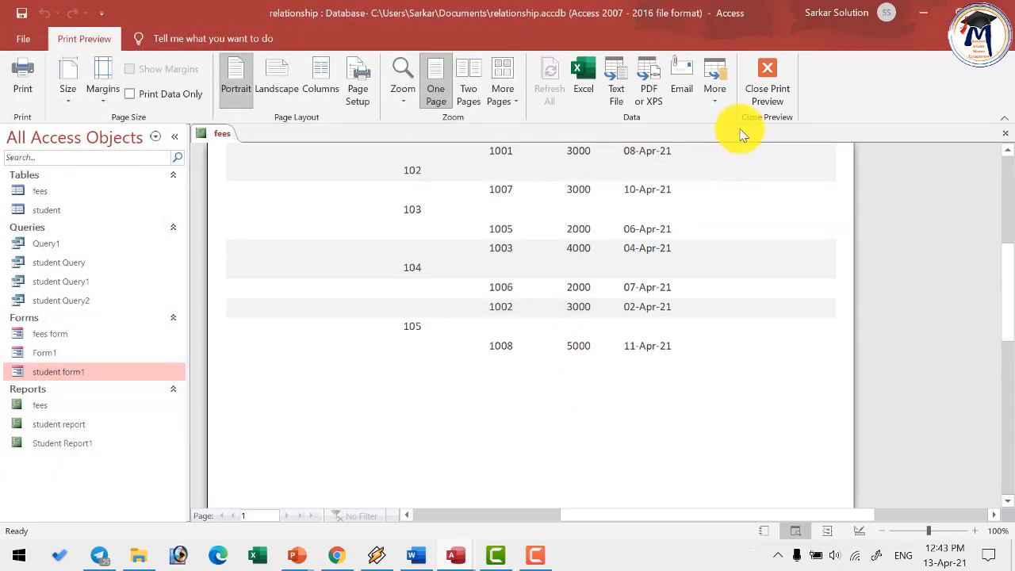
{"action": "left_click", "coordinate": [763, 82]}
{"action": "left_click", "coordinate": [114, 41]}
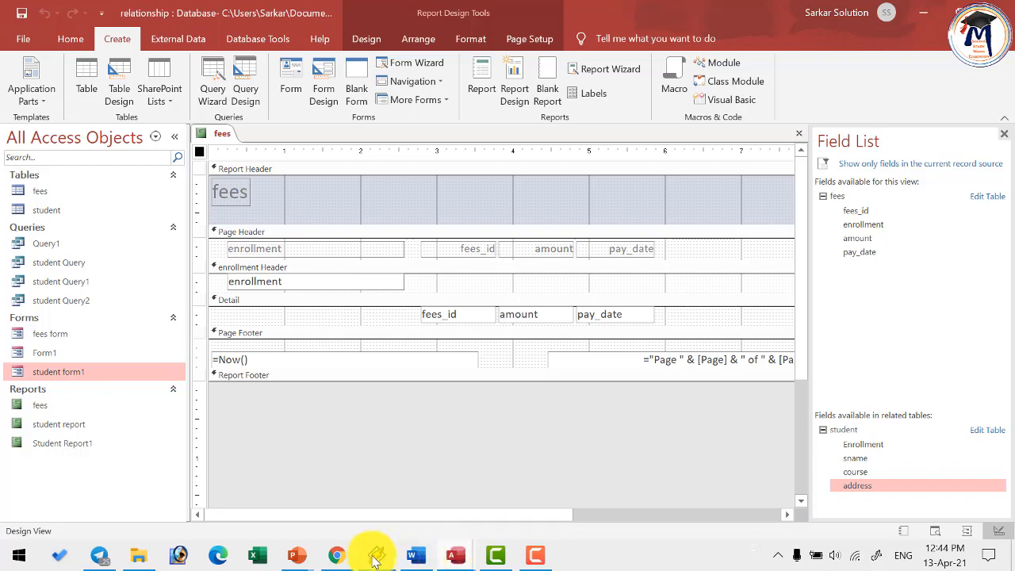
{"action": "mouse_move", "coordinate": [300, 557]}
{"action": "left_click", "coordinate": [476, 481]}
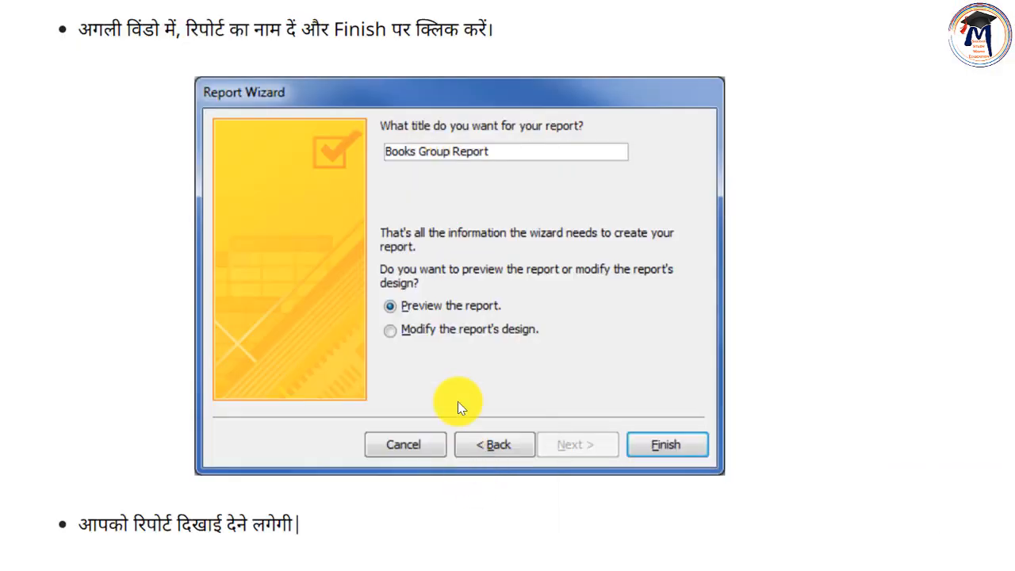
{"action": "scroll", "coordinate": [457, 345], "scroll_direction": "up", "scroll_amount": 4}
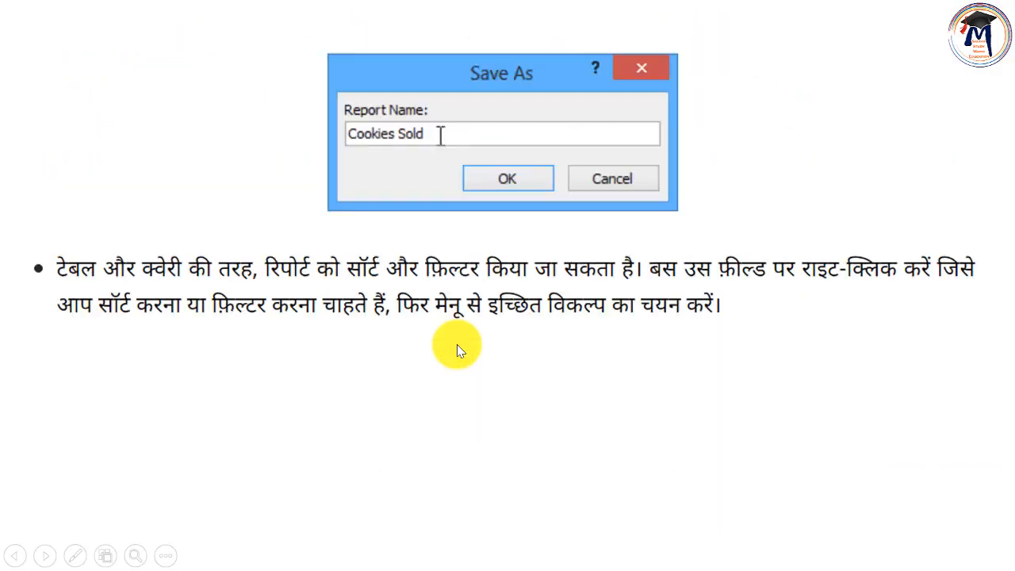
{"action": "scroll", "coordinate": [457, 344], "scroll_direction": "up", "scroll_amount": 7}
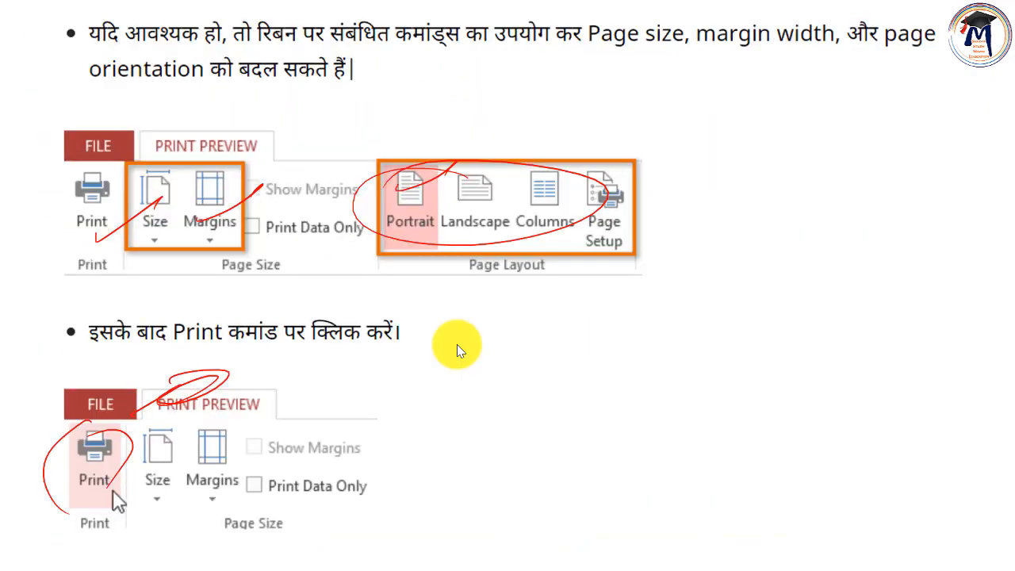
{"action": "scroll", "coordinate": [457, 344], "scroll_direction": "up", "scroll_amount": 4}
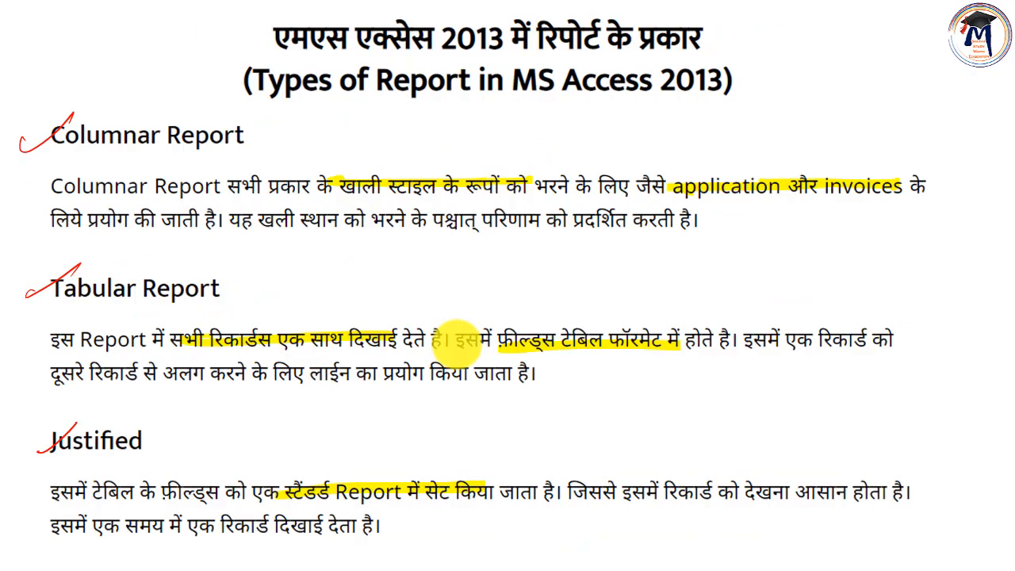
{"action": "scroll", "coordinate": [458, 342], "scroll_direction": "up", "scroll_amount": 3}
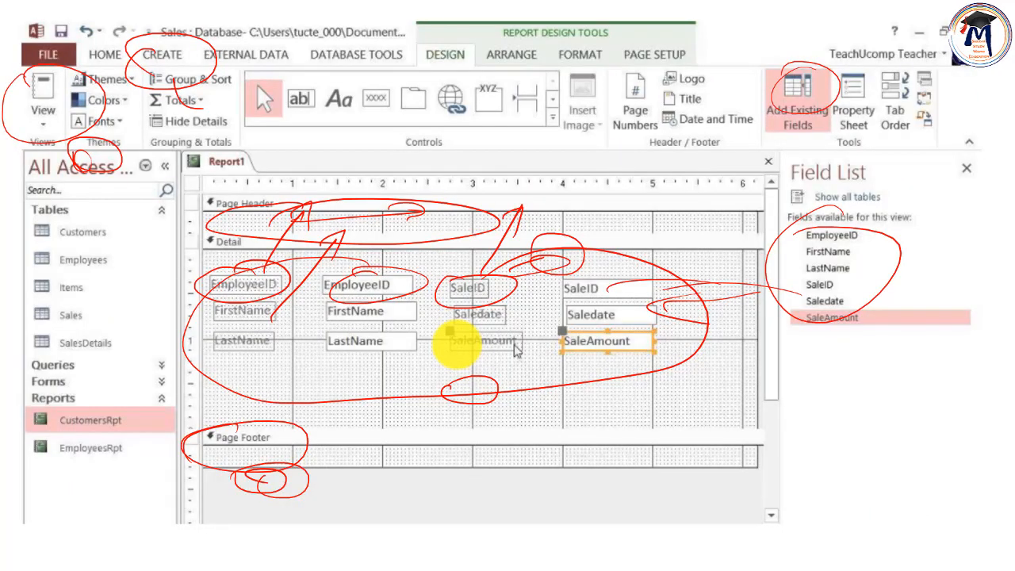
{"action": "scroll", "coordinate": [457, 346], "scroll_direction": "up", "scroll_amount": 2}
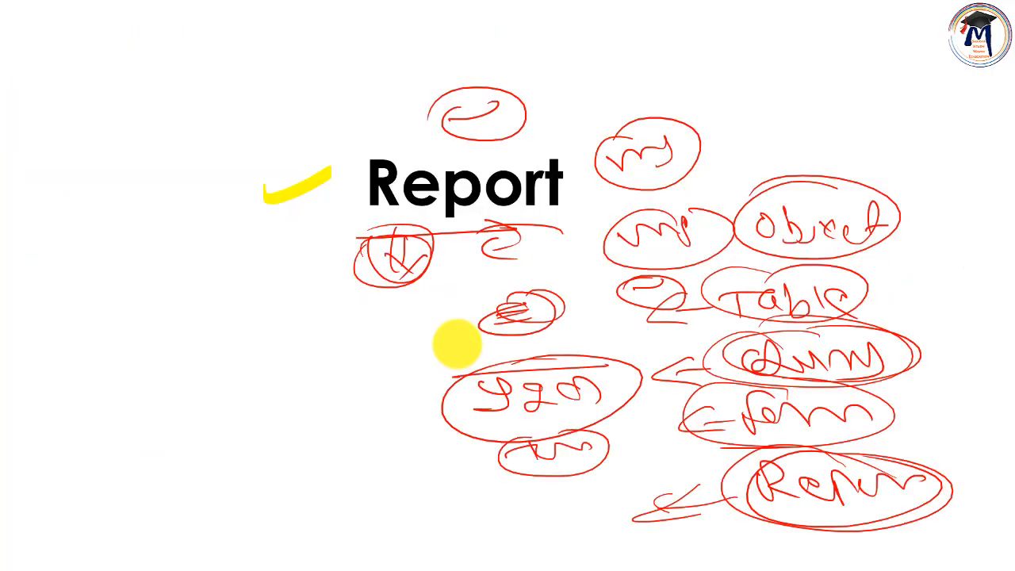
{"action": "left_click_drag", "start_coordinate": [230, 236], "coordinate": [297, 215]}
{"action": "mouse_move", "coordinate": [204, 263]}
{"action": "left_mouse_down"}
{"action": "mouse_move", "coordinate": [256, 281]}
{"action": "mouse_move", "coordinate": [260, 265]}
{"action": "mouse_move", "coordinate": [302, 291]}
{"action": "left_mouse_up"}
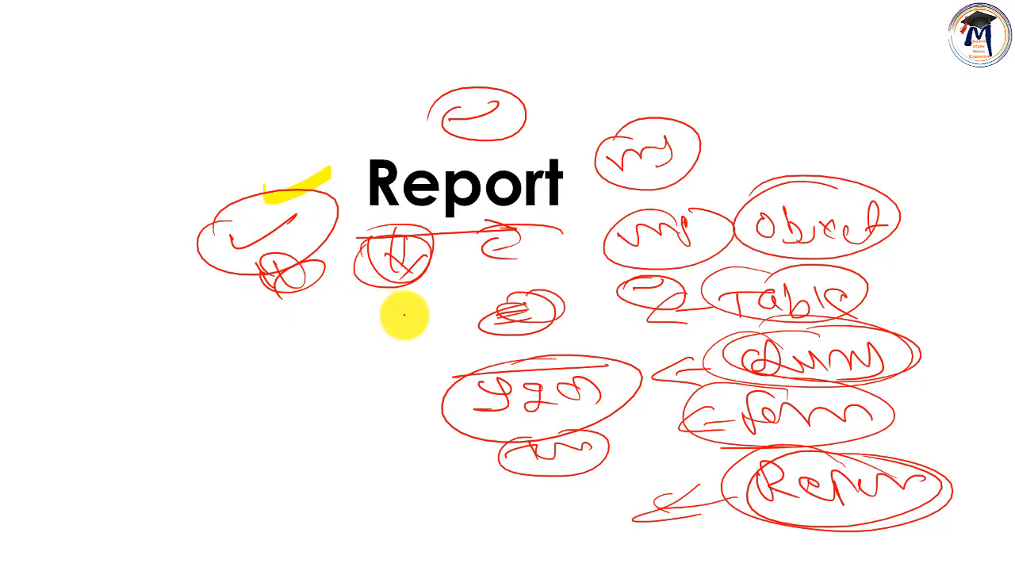
{"action": "mouse_move", "coordinate": [344, 333]}
{"action": "left_mouse_down"}
{"action": "mouse_move", "coordinate": [385, 328]}
{"action": "mouse_move", "coordinate": [344, 321]}
{"action": "mouse_move", "coordinate": [369, 289]}
{"action": "mouse_move", "coordinate": [353, 327]}
{"action": "left_mouse_up"}
{"action": "key", "text": "Right"}
{"action": "key", "text": "Right"}
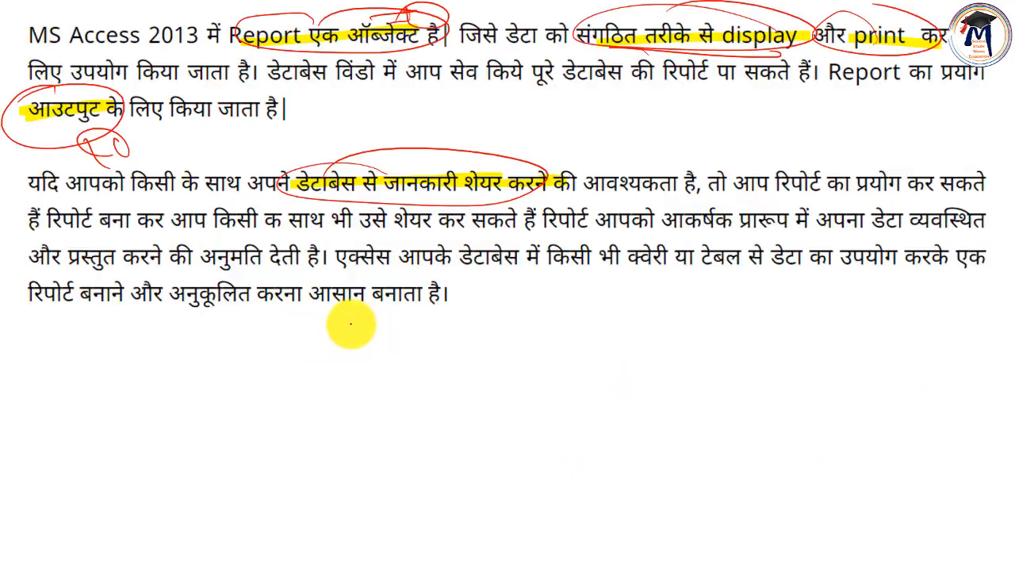
{"action": "key", "text": "Left"}
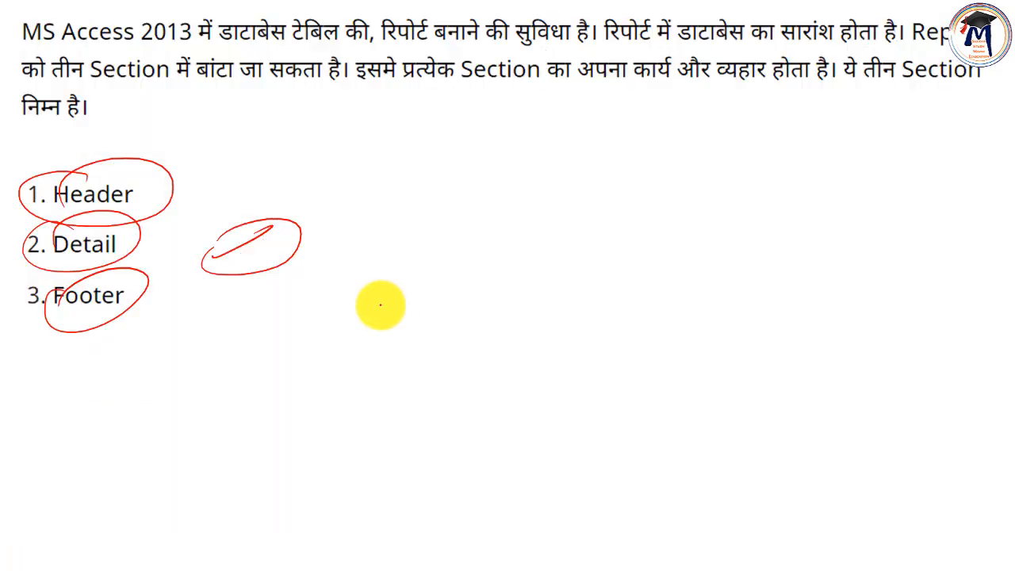
{"action": "left_click_drag", "start_coordinate": [241, 172], "coordinate": [260, 166]}
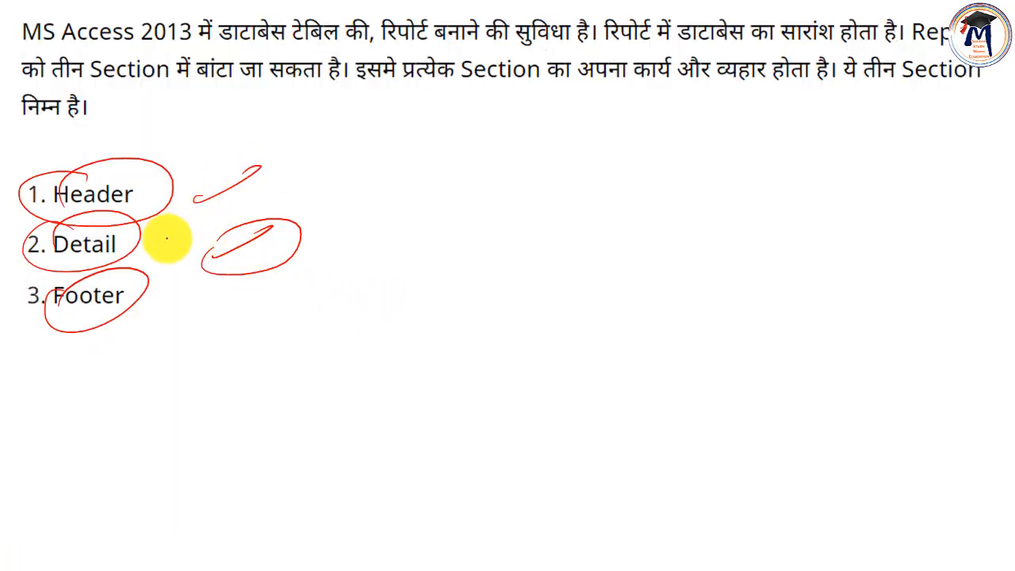
{"action": "left_click_drag", "start_coordinate": [164, 242], "coordinate": [221, 214]}
{"action": "mouse_move", "coordinate": [170, 276]}
{"action": "left_mouse_down"}
{"action": "mouse_move", "coordinate": [295, 197]}
{"action": "mouse_move", "coordinate": [280, 236]}
{"action": "mouse_move", "coordinate": [294, 288]}
{"action": "left_mouse_up"}
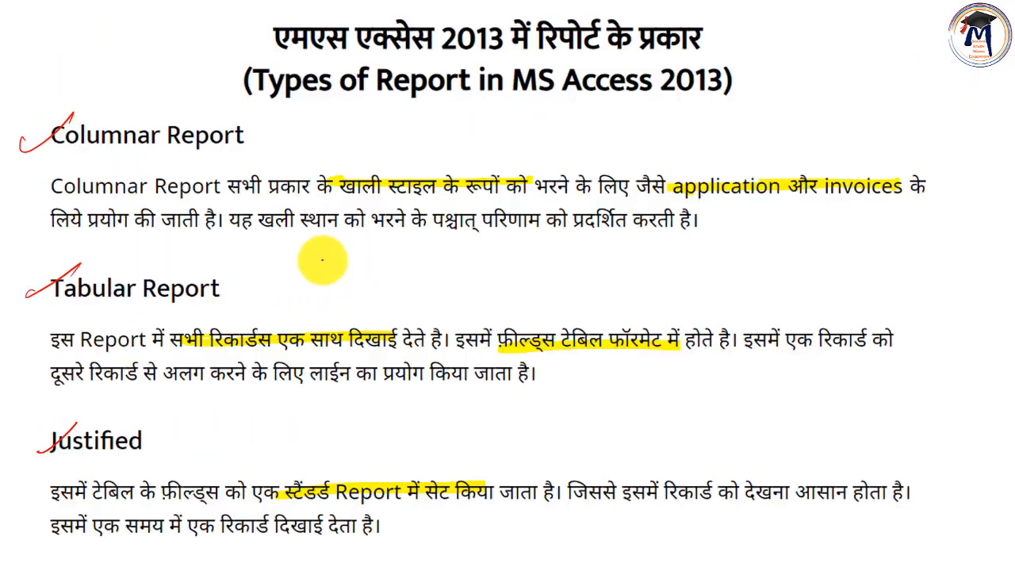
{"action": "mouse_move", "coordinate": [302, 143]}
{"action": "left_mouse_down"}
{"action": "mouse_move", "coordinate": [316, 127]}
{"action": "mouse_move", "coordinate": [238, 129]}
{"action": "left_mouse_up"}
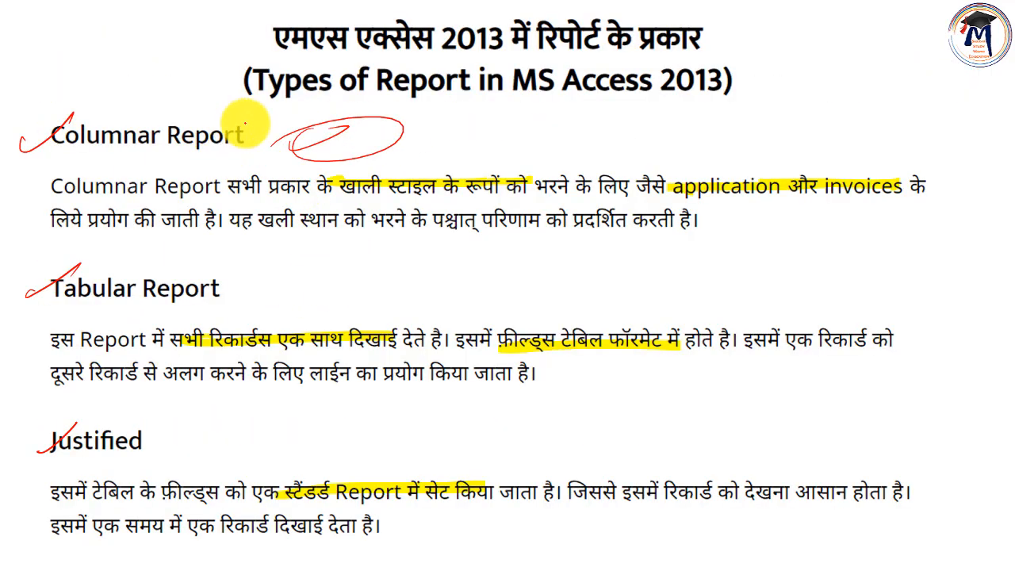
{"action": "left_click_drag", "start_coordinate": [242, 283], "coordinate": [292, 263]}
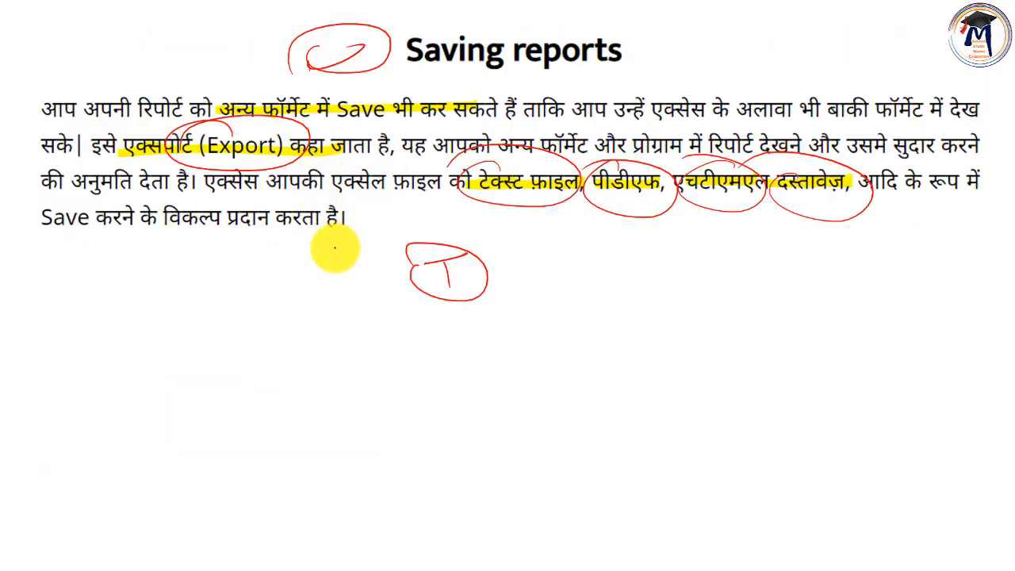
{"action": "mouse_move", "coordinate": [336, 249]}
{"action": "left_mouse_down"}
{"action": "mouse_move", "coordinate": [309, 268]}
{"action": "mouse_move", "coordinate": [331, 272]}
{"action": "left_mouse_up"}
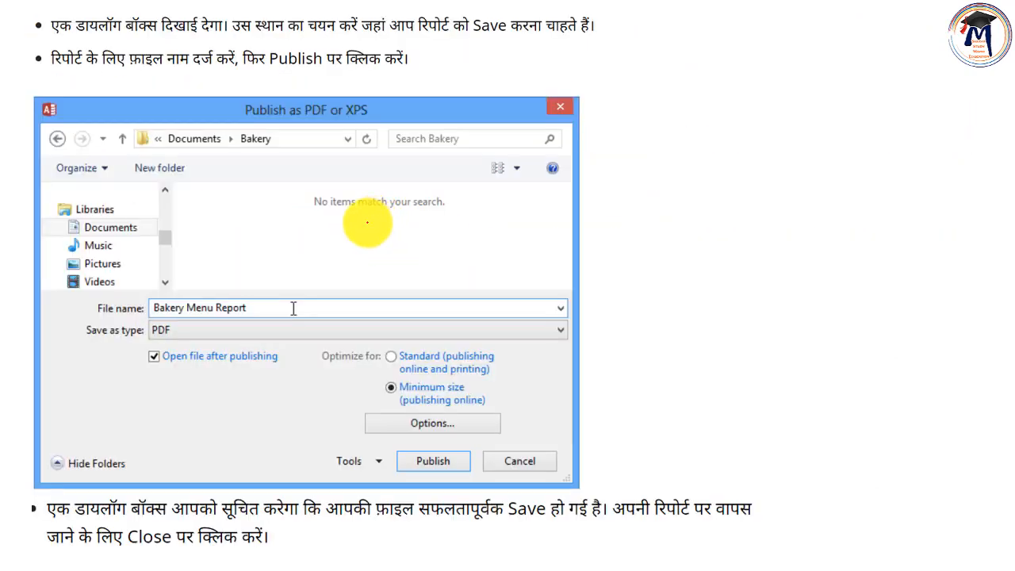
{"action": "mouse_move", "coordinate": [309, 289]}
{"action": "left_mouse_down"}
{"action": "mouse_move", "coordinate": [163, 361]}
{"action": "mouse_move", "coordinate": [249, 310]}
{"action": "left_mouse_up"}
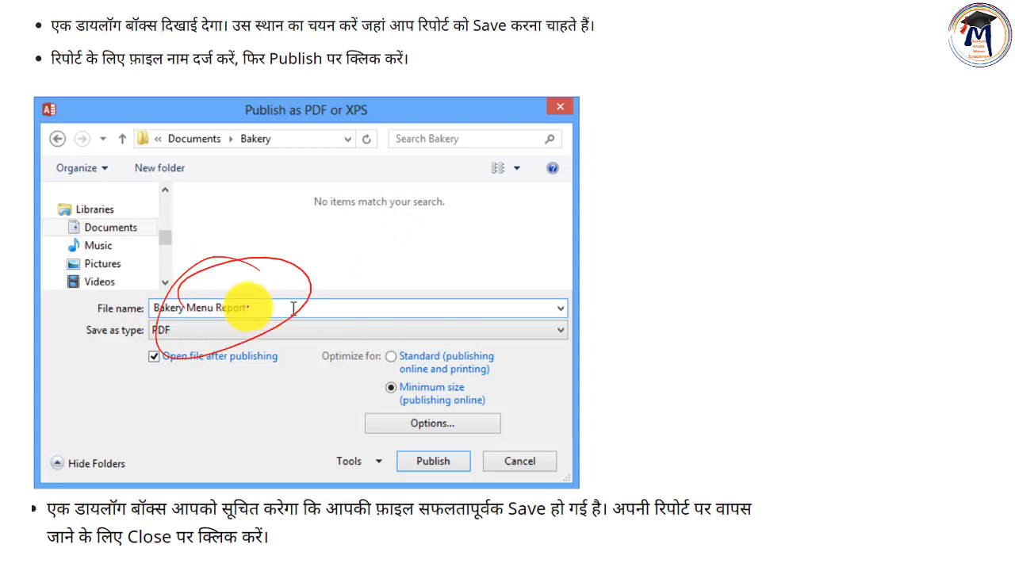